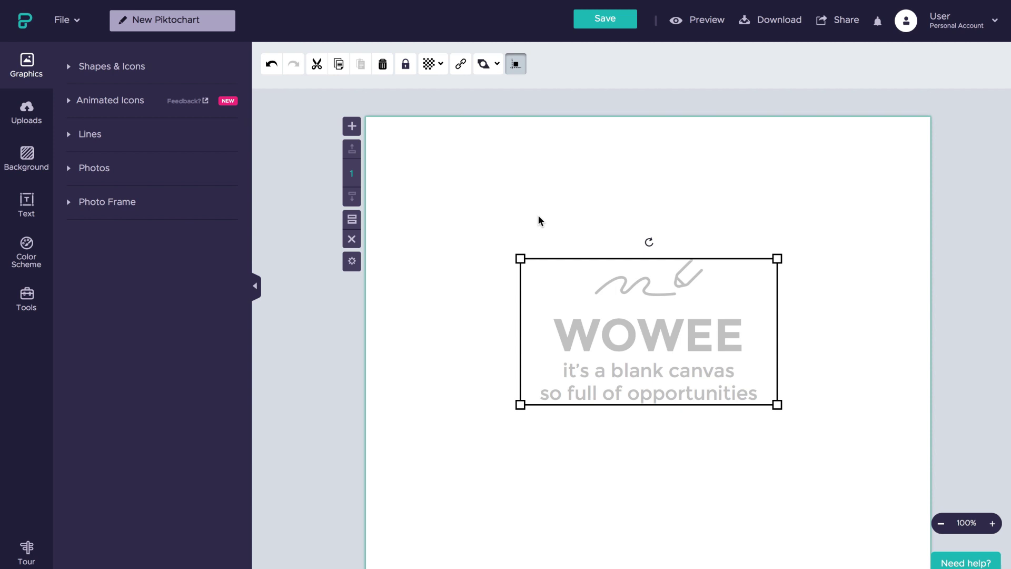
- Delete the WOWEE placeholder and set the page background colour to teal #00D3B9
left_click(384, 67)
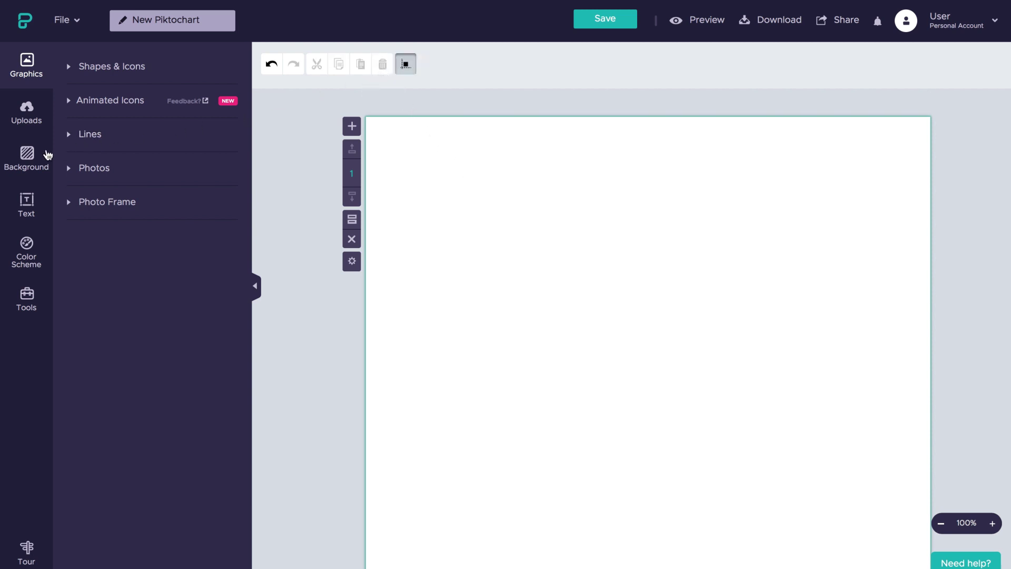
left_click(36, 158)
left_click(108, 88)
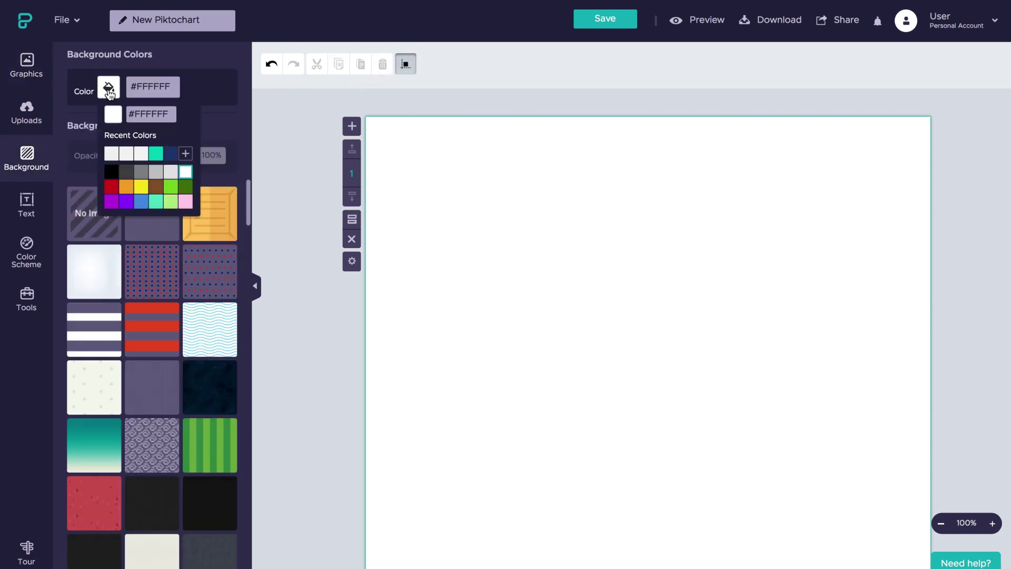
left_click(156, 153)
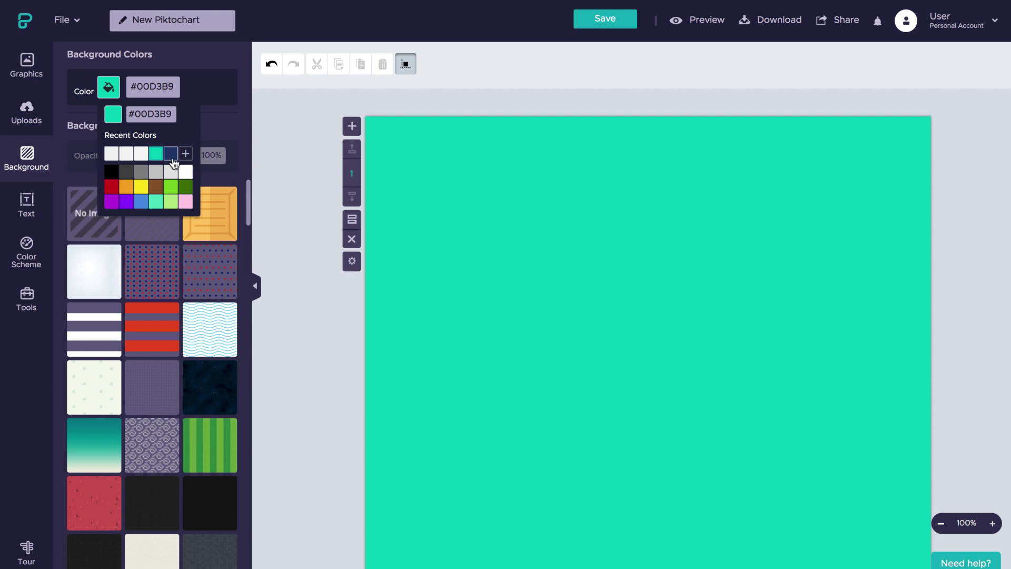
left_click(243, 149)
- Tile the background with the white squiggle pattern at 94% opacity
scroll(242, 222, "down", 8)
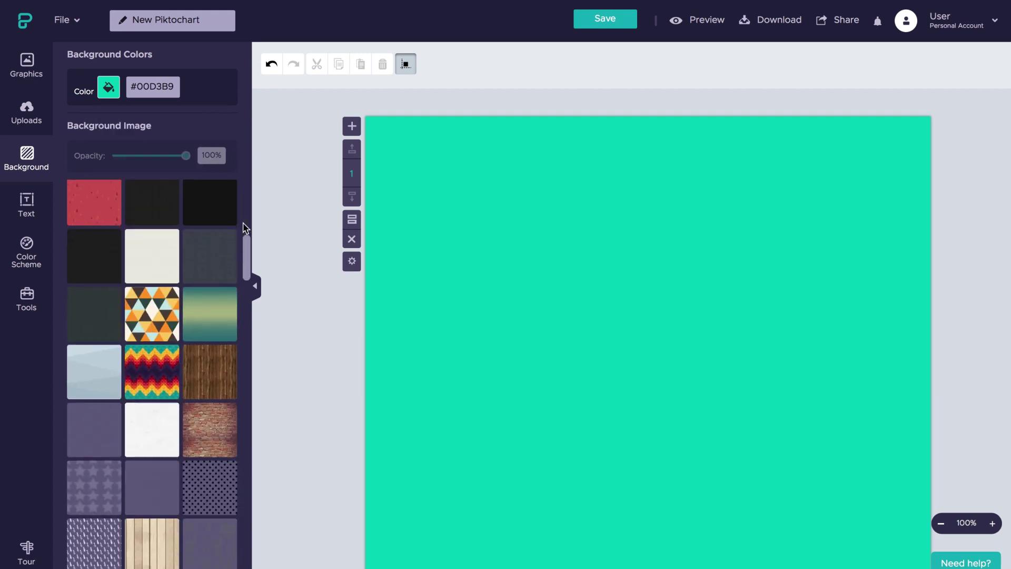
scroll(243, 227, "down", 12)
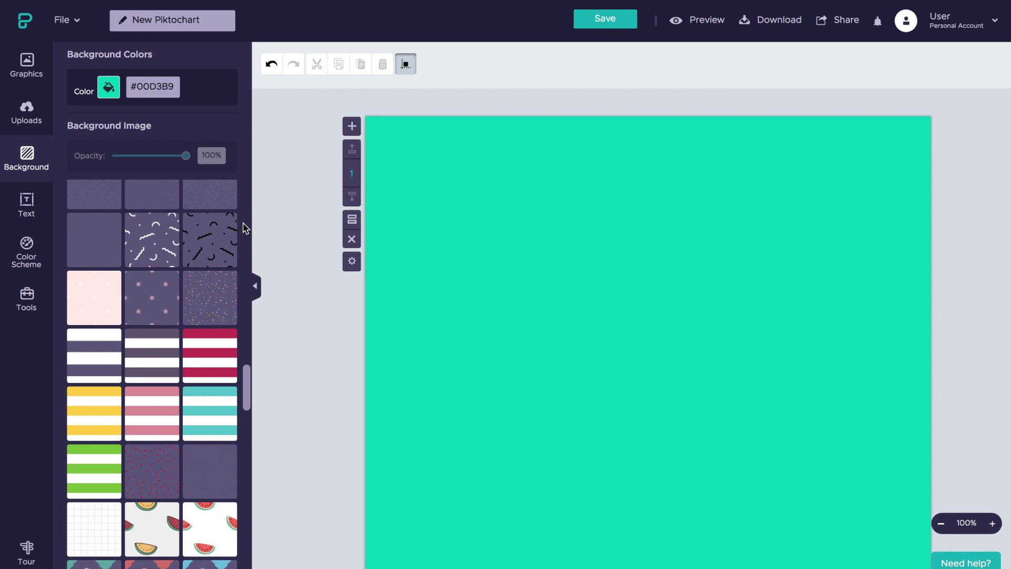
left_click(152, 232)
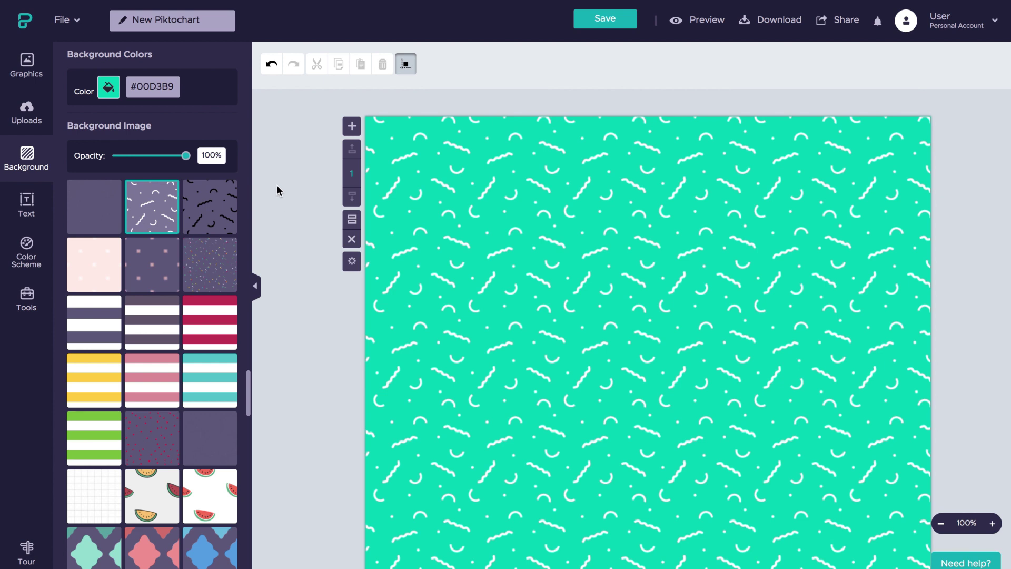
left_click_drag(186, 156, 185, 158)
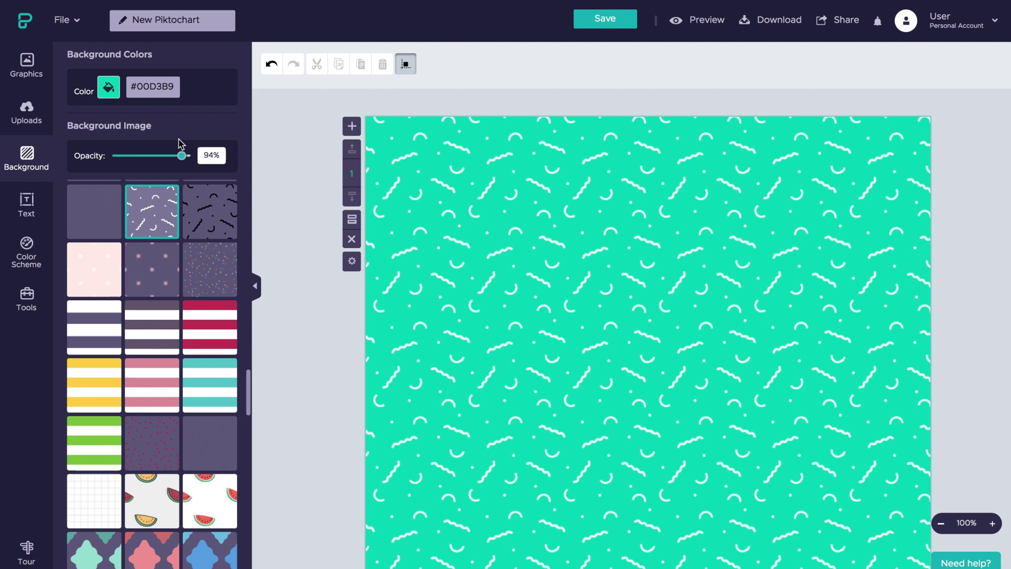
left_click(27, 66)
- Add a square, fill it white, and stretch it over the page below the teal header strip
left_click(191, 68)
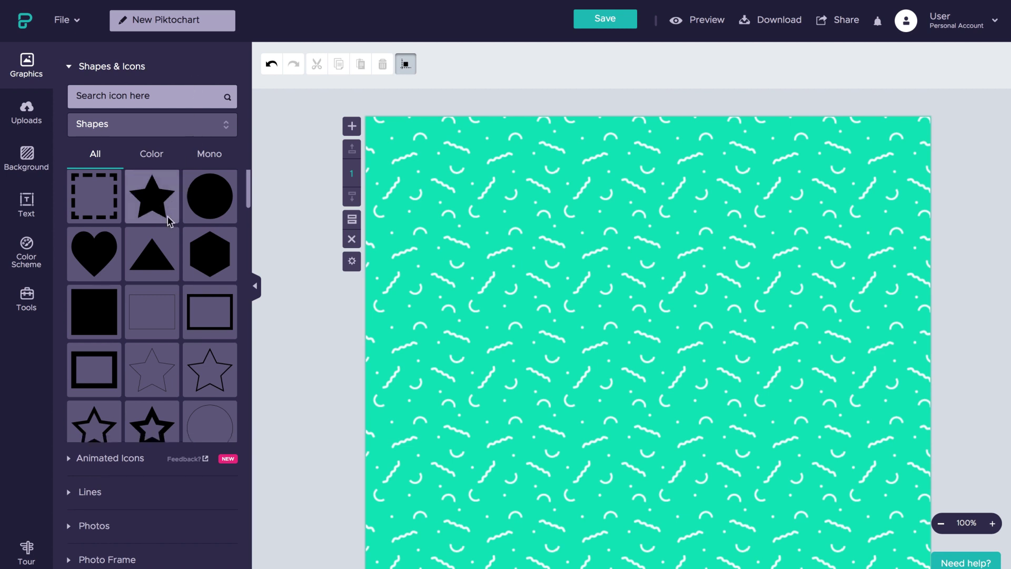
left_click_drag(106, 311, 576, 339)
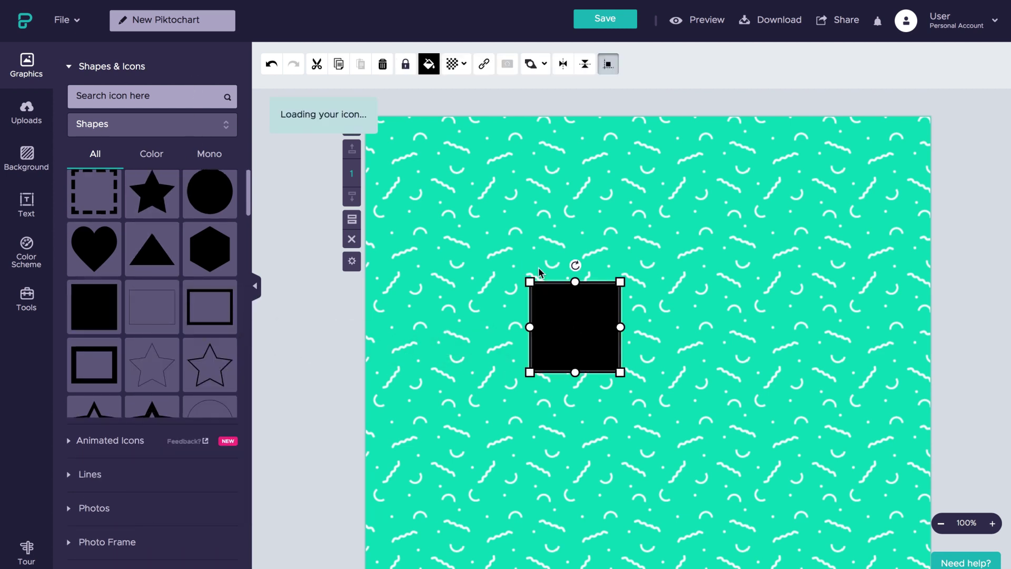
left_click(428, 64)
left_click(507, 148)
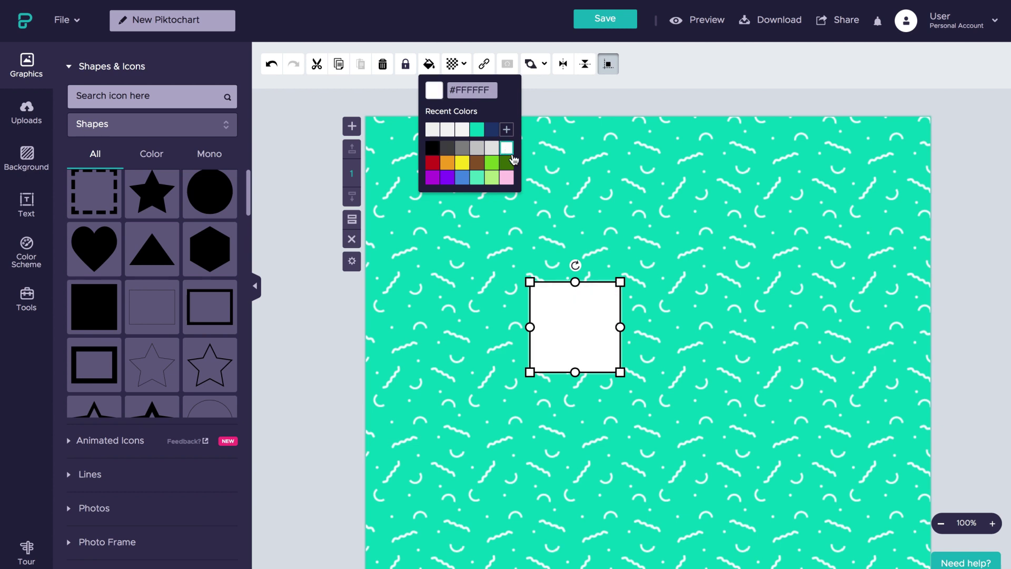
left_click_drag(587, 334, 436, 349)
scroll(442, 362, "down", 5)
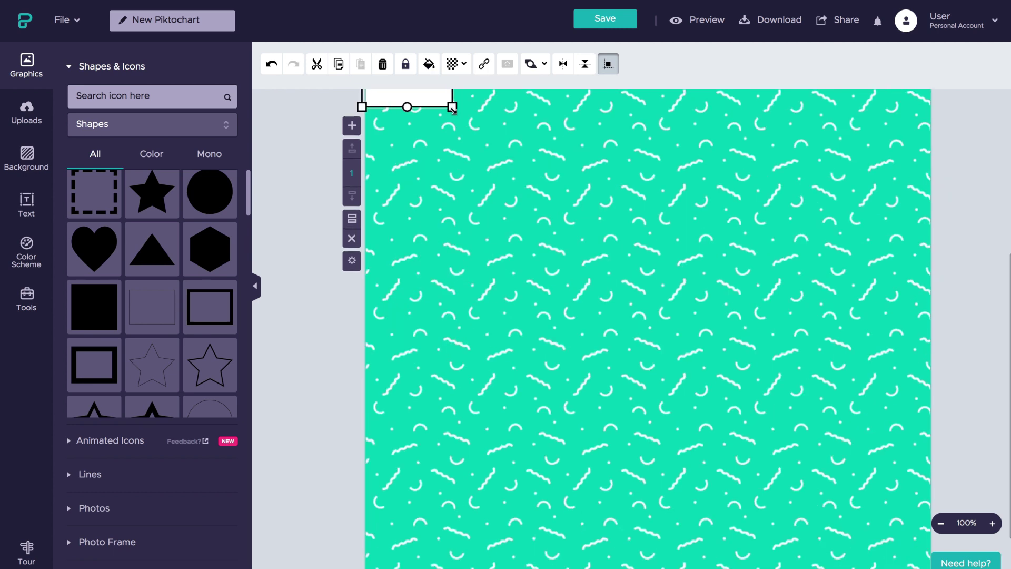
left_click_drag(451, 106, 933, 568)
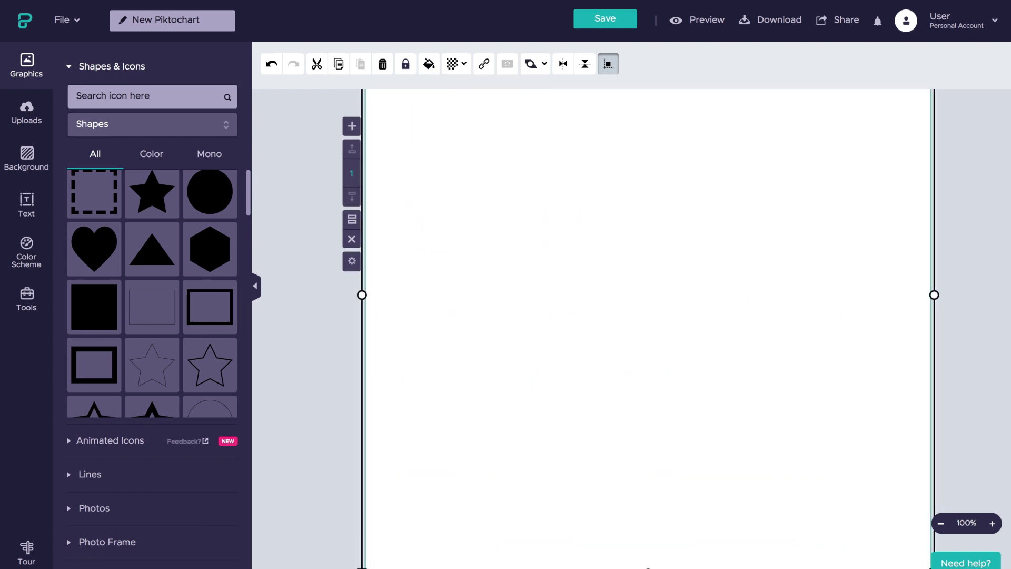
scroll(842, 543, "down", 2)
left_click_drag(648, 512, 648, 548)
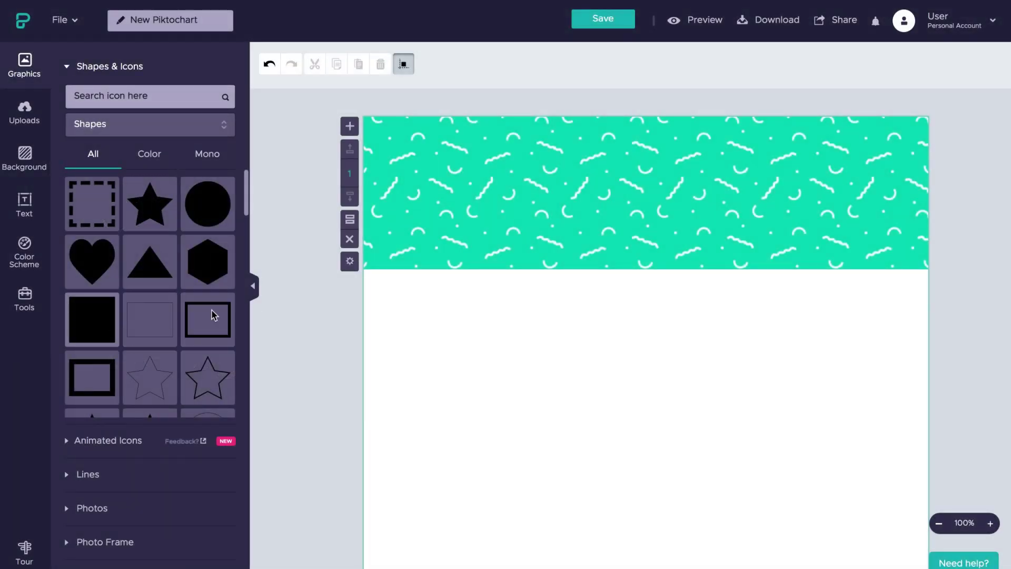
- Place a wide white #FFFFFF rectangle inside the teal header band, leaving a thin patterned border
left_click_drag(441, 196, 445, 198)
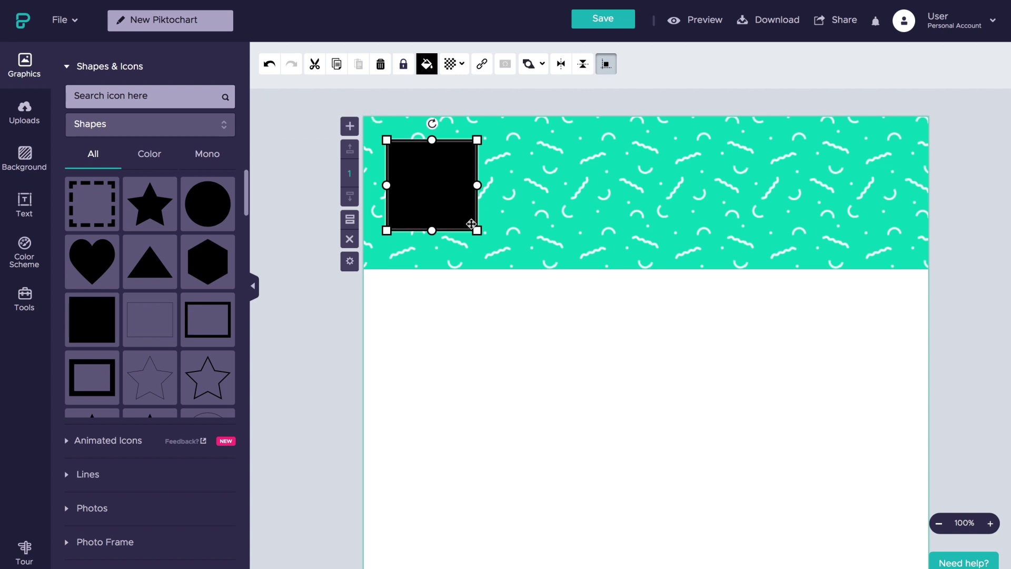
left_click_drag(476, 228, 907, 252)
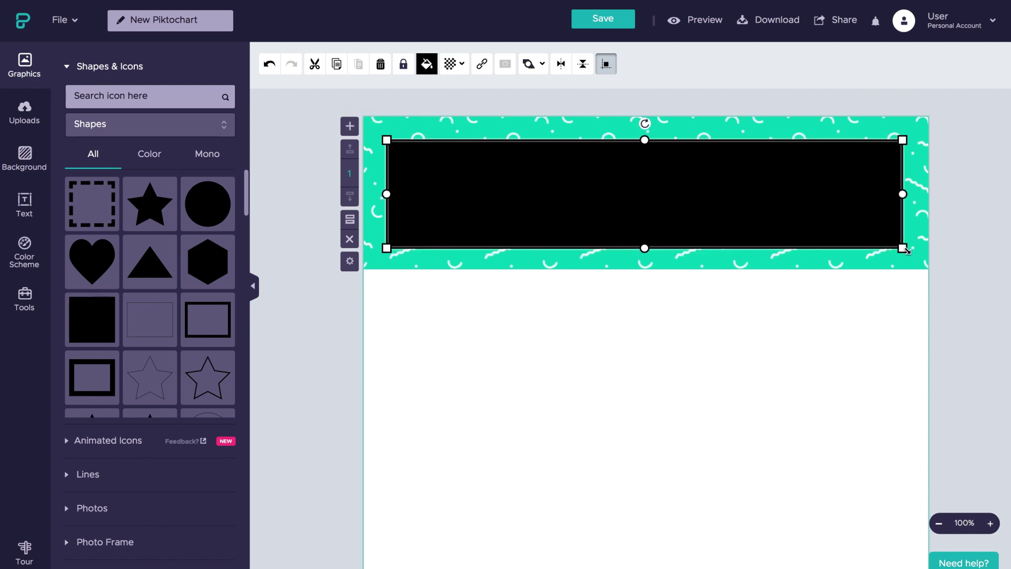
left_click(427, 64)
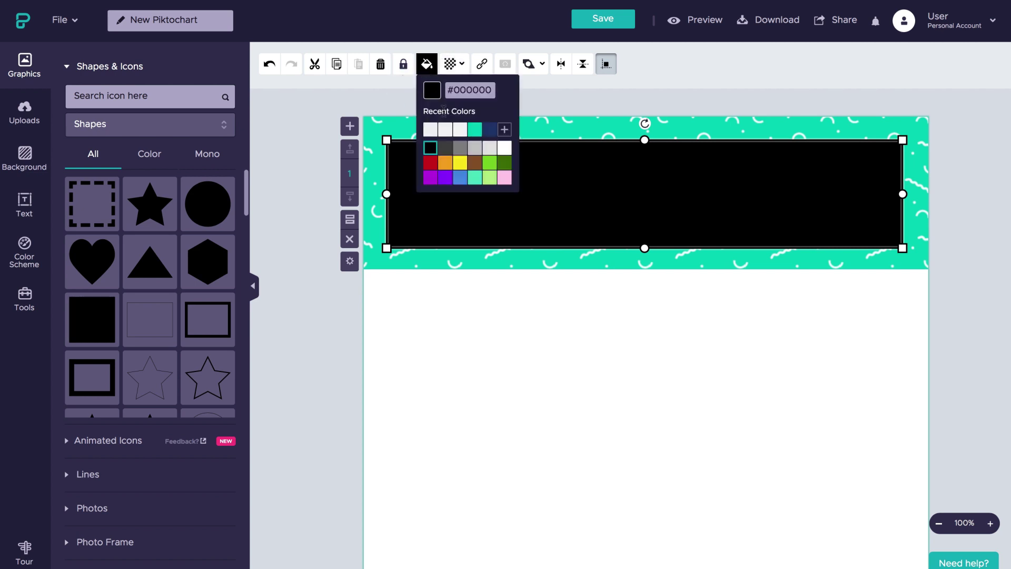
left_click(504, 148)
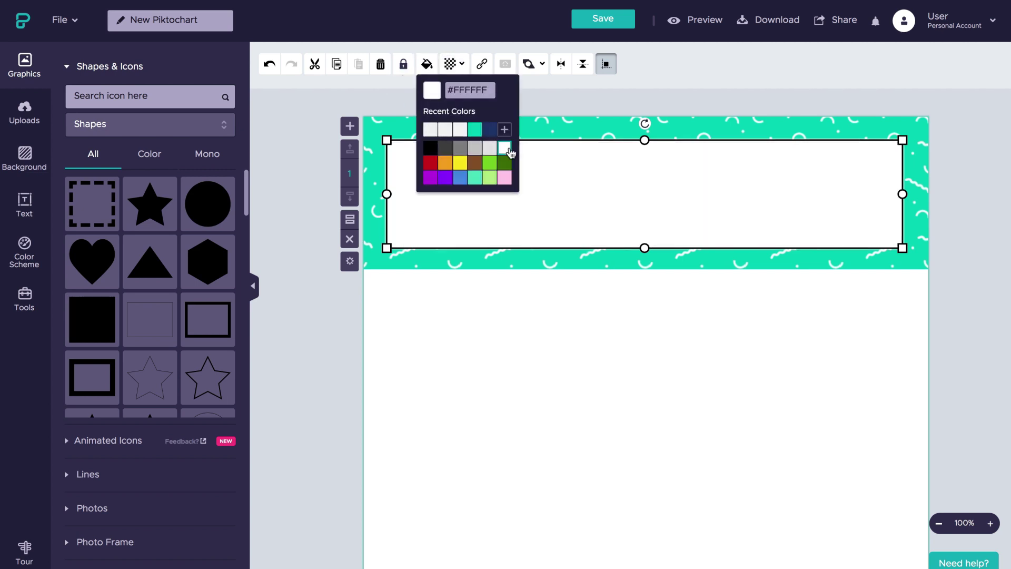
left_click(599, 113)
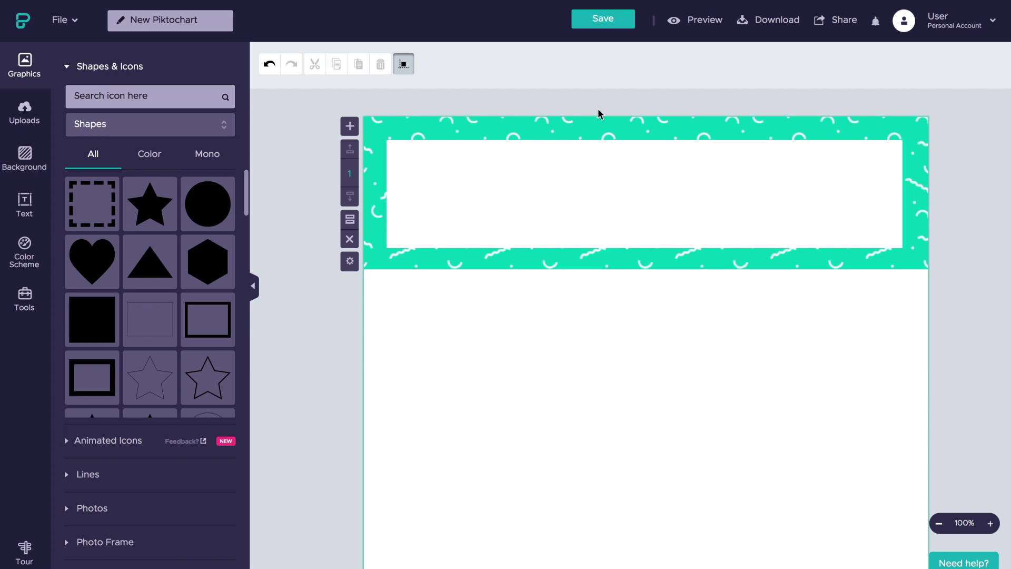
- Add a parallelogram, rotate it about 90 degrees, mirror it, and stretch it into a wide band
scroll(164, 269, "down", 10)
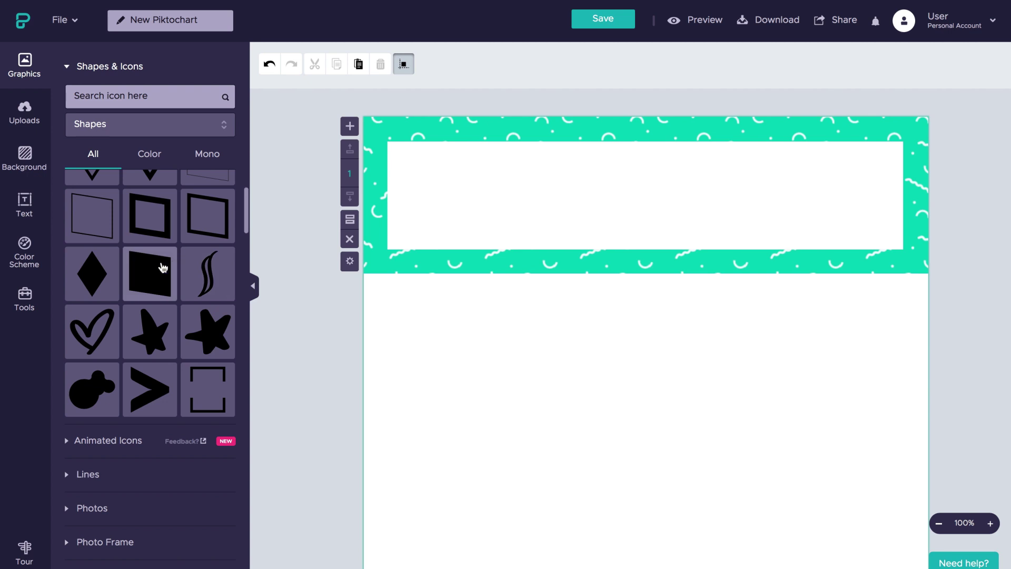
left_click_drag(163, 268, 499, 295)
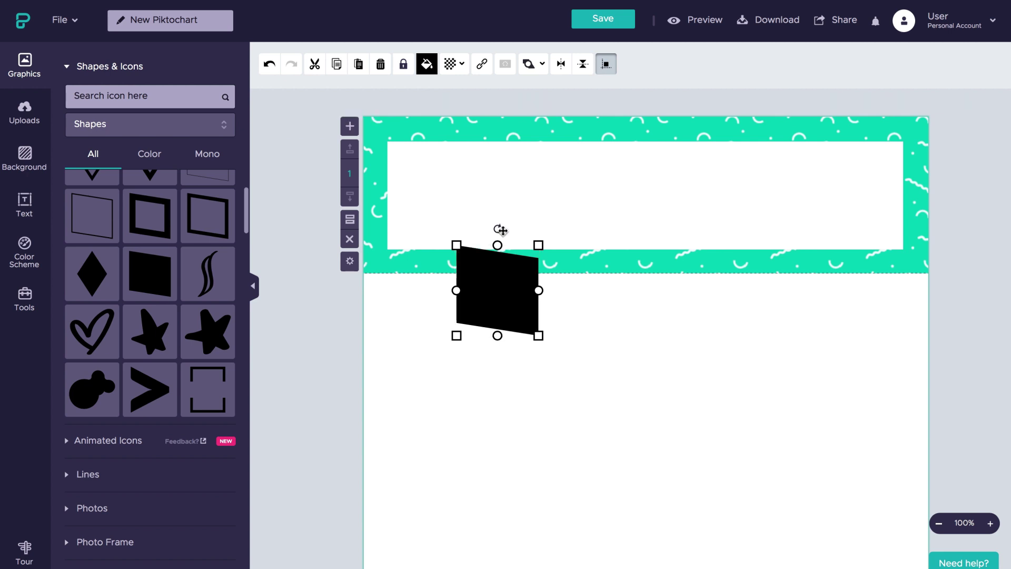
left_click_drag(497, 228, 582, 287)
left_click(561, 64)
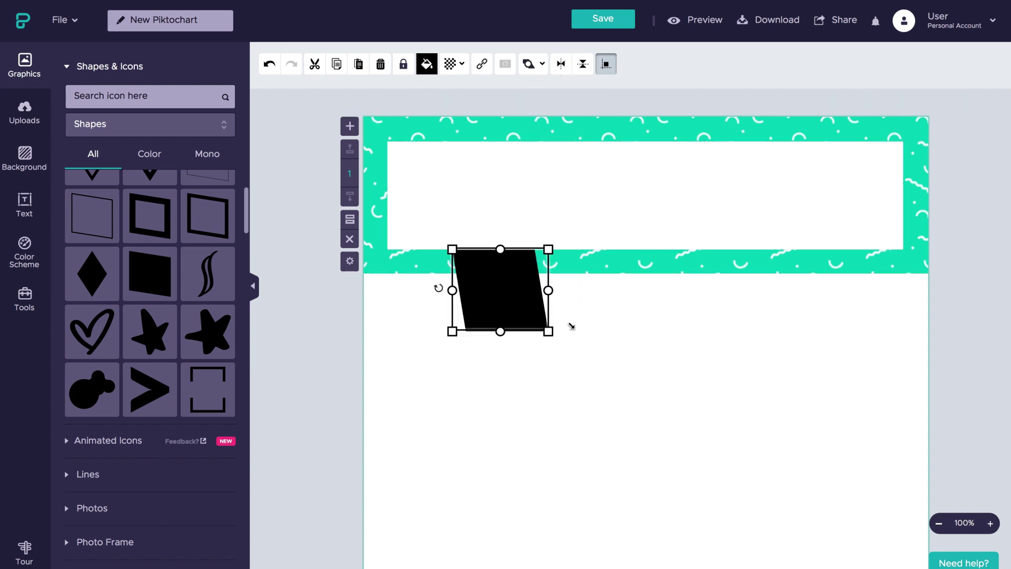
left_click_drag(569, 323, 988, 394)
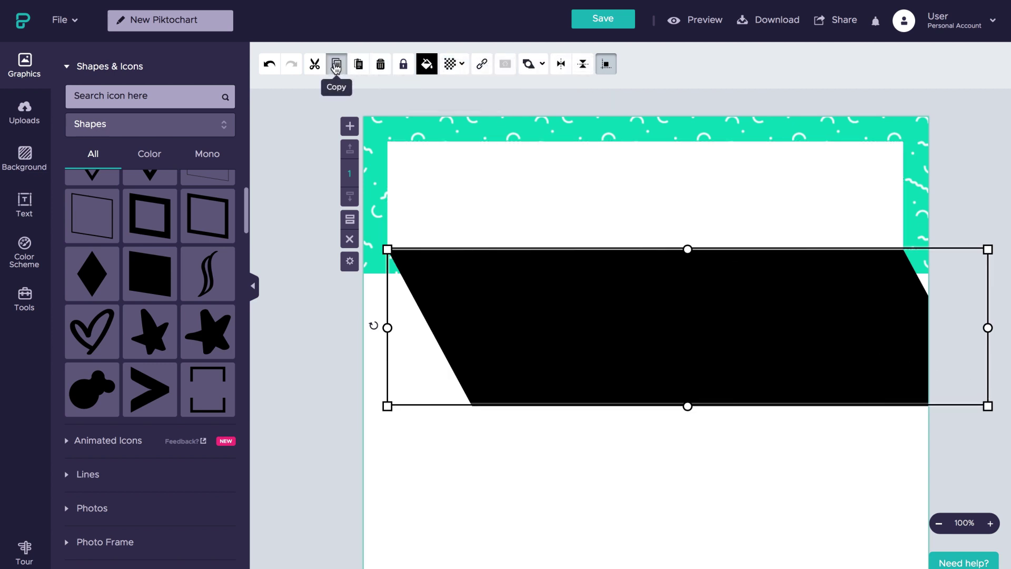
- Duplicate the band higher up, group both, colour them navy #203B72, and send them behind the white box
left_click(336, 64)
left_click(358, 64)
left_click_drag(627, 300, 593, 199)
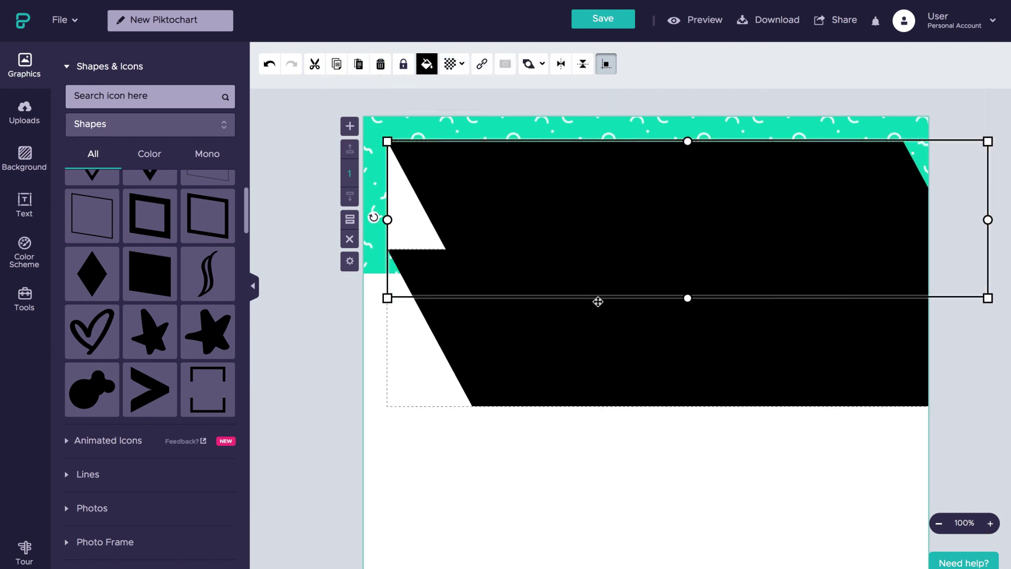
left_click(598, 339, "shift")
left_click(408, 70)
left_click(449, 63)
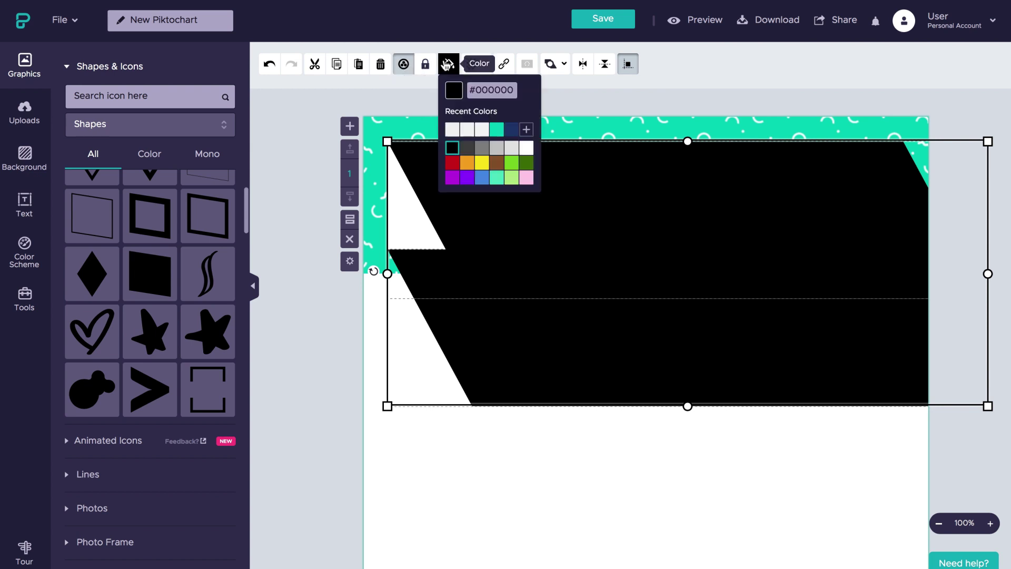
left_click(511, 130)
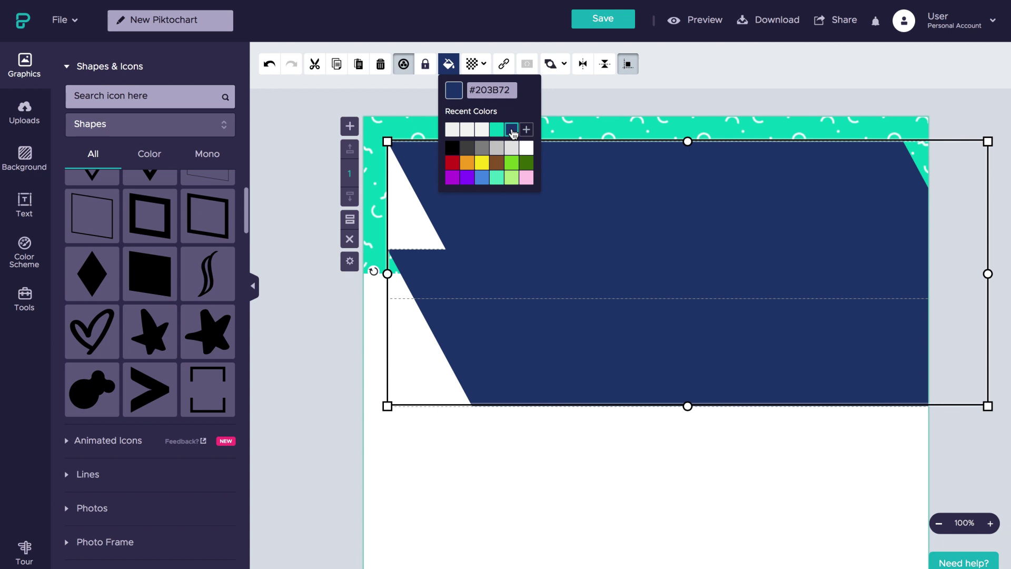
left_click(556, 64)
left_click(540, 86)
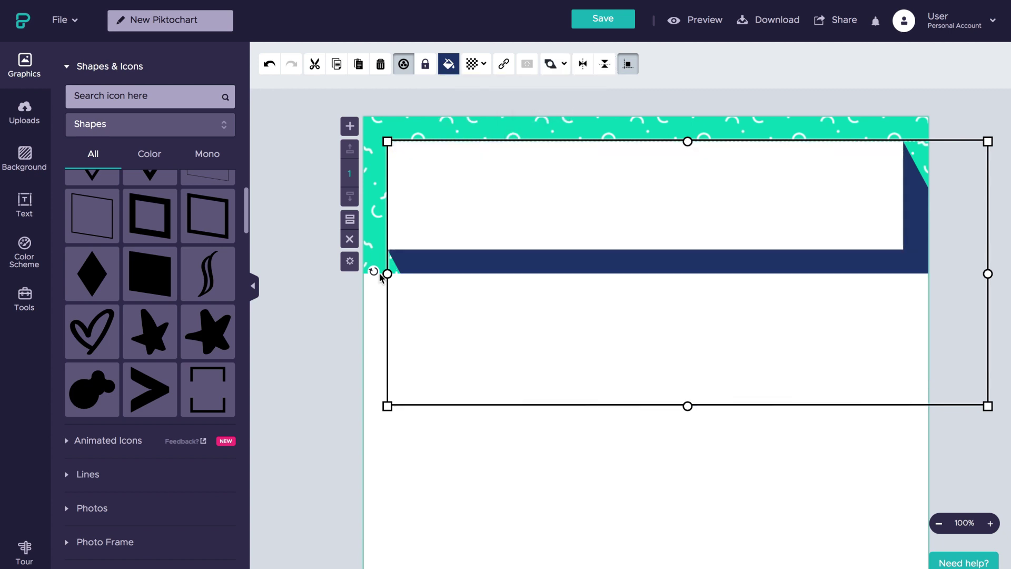
left_click(355, 293)
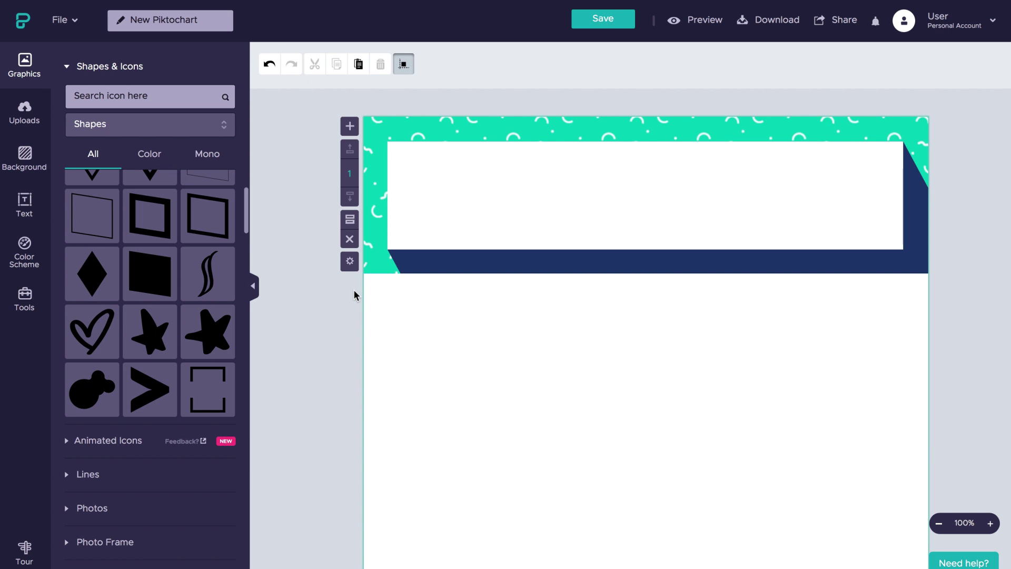
- Add a bold 'YOUR NAME' title in Overpass size 45 inside the banner's white box
scroll(95, 316, "up", 3)
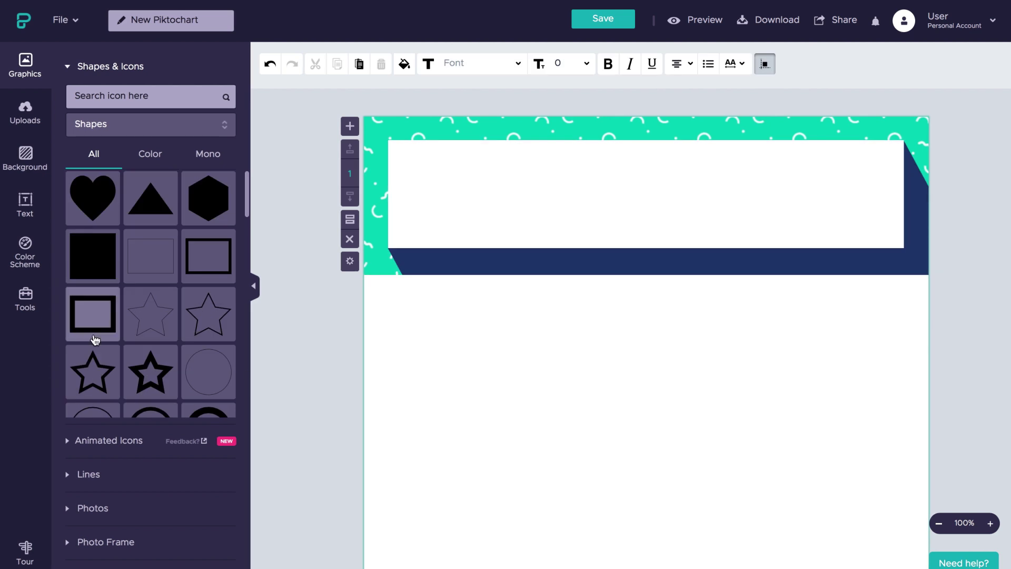
left_click(25, 206)
left_click(131, 72)
type("YOU")
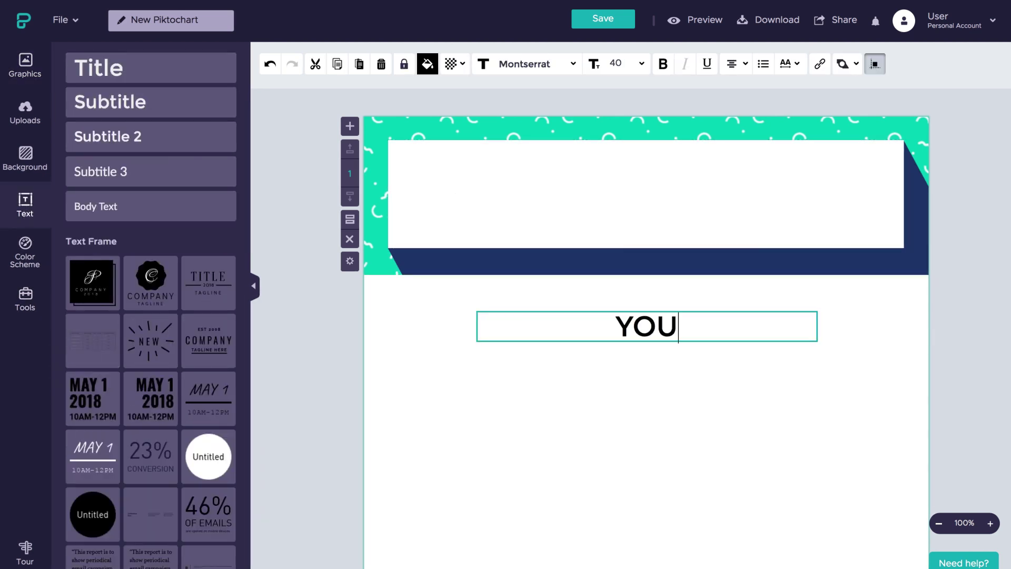
type("R NAME")
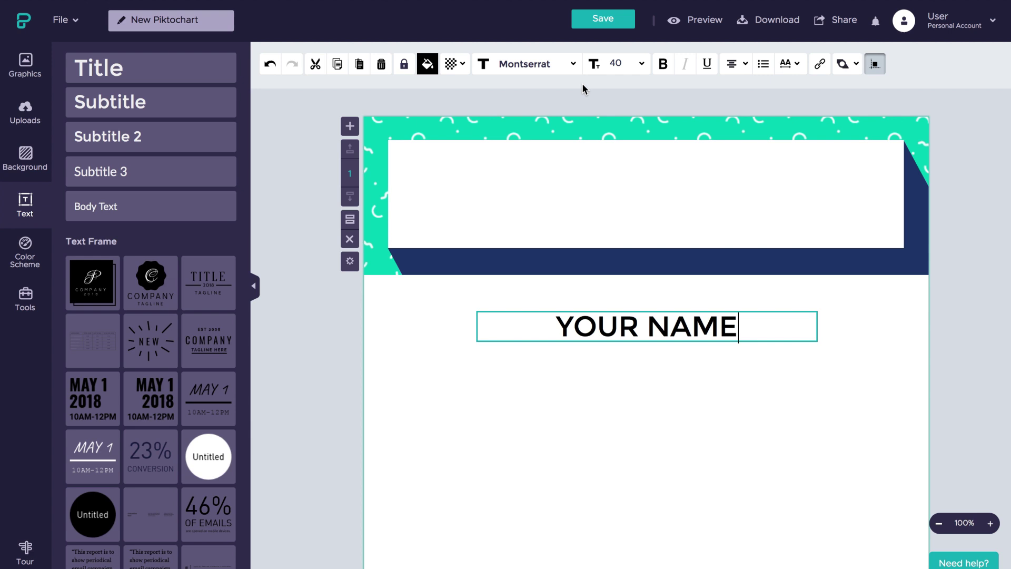
left_click(574, 66)
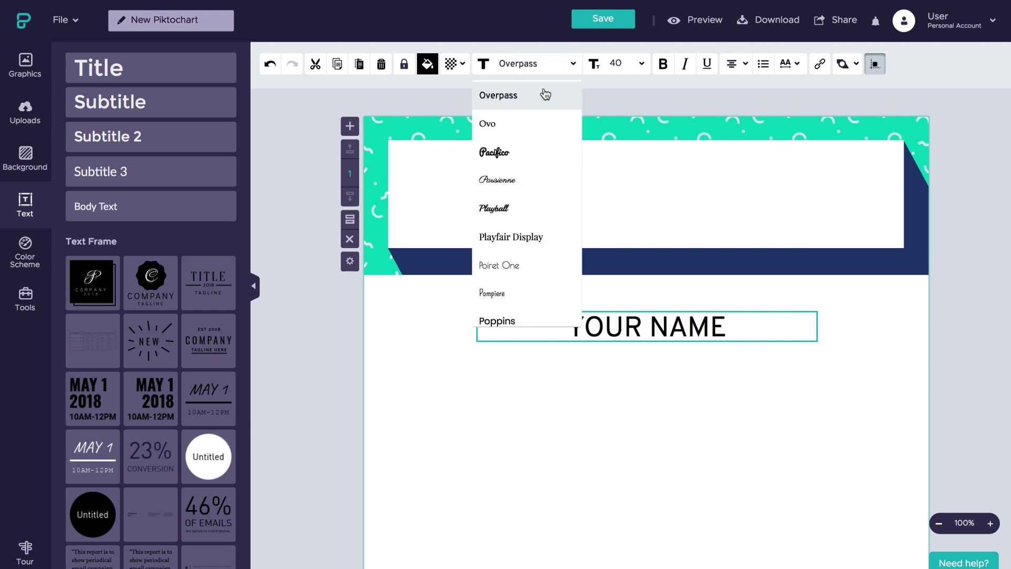
left_click(546, 95)
left_click(640, 64)
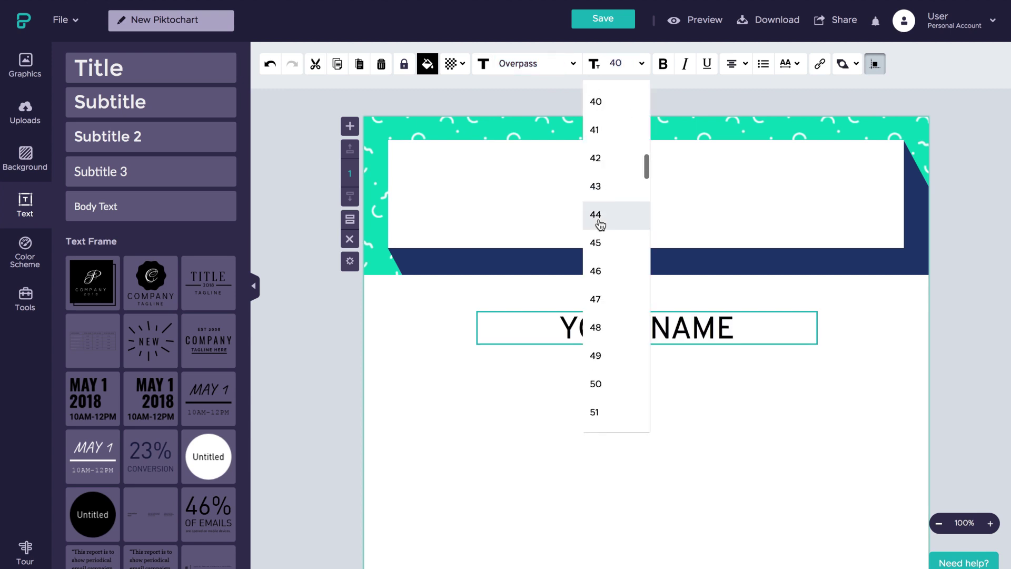
left_click(599, 242)
left_click_drag(700, 330, 691, 196)
left_click(661, 75)
left_click(619, 100)
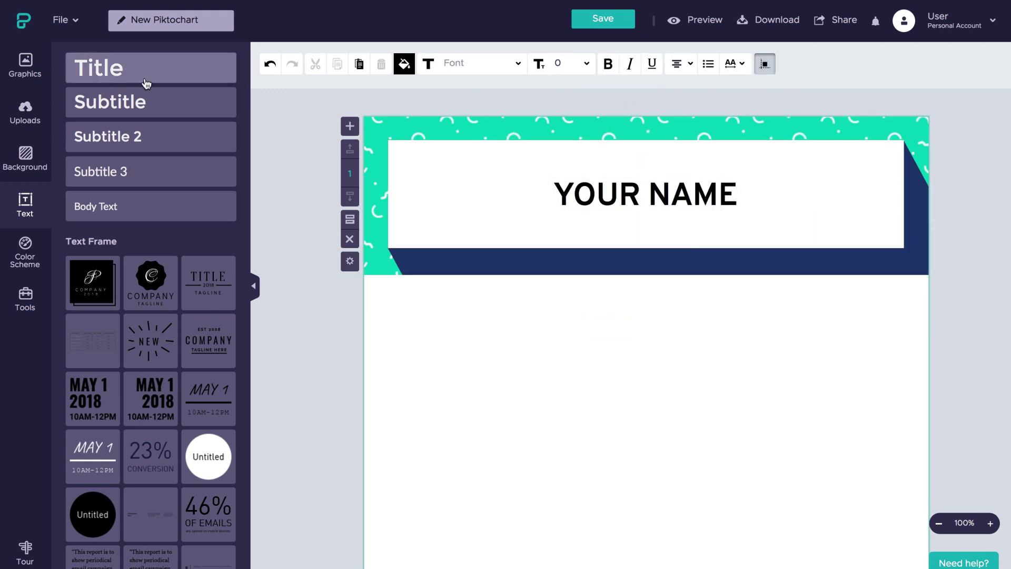
- Add a one-line size-13 'YOUR ROLE NAME | YOUR SPECIALITY' subtitle above the name
left_click(178, 118)
double_click(647, 326)
type("YOUR ")
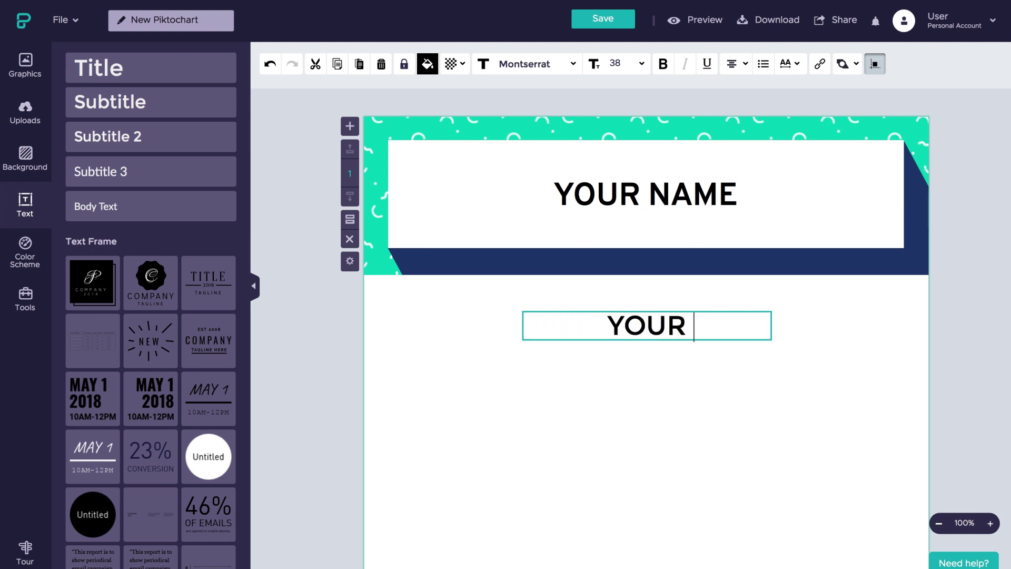
type("ROLE NAME ")
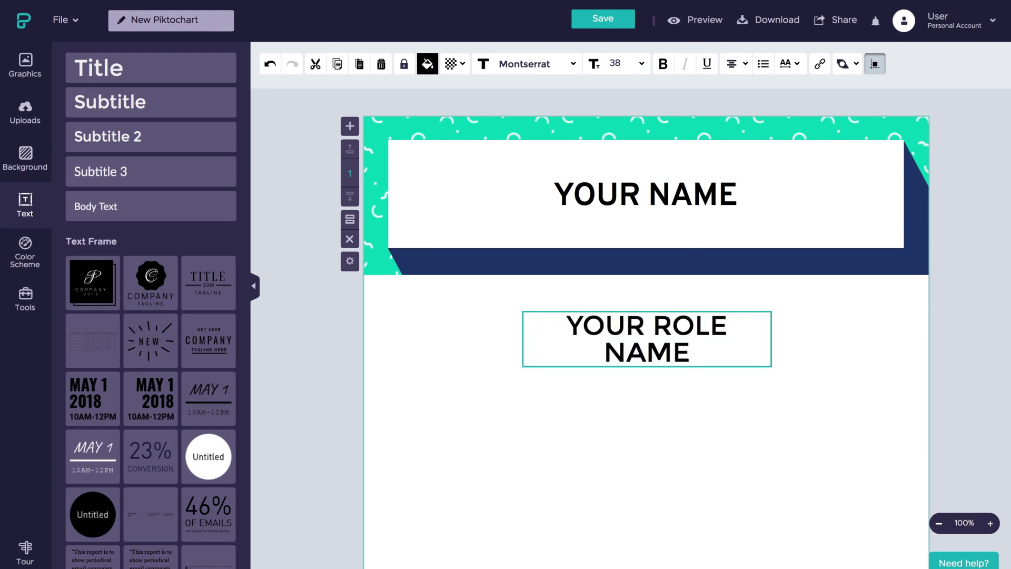
type("| YOUR")
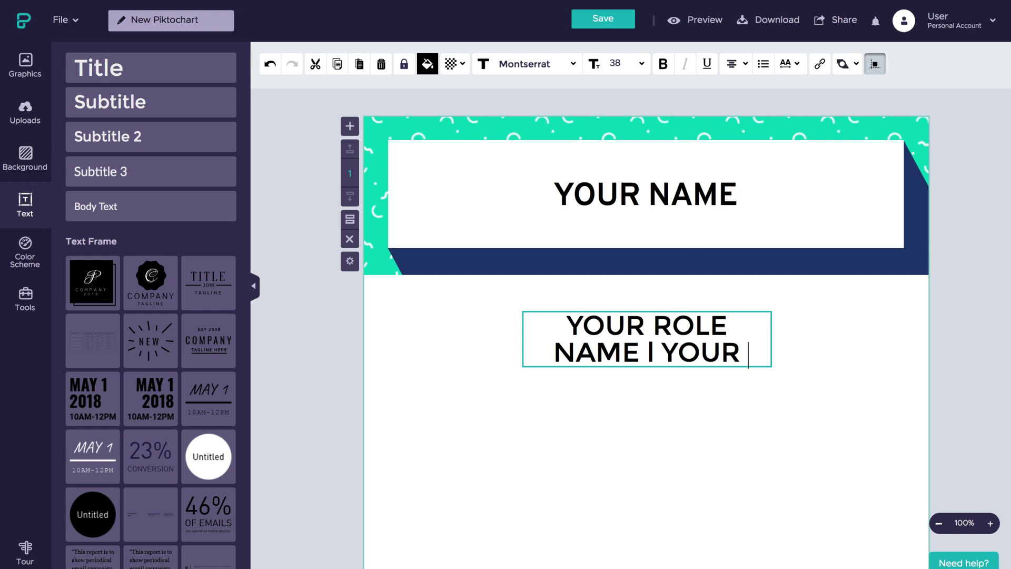
type(" SPECIALITY")
left_click(764, 348)
left_click_drag(771, 352, 921, 352)
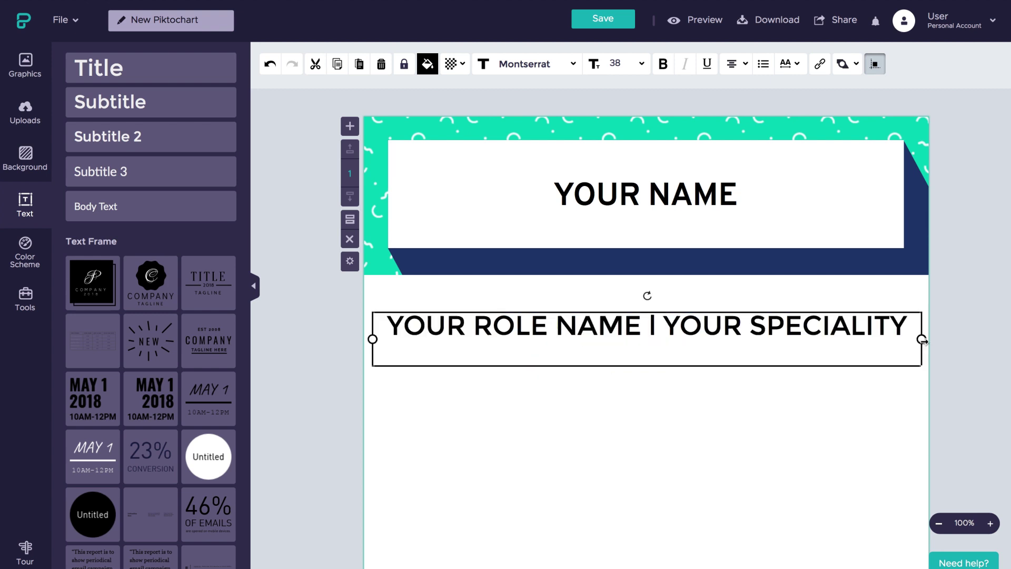
left_click_drag(783, 334, 775, 179)
left_click(641, 63)
left_click(618, 234)
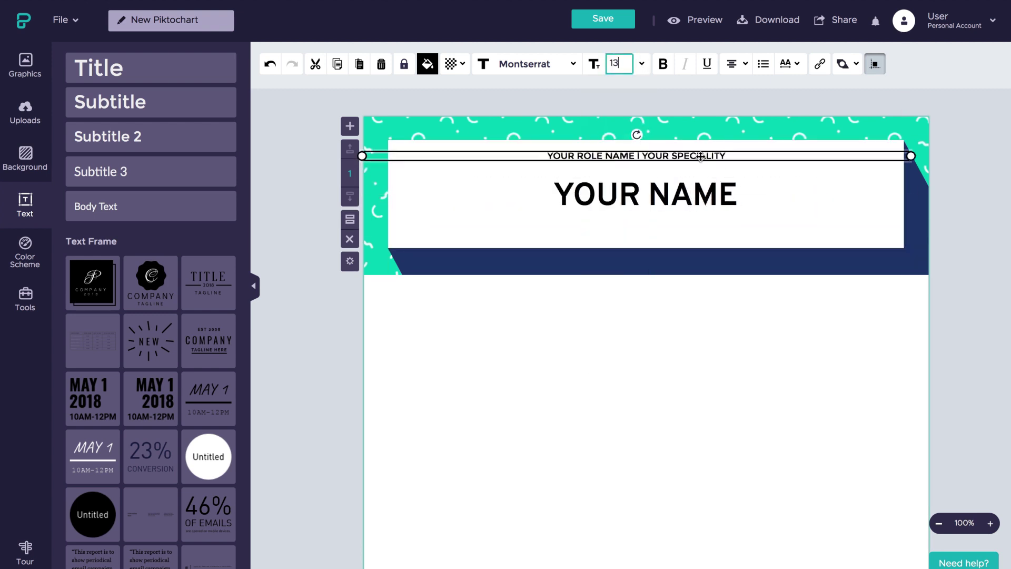
- Centre the role line above the name and set its font to Overpass
left_click_drag(699, 163, 706, 165)
left_click(526, 63)
type("Overpass")
left_click(542, 98)
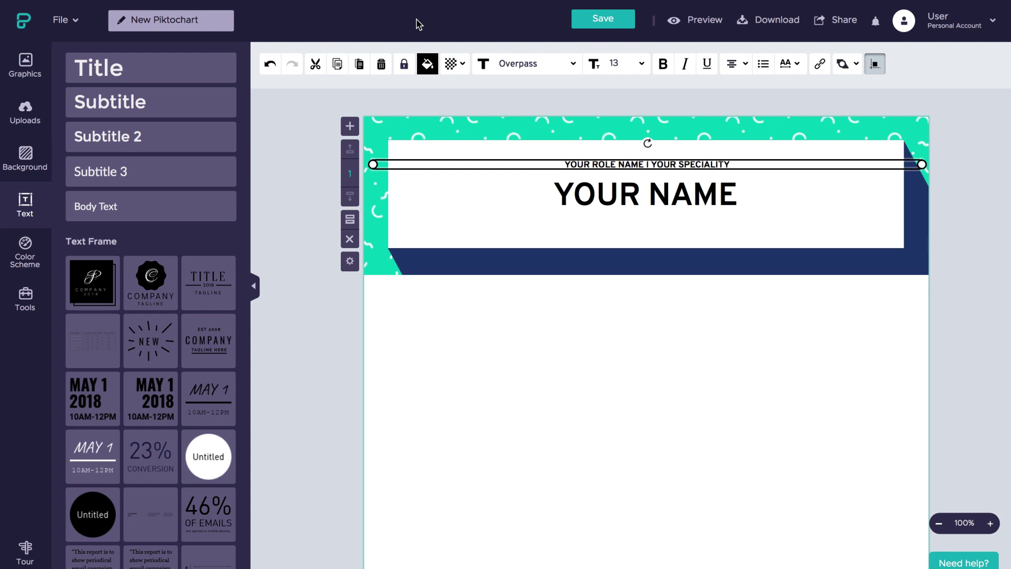
- Duplicate the role line below the name and retype it as 'YOUR WEBSITE.COM'
left_click(338, 64)
left_click(359, 64)
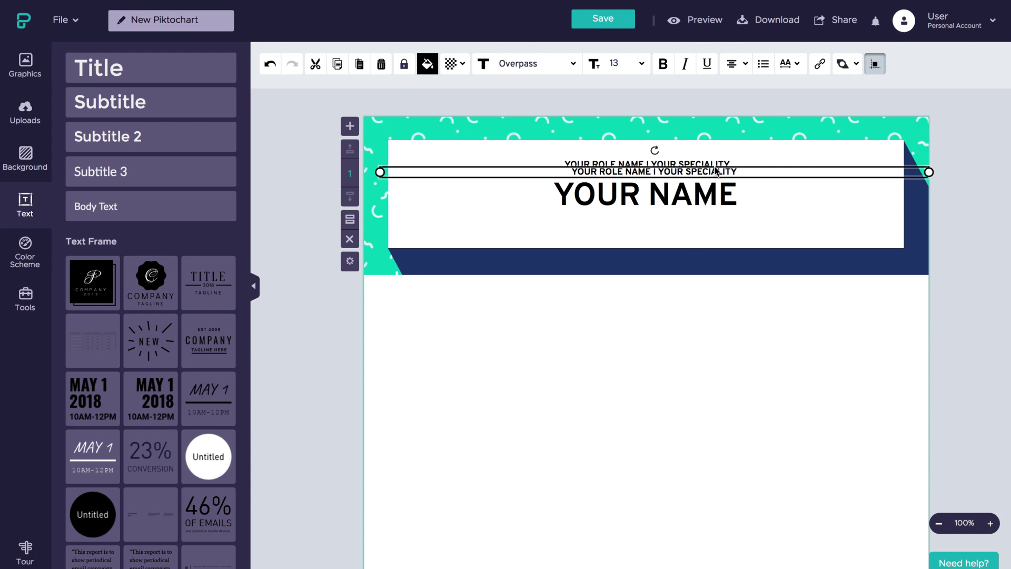
left_click_drag(717, 169, 716, 223)
left_click_drag(887, 226, 799, 227)
double_click(645, 225)
key("ctrl+a")
type("YOUR")
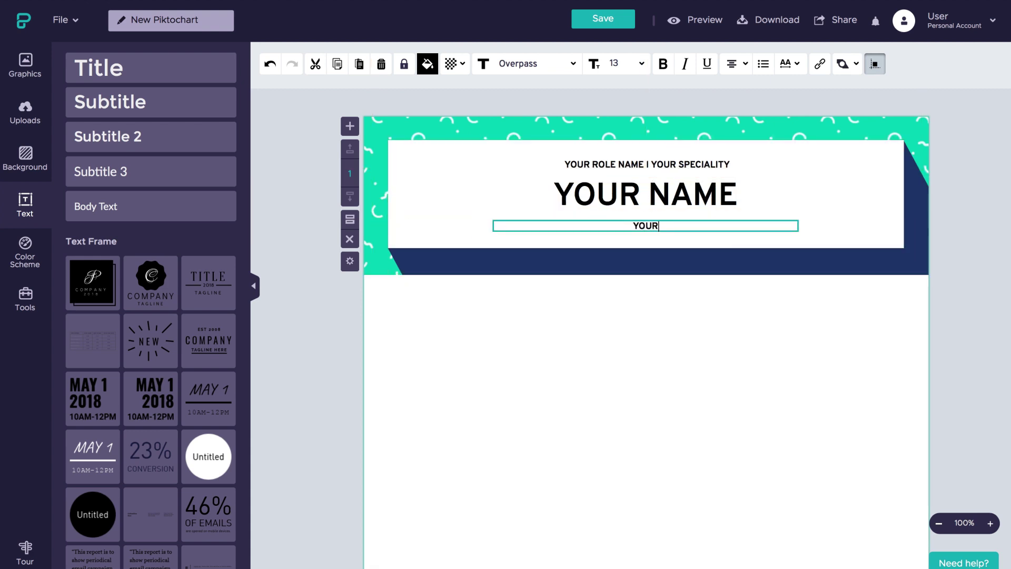
type(" WEBSITE.COM")
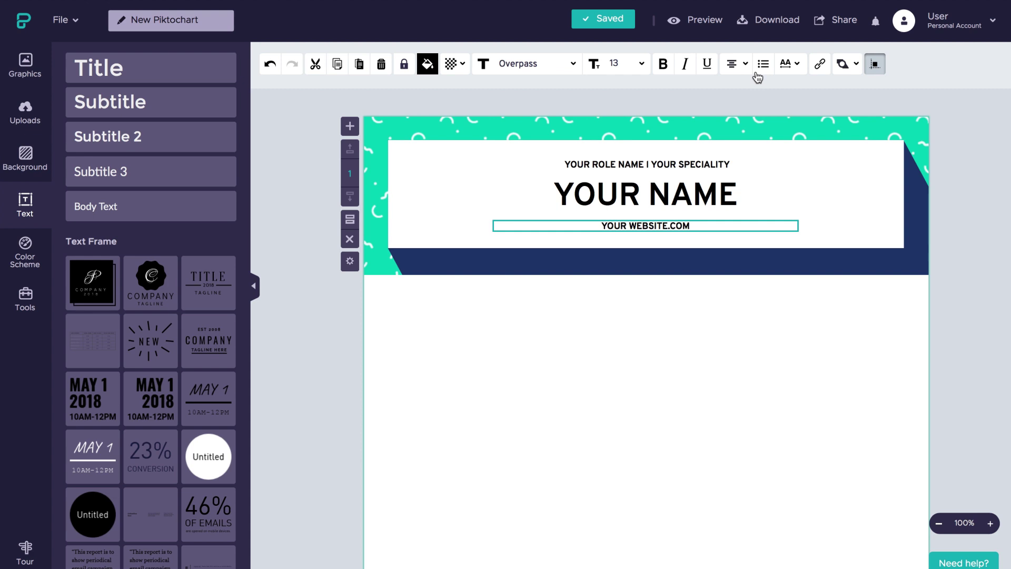
- Widen letter spacing on the website, name and role lines, and colour the role line teal
left_click(785, 63)
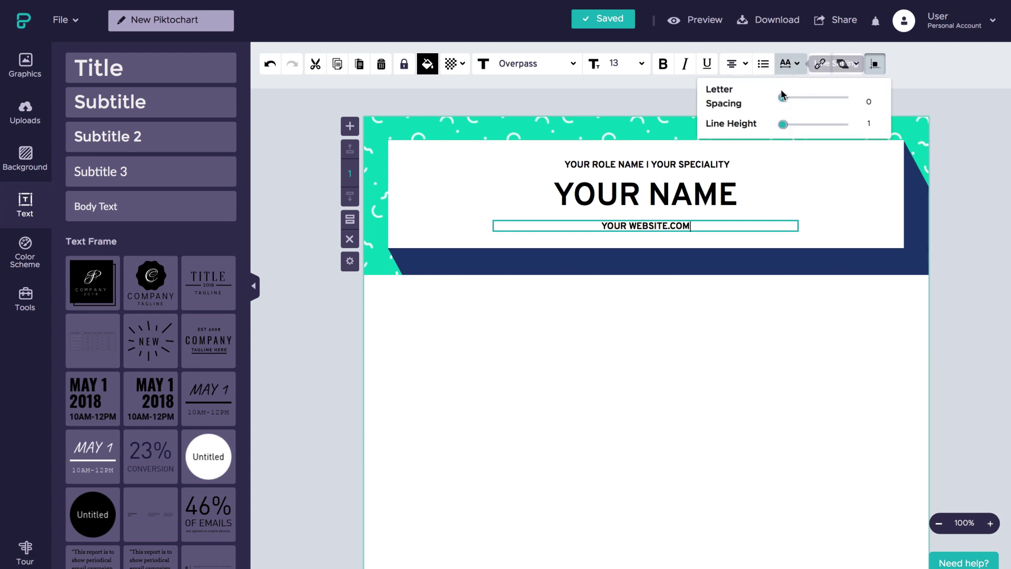
left_click_drag(783, 98, 796, 100)
left_click(728, 183)
left_click(785, 64)
left_click(668, 162)
left_click(785, 64)
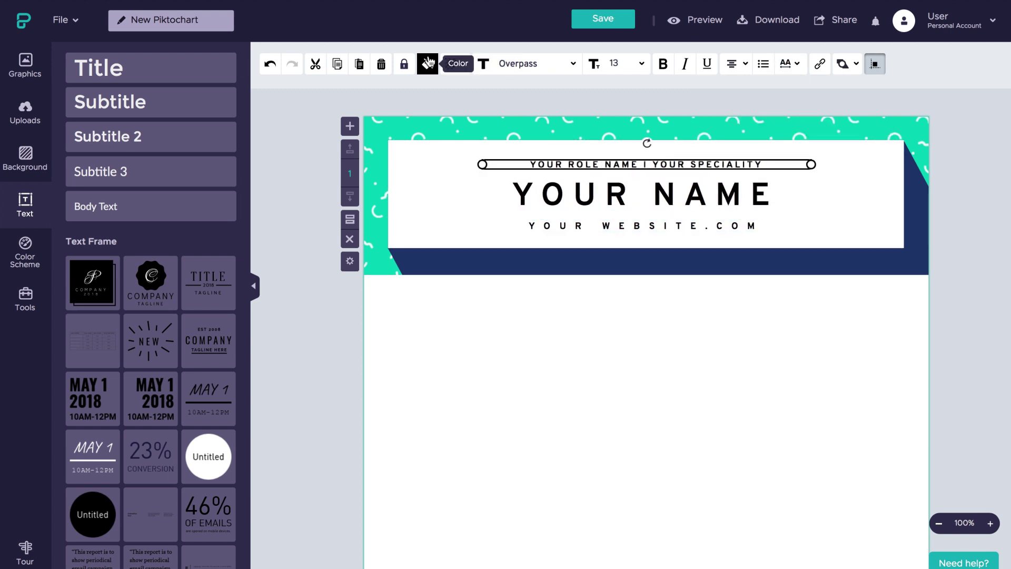
left_click(427, 63)
left_click(475, 129)
- Make the 'YOUR WEBSITE.COM' line navy at size 15
left_click(605, 228)
left_click(452, 64)
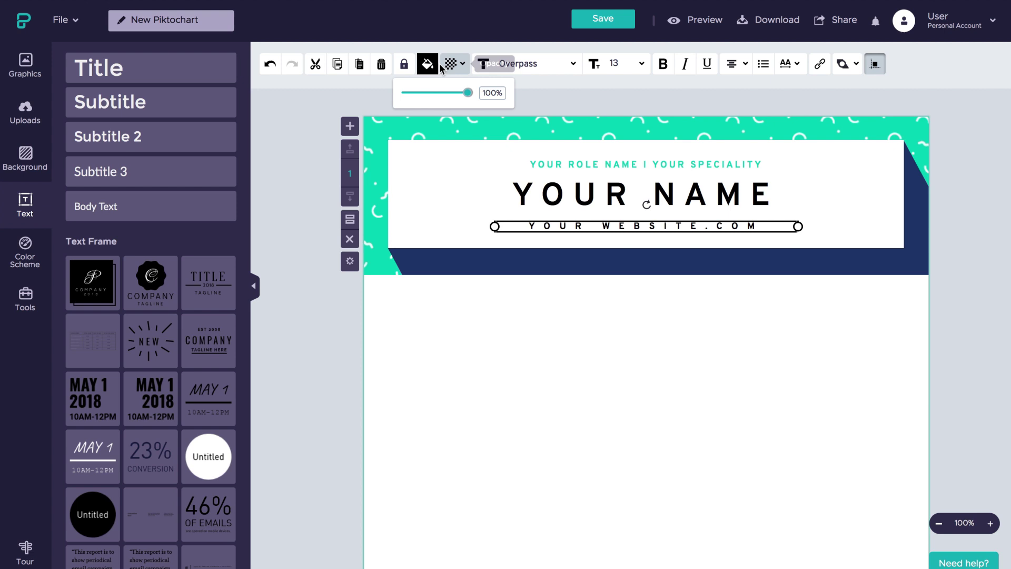
left_click(427, 64)
left_click(490, 131)
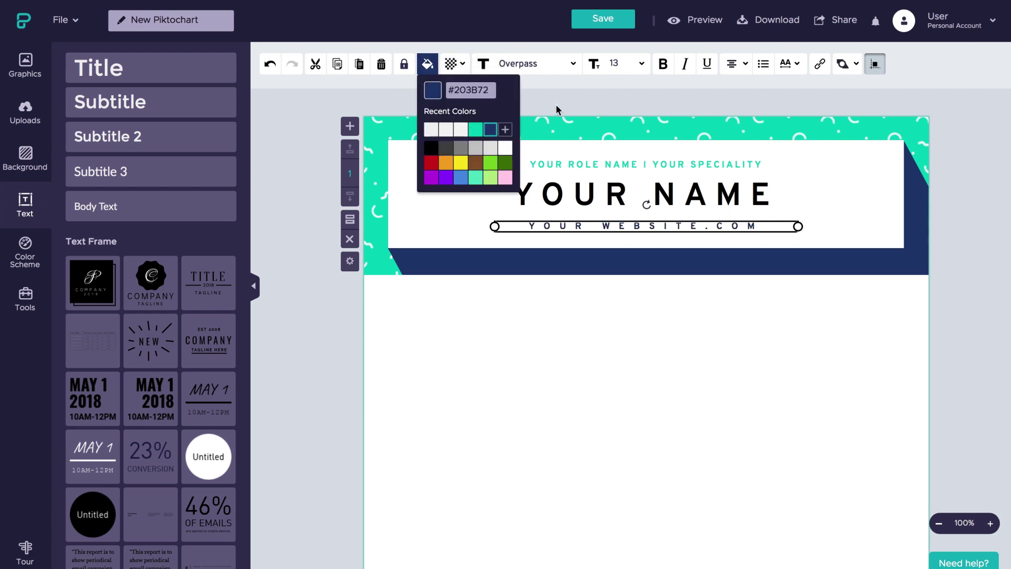
left_click(641, 64)
left_click(610, 283)
- Colour the word NAME in the title teal, leaving YOUR navy
double_click(574, 195)
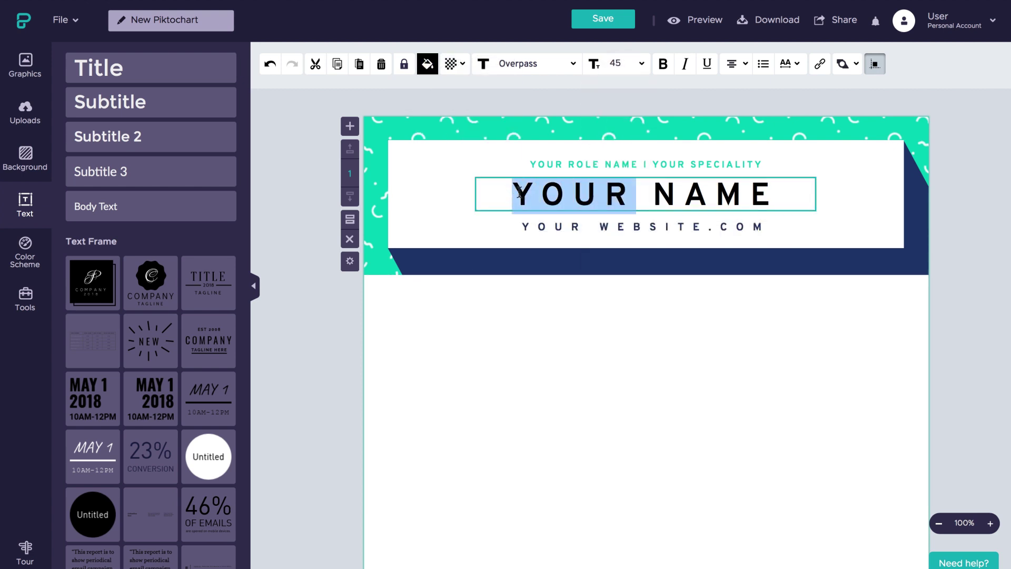
left_click(452, 64)
left_click(427, 64)
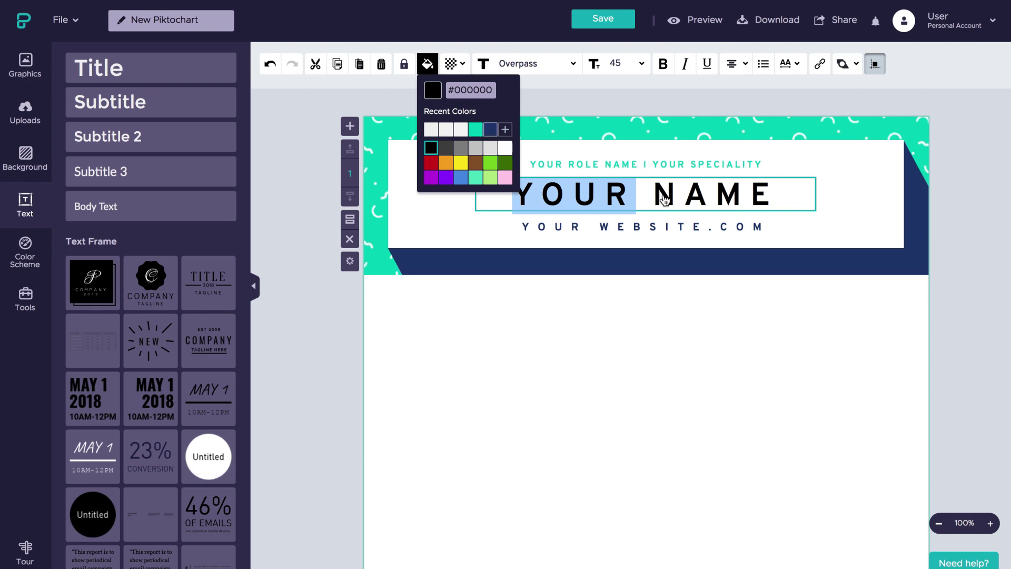
double_click(665, 199)
left_click(427, 64)
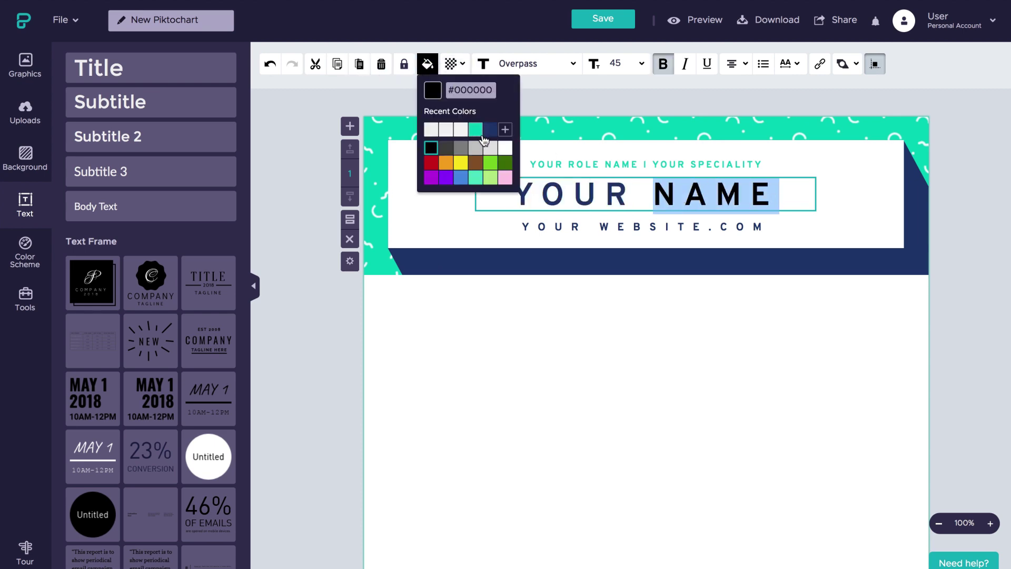
left_click(478, 132)
left_click(693, 111)
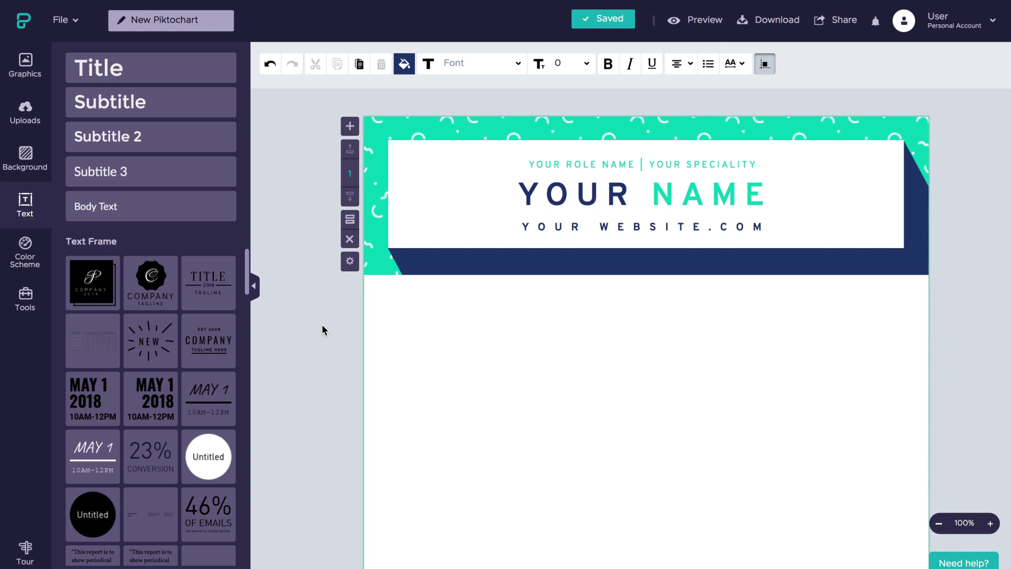
- Place an enlarged thick-bordered square frame below the header on the left
left_click(24, 66)
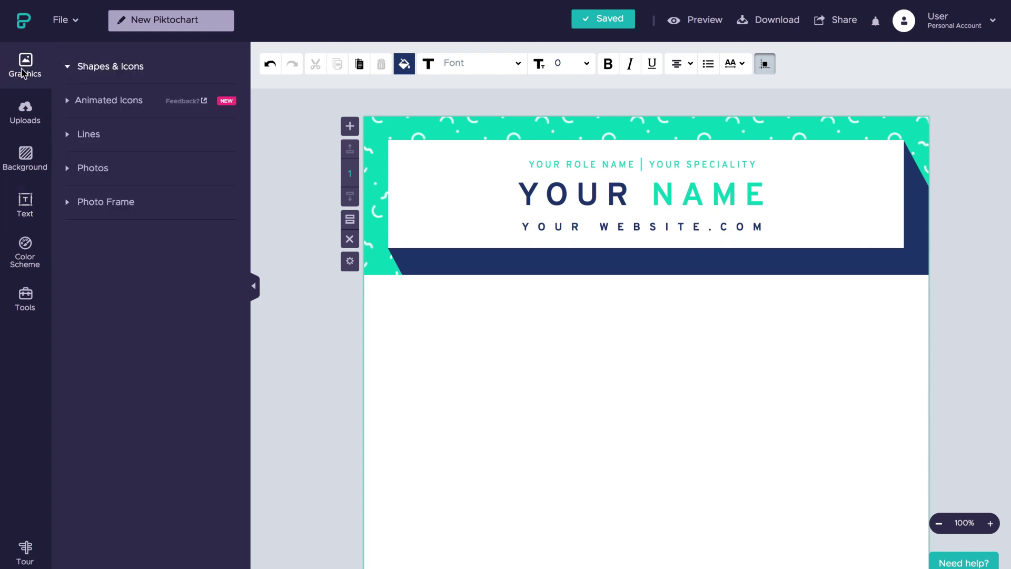
left_click(93, 96)
type("square")
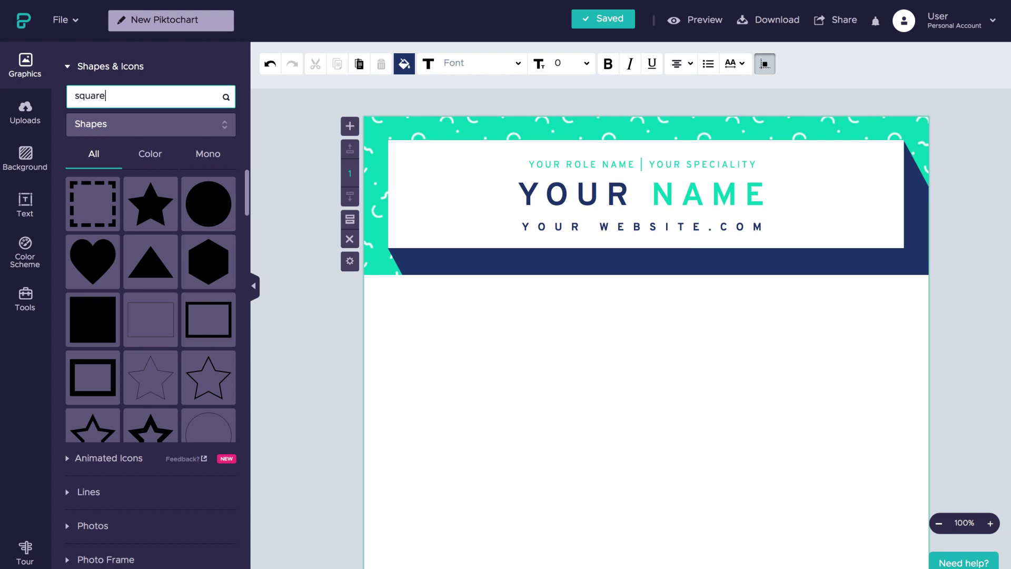
key("Return")
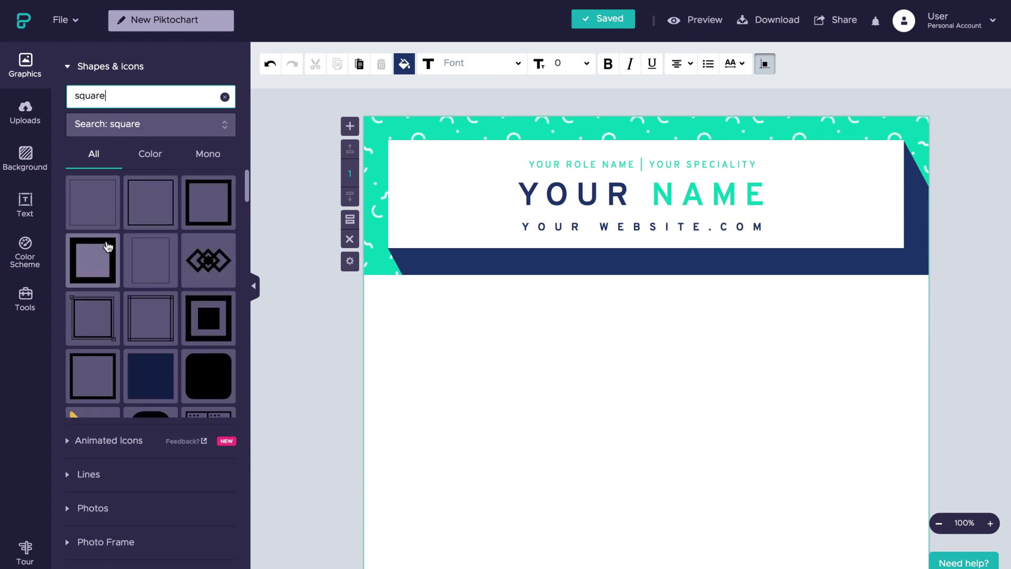
left_click_drag(231, 217, 439, 356)
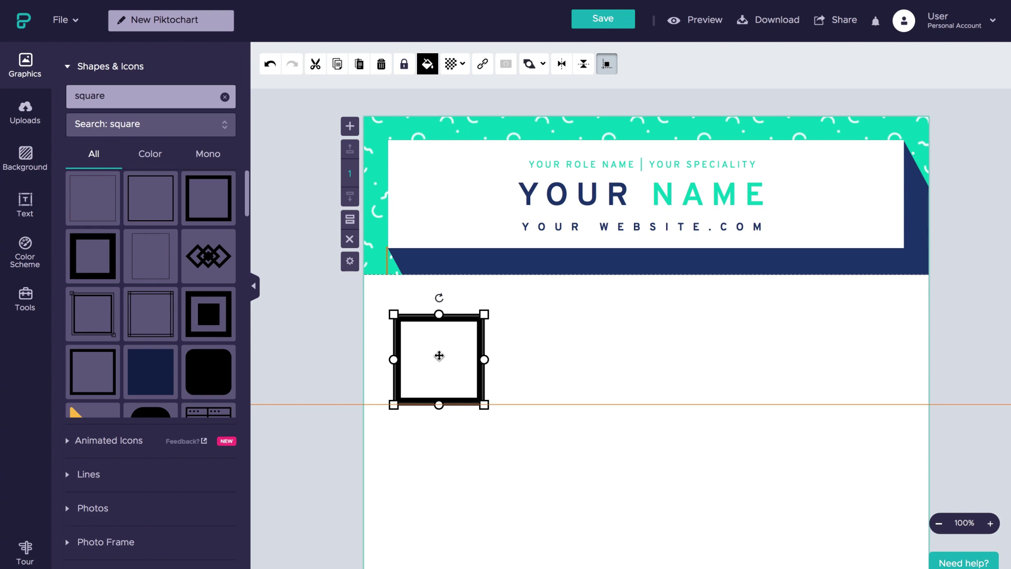
left_click_drag(439, 355, 439, 356)
left_click_drag(484, 405, 505, 421)
- Add a teal right triangle inside the frame and make the frame navy
left_click(158, 97)
key("ctrl+a")
type("tria")
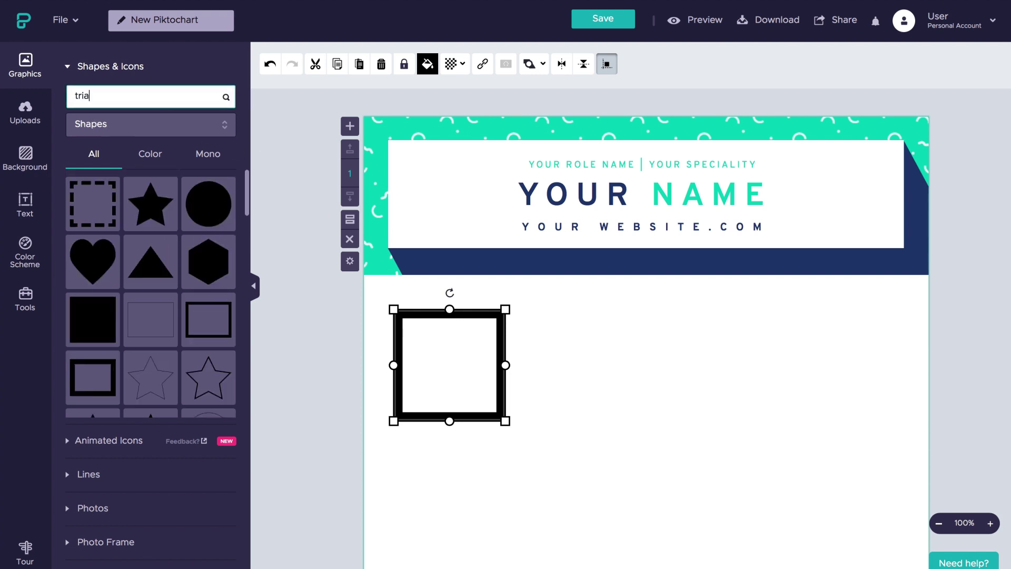
type("ngle")
key("Return")
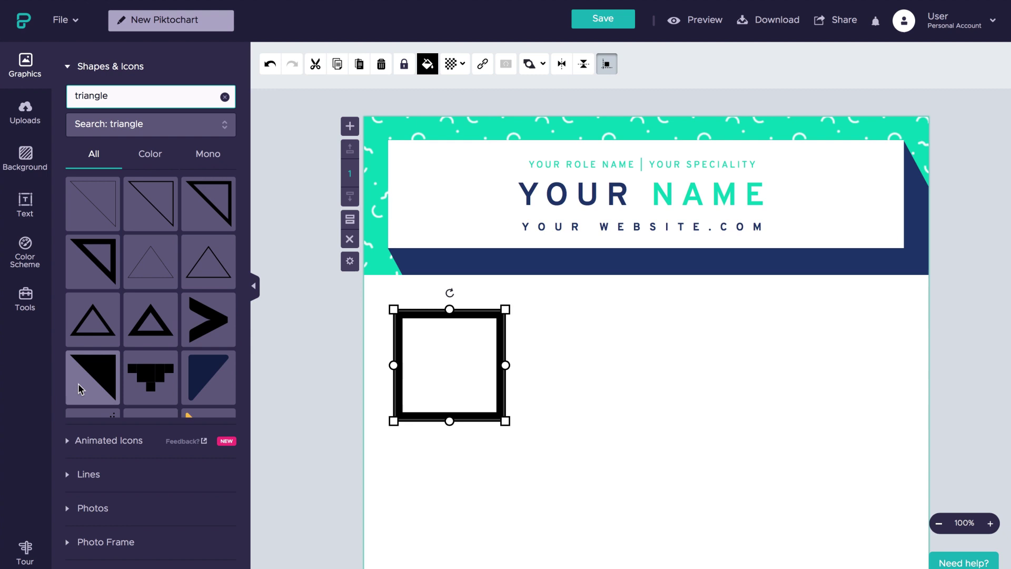
left_click_drag(78, 384, 476, 361)
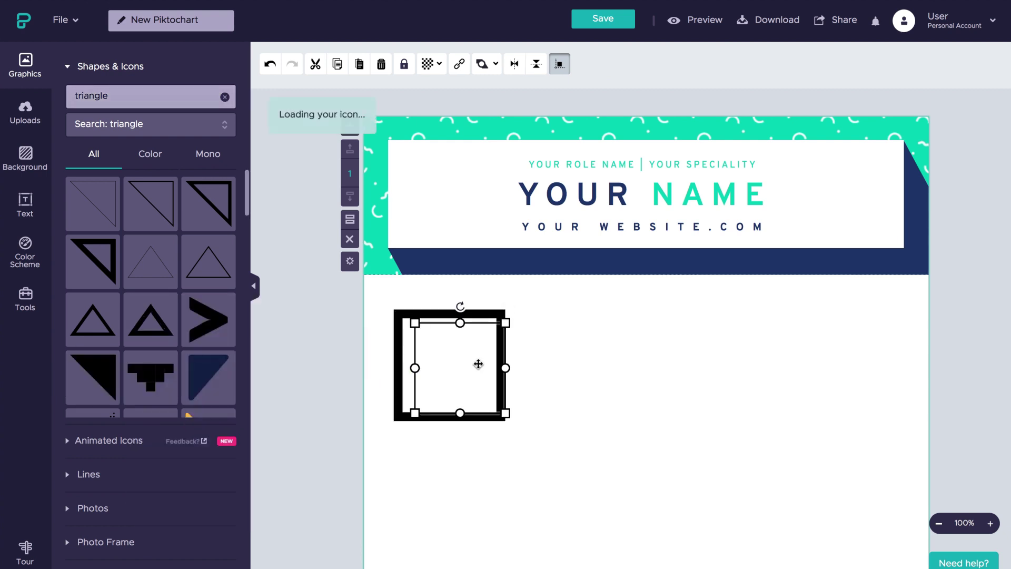
left_click_drag(506, 414, 468, 385)
left_click(427, 63)
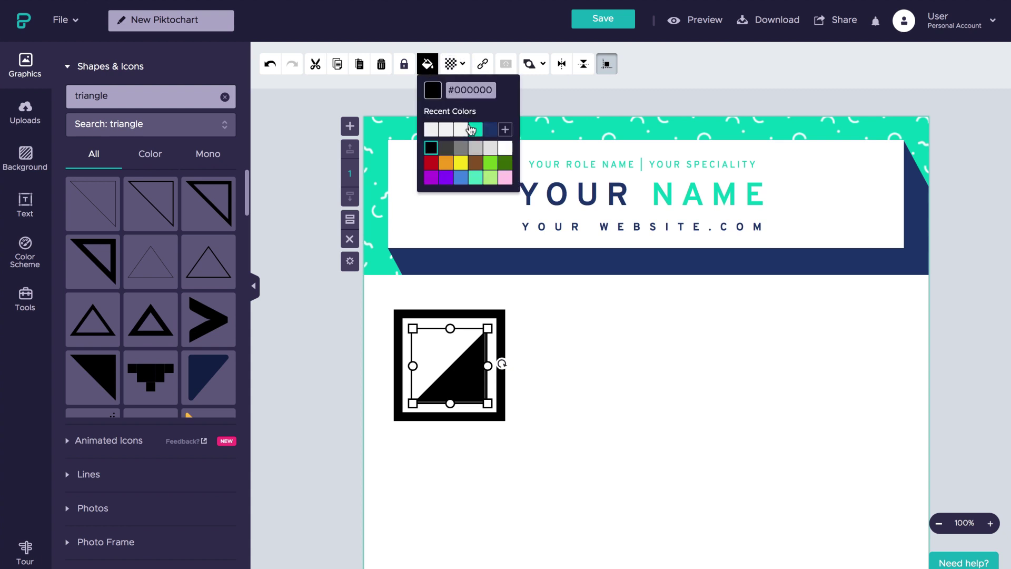
left_click(476, 129)
left_click(501, 319)
left_click(427, 63)
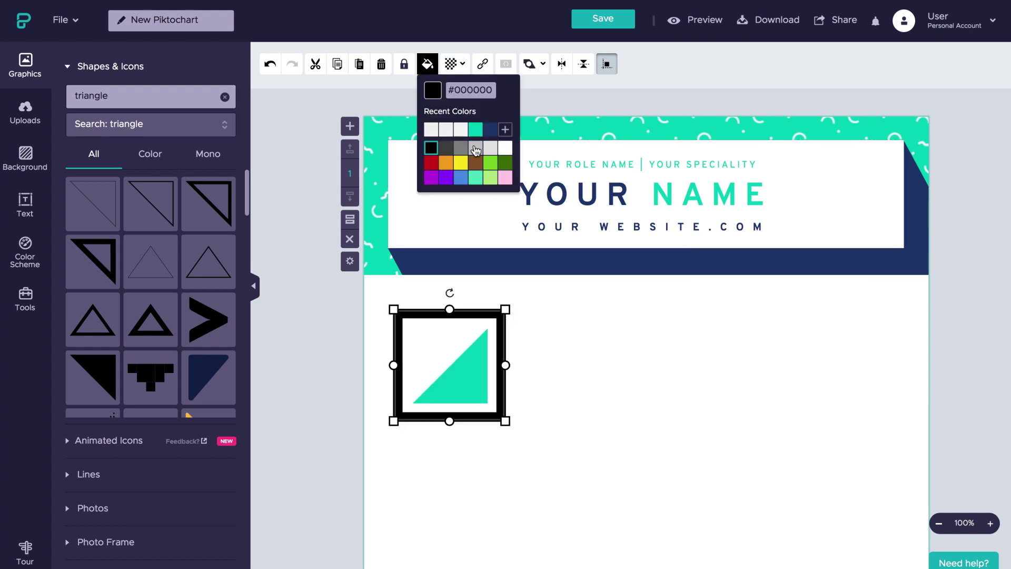
left_click(490, 129)
- Add a navy pencil icon inside the frame, tilted about 45 degrees
left_click(176, 90)
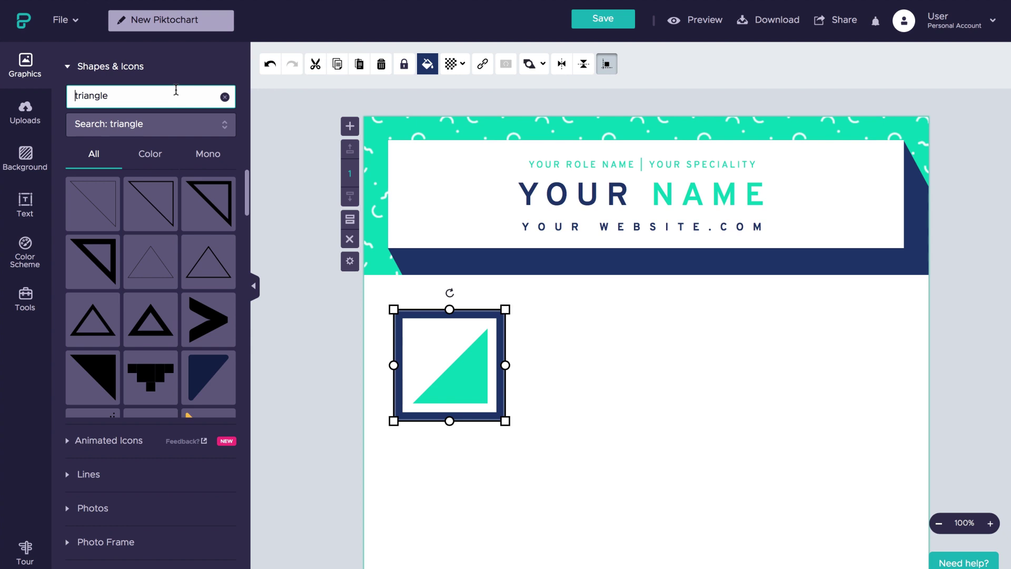
key("ctrl+a")
type("pencil")
key("Return")
left_click_drag(93, 203, 447, 369)
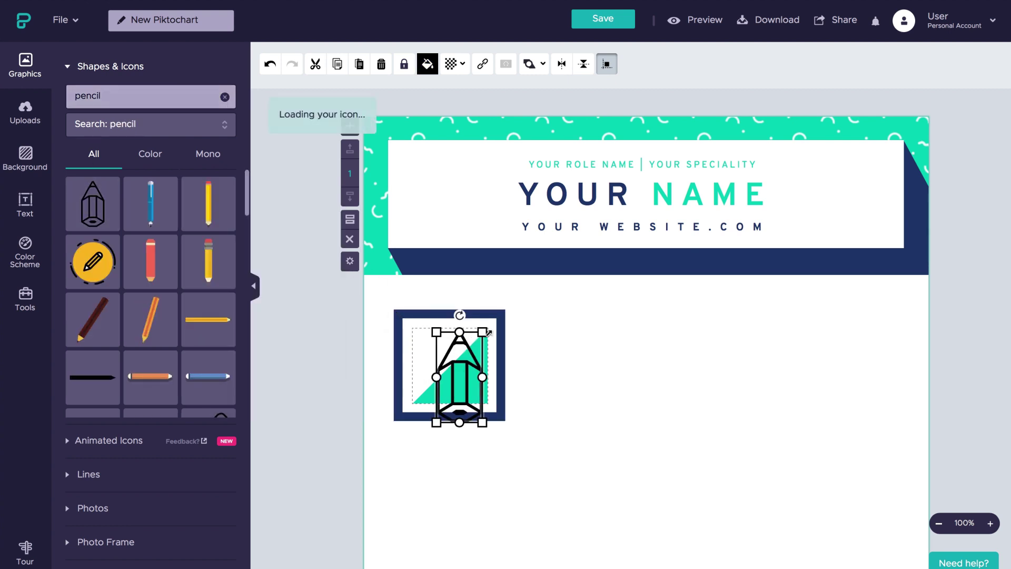
mouse_move(489, 333)
left_mouse_down()
mouse_move(503, 367)
mouse_move(466, 378)
mouse_move(465, 369)
left_mouse_up()
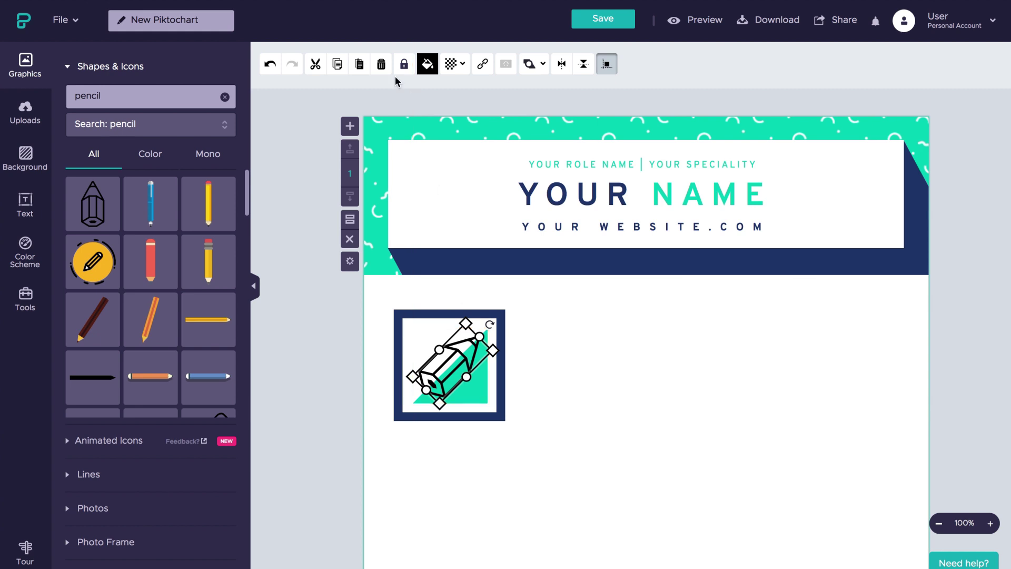
left_click(427, 63)
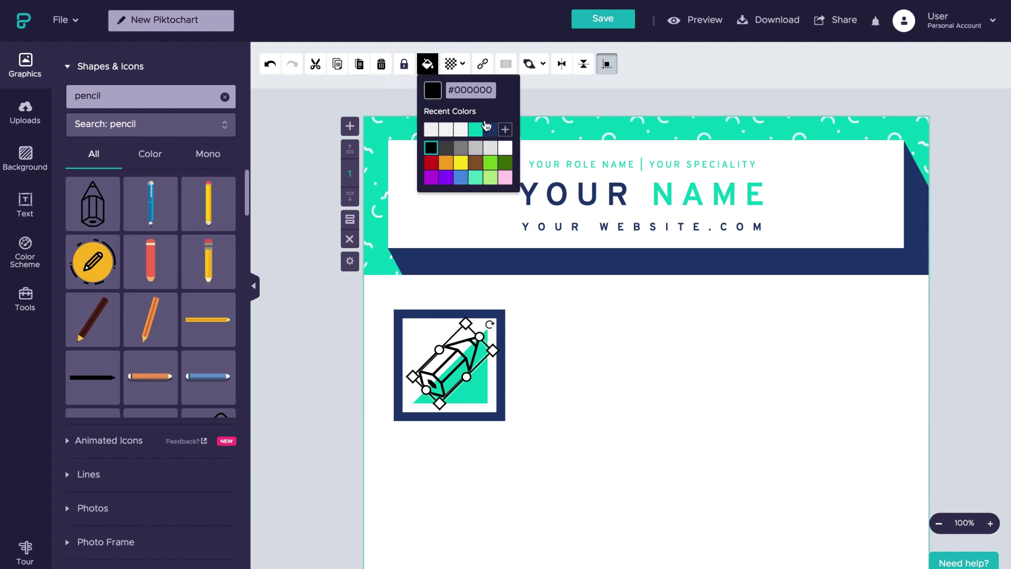
left_click(495, 134)
left_click(529, 323)
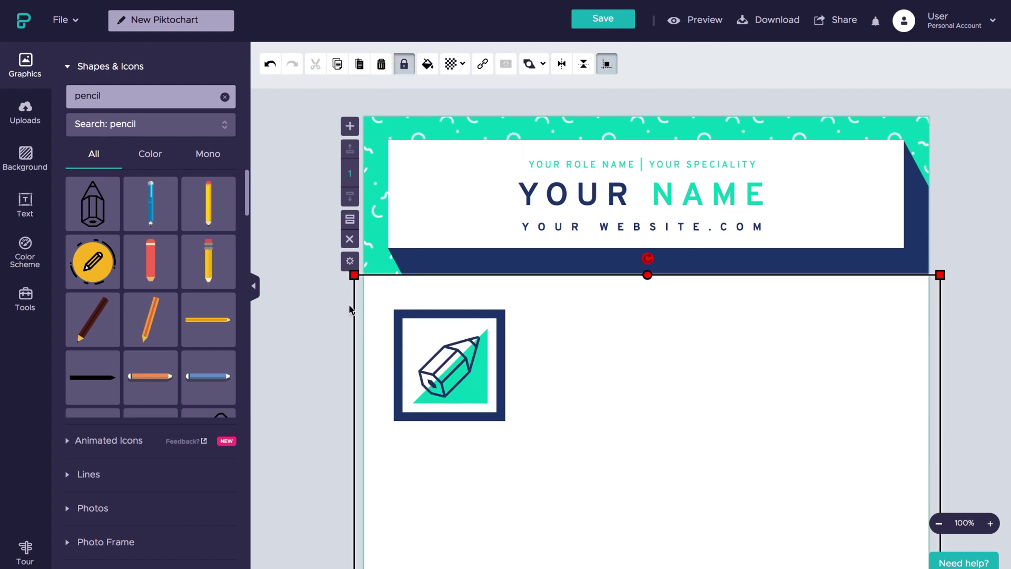
left_click(537, 312)
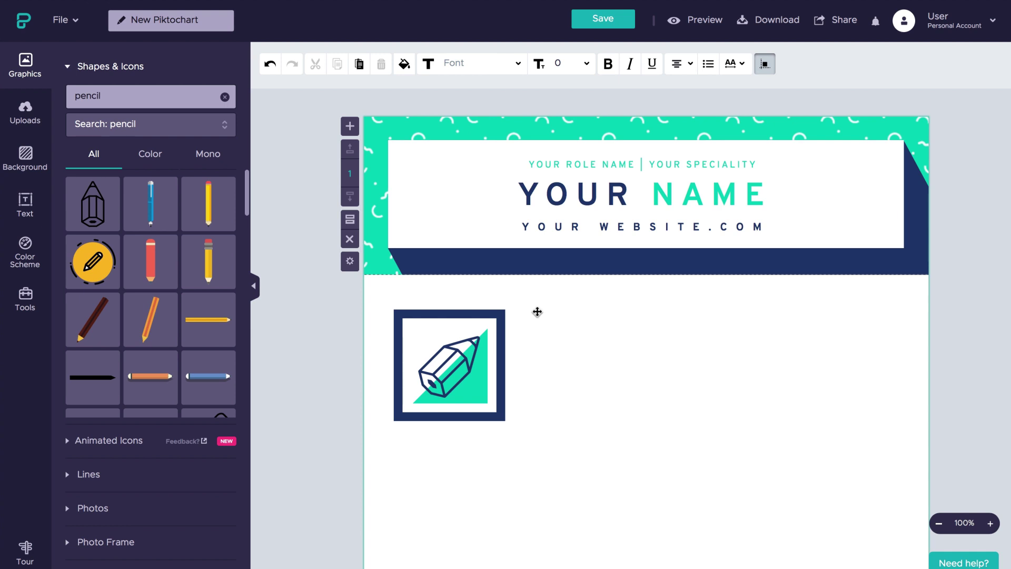
scroll(288, 310, "down", 2)
- Add a right-aligned 'ABOUT ME' subtitle with widened letter spacing
left_click(25, 204)
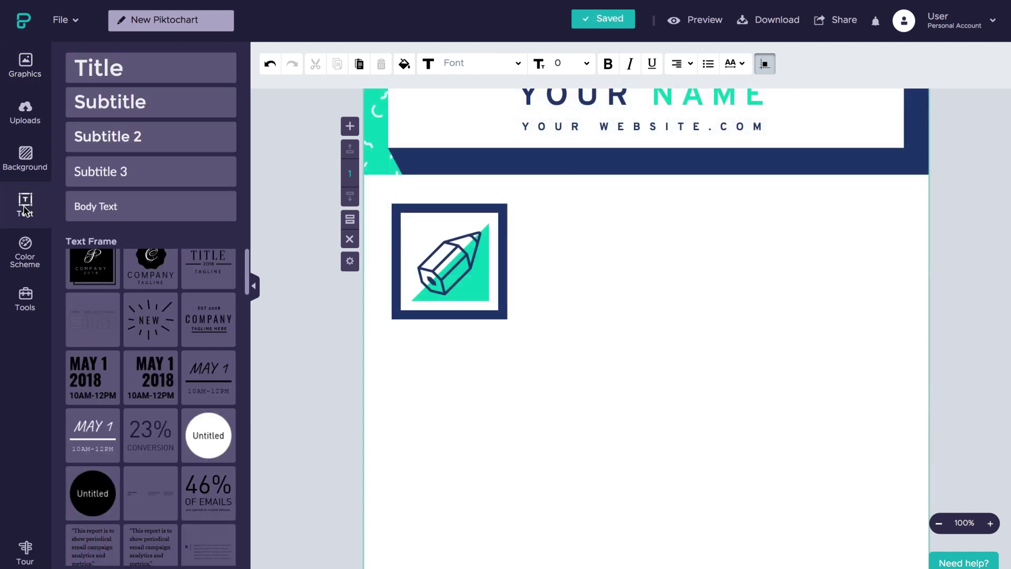
left_click(97, 129)
double_click(648, 316)
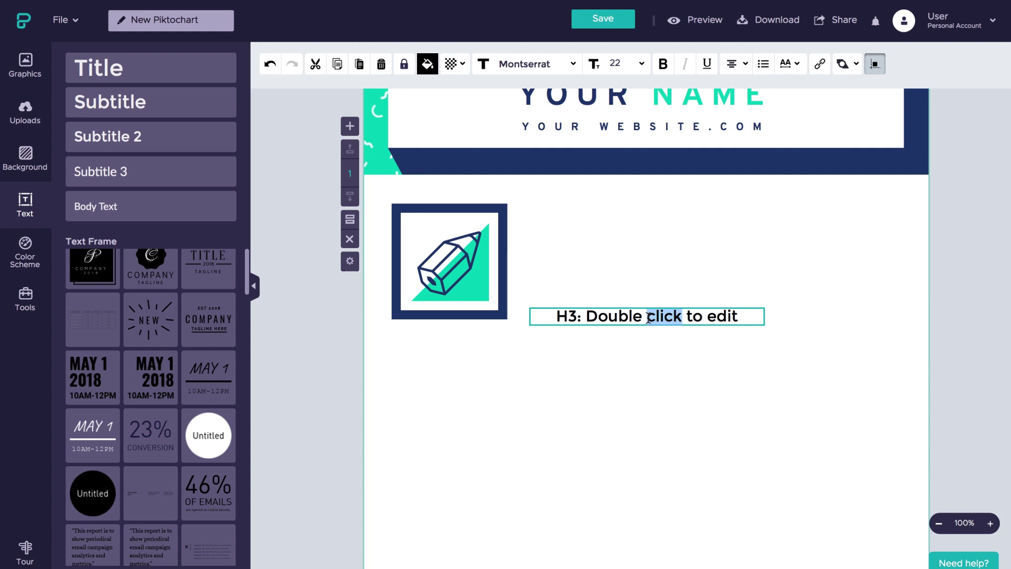
key("ctrl+a")
type("ABOUT ME")
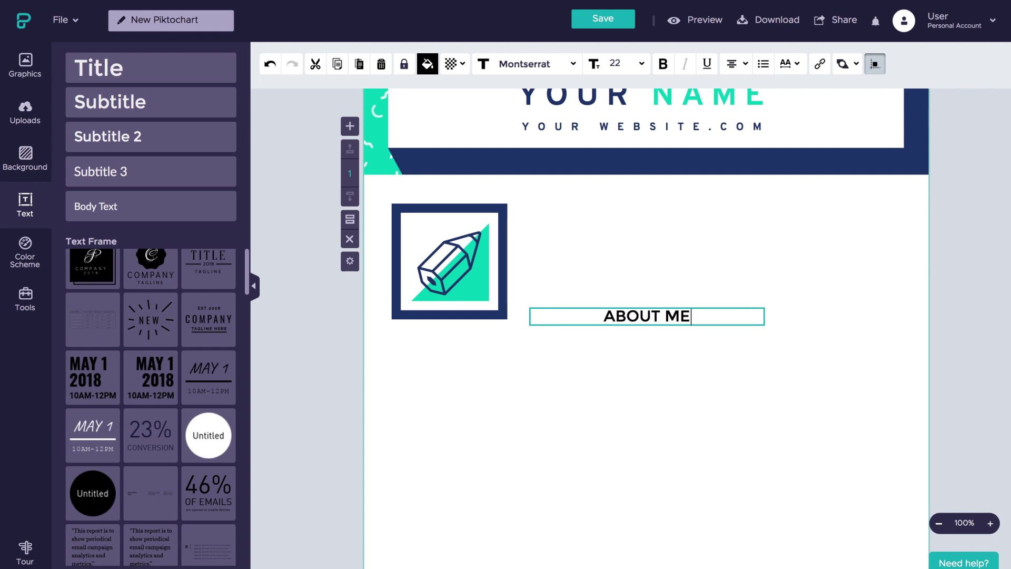
left_click(735, 64)
left_click(741, 85)
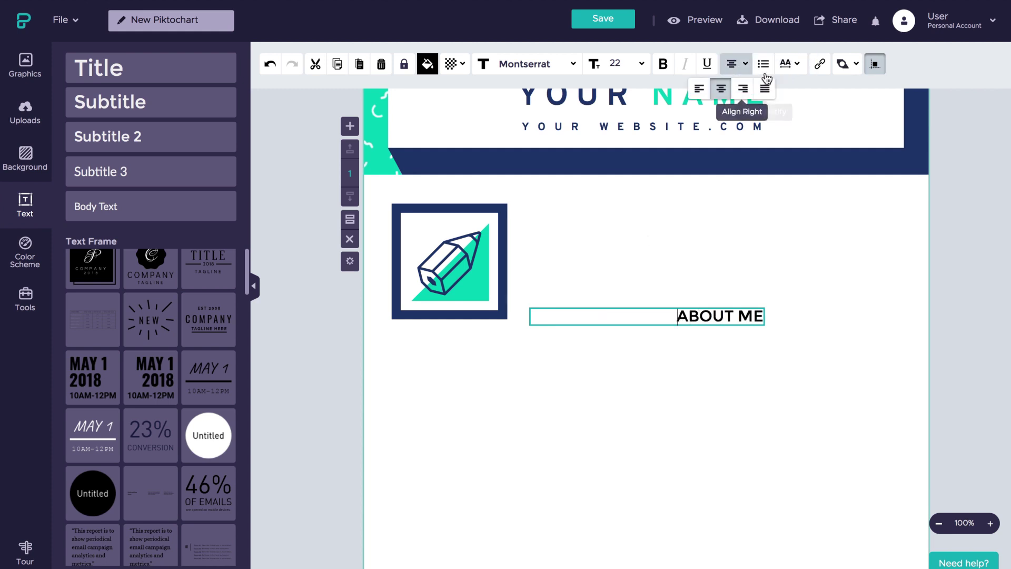
left_click(788, 68)
left_click_drag(783, 97, 788, 100)
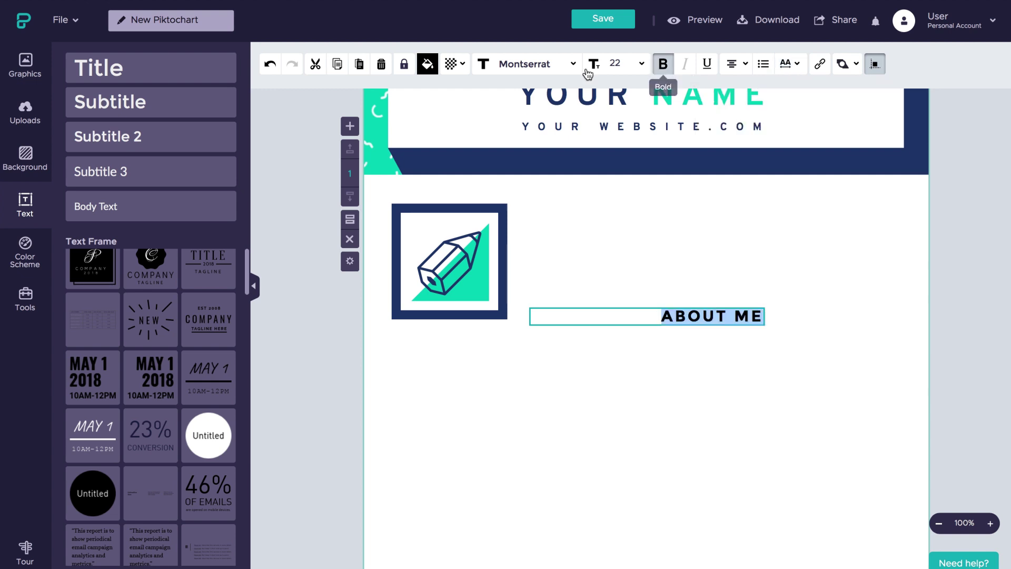
- Style ABOUT ME in teal Overpass size 13 and move it beneath the pencil icon
left_click(519, 64)
left_click(516, 97)
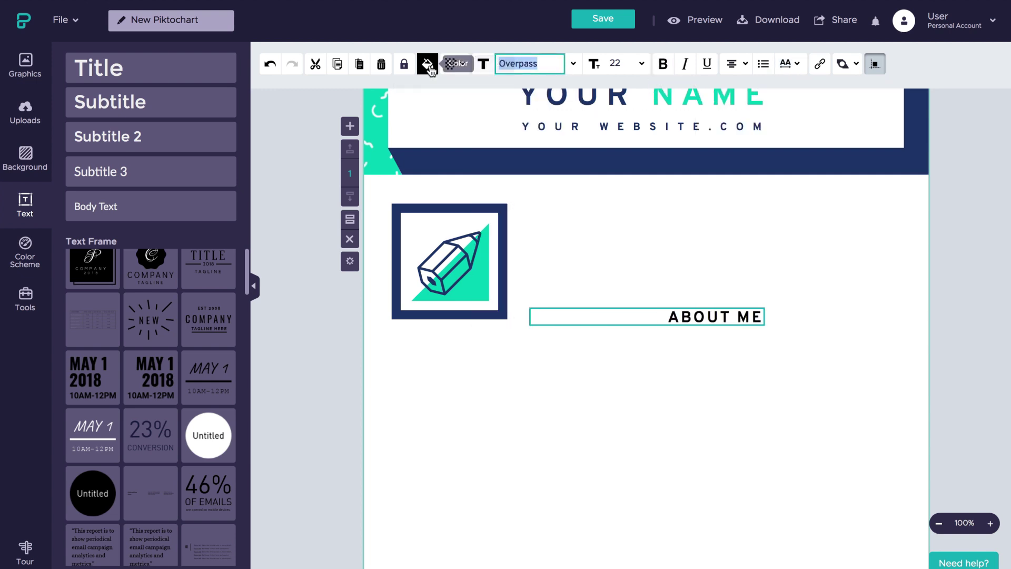
left_click(427, 63)
left_click(476, 129)
left_click(632, 64)
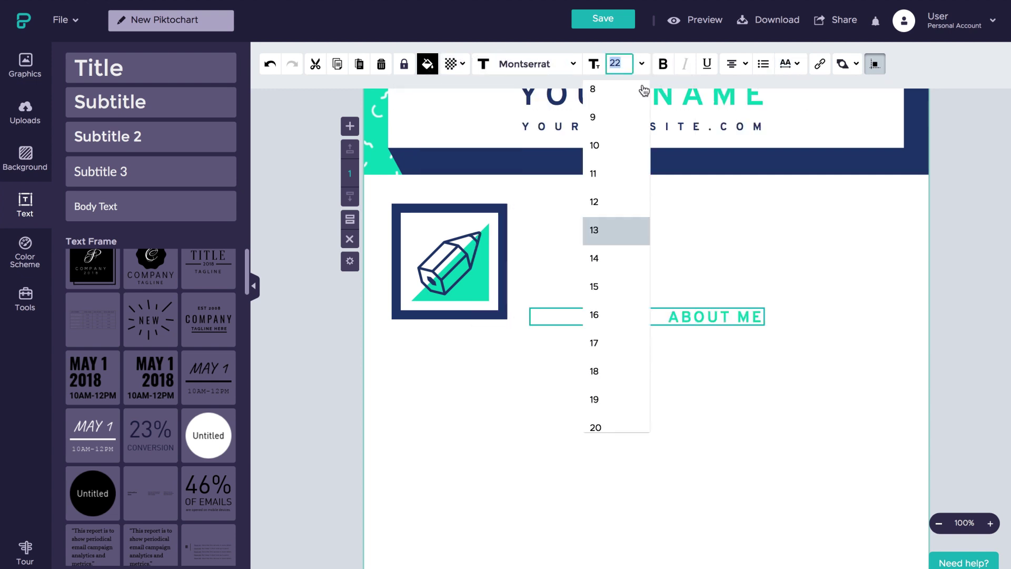
left_click(610, 226)
left_click(524, 316)
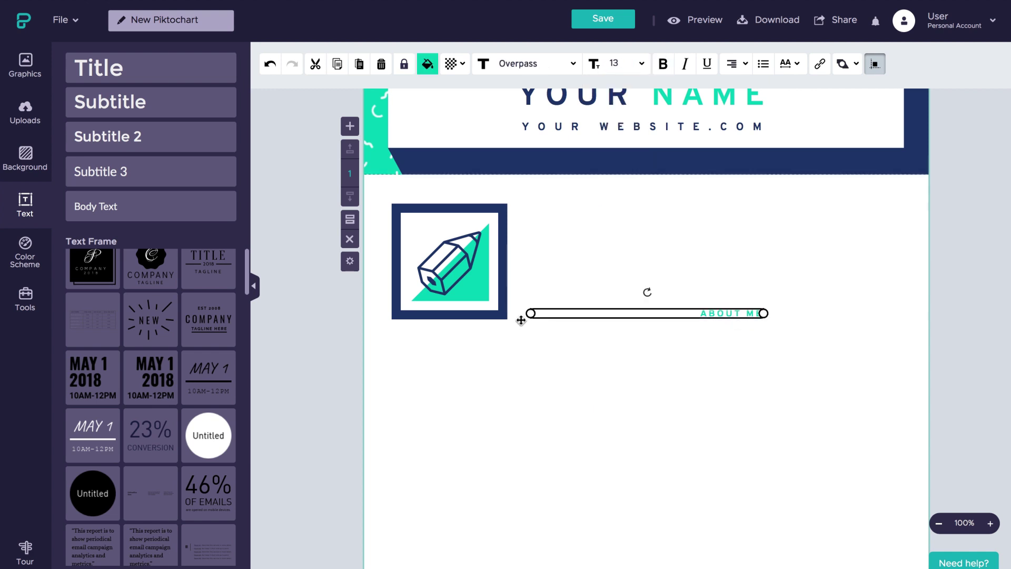
left_click_drag(533, 314, 668, 315)
mouse_move(758, 311)
left_mouse_down()
mouse_move(501, 345)
mouse_move(501, 356)
left_mouse_up()
left_click(551, 359)
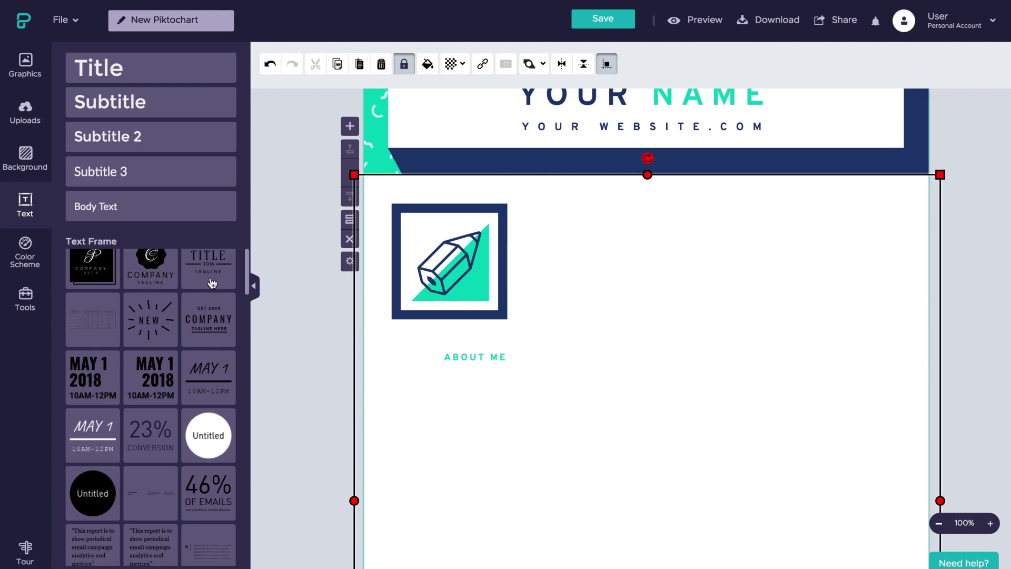
- Add a body text box styled navy, Overpass 13, with 1.4 line height
left_click(131, 205)
left_click(427, 64)
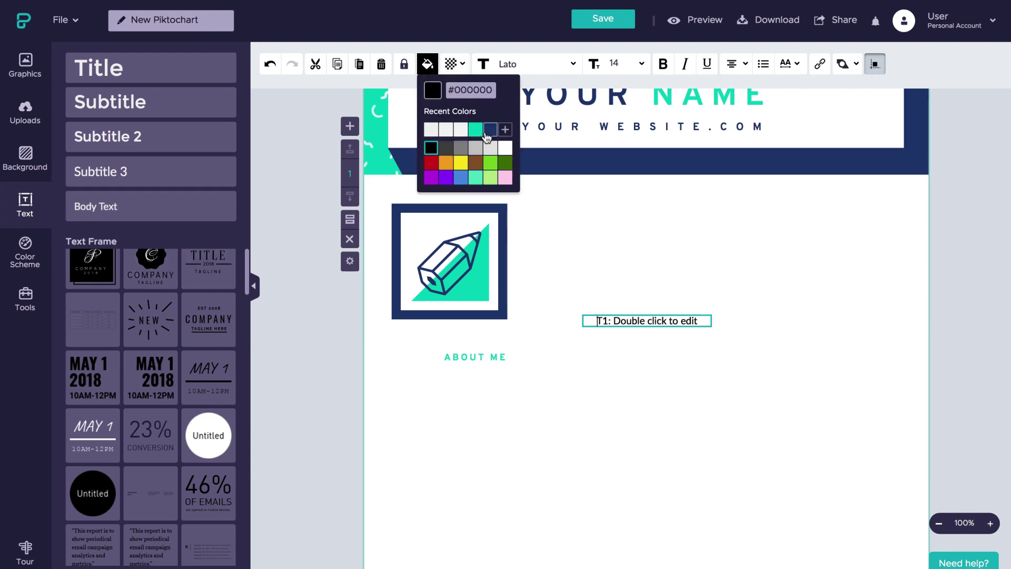
left_click(487, 137)
left_click(537, 64)
left_click(527, 105)
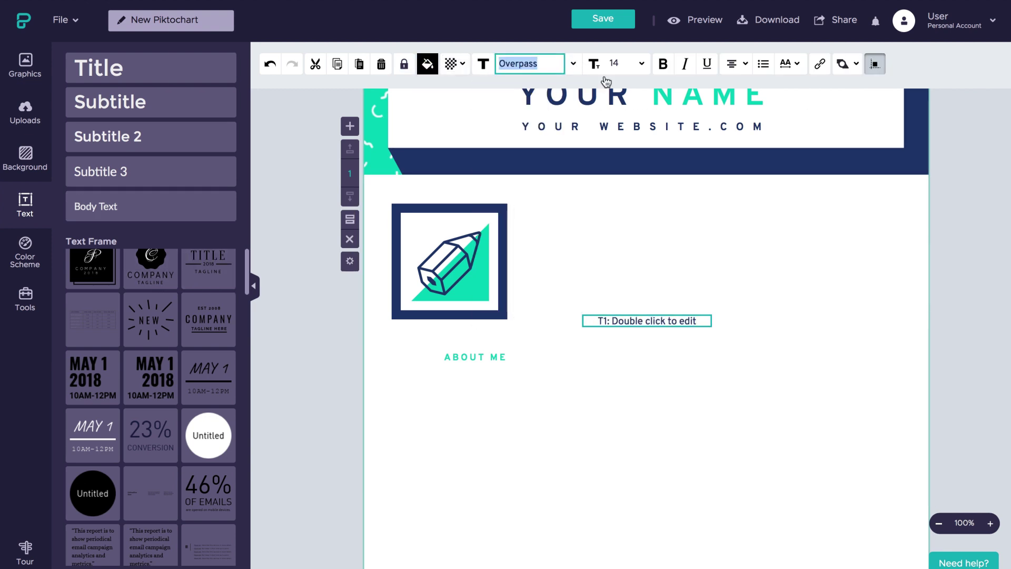
left_click(648, 63)
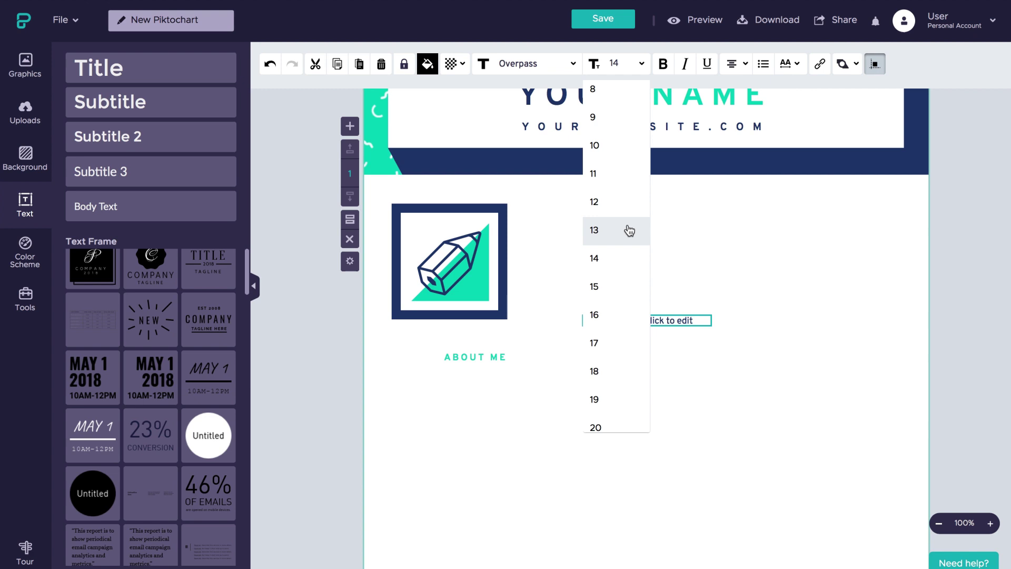
left_click(594, 230)
left_click(790, 64)
left_click_drag(784, 125, 789, 125)
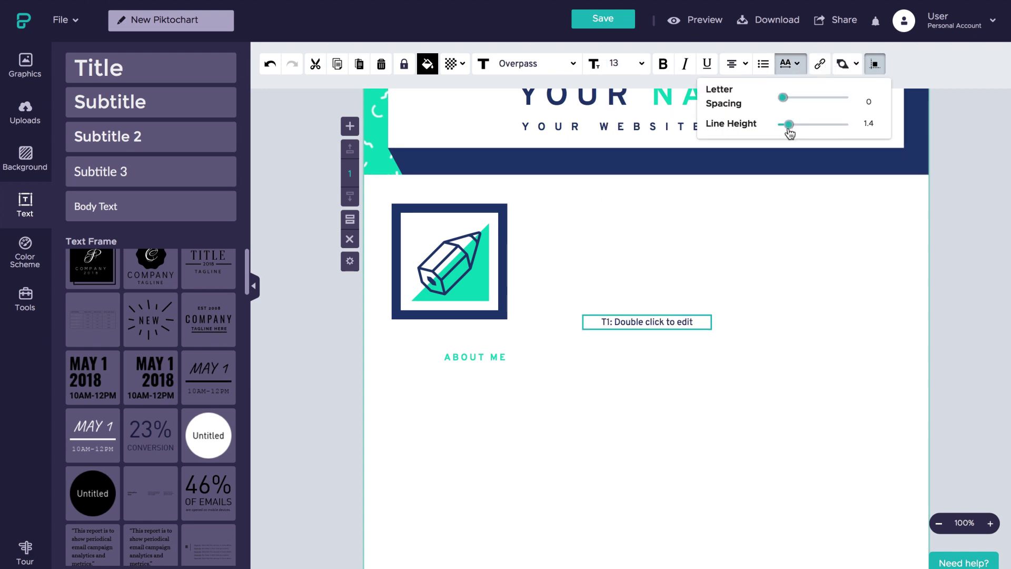
- Paste the summary paragraph into it and fit it narrower beneath the ABOUT ME heading
double_click(647, 322)
type("Here is a space for you to insert a few words about yourself. Think of it as an executive summary of your career, your specialty and skills. Focus on your target audience and personalize it according to every company you apply to.")
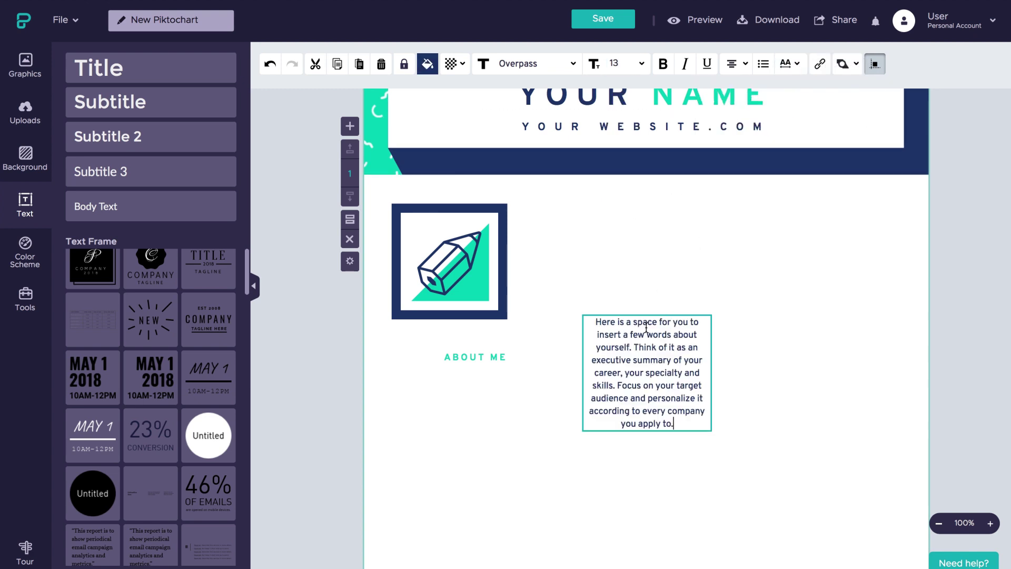
left_click_drag(655, 382, 455, 445)
left_click_drag(381, 436, 393, 436)
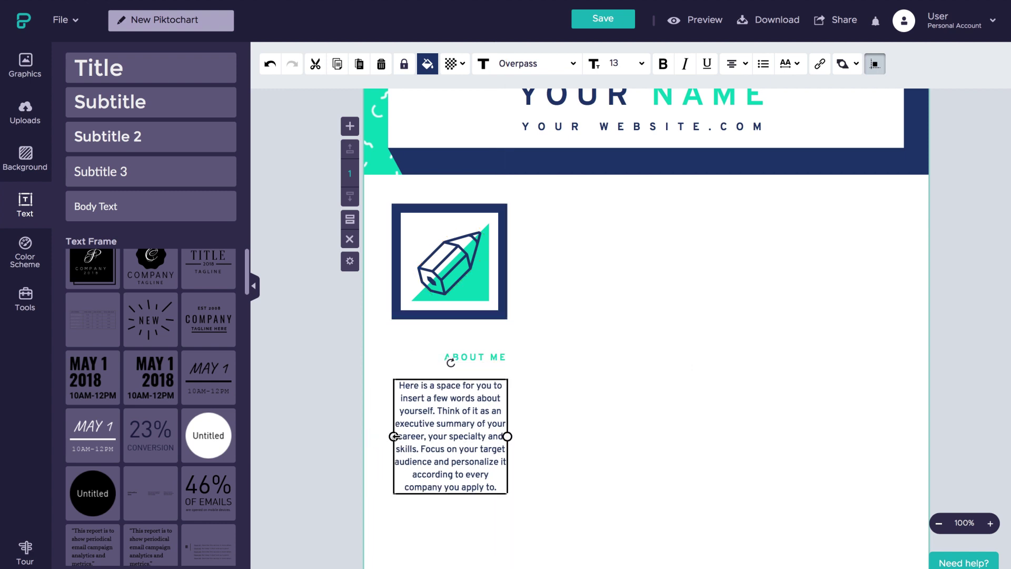
- Right-align the summary, nudge it up, and paste a copy of the ABOUT ME heading
left_click(740, 66)
left_click(740, 65)
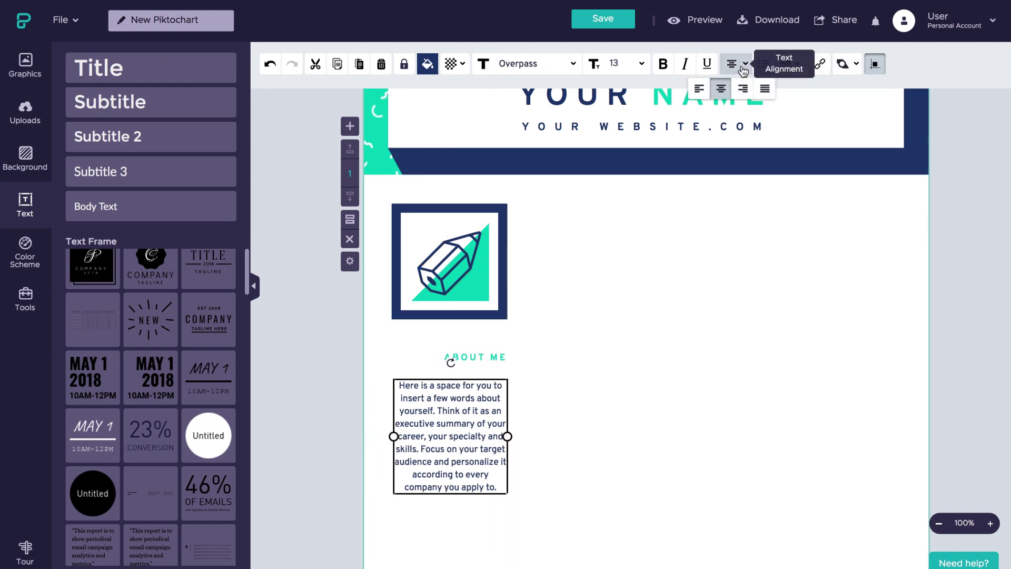
left_click(743, 88)
left_click(560, 450)
left_click_drag(445, 445, 587, 308)
left_click(568, 452)
left_click(359, 64)
- Left-align the copied heading and retype it as EXPERIENCE
left_click(740, 63)
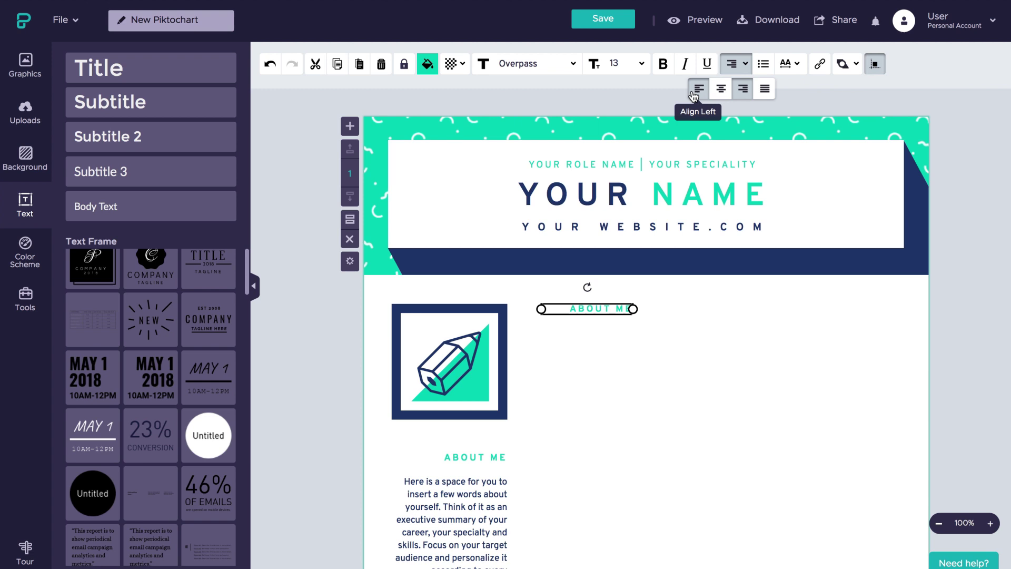
left_click(698, 88)
double_click(571, 309)
type("EXPERIENCE")
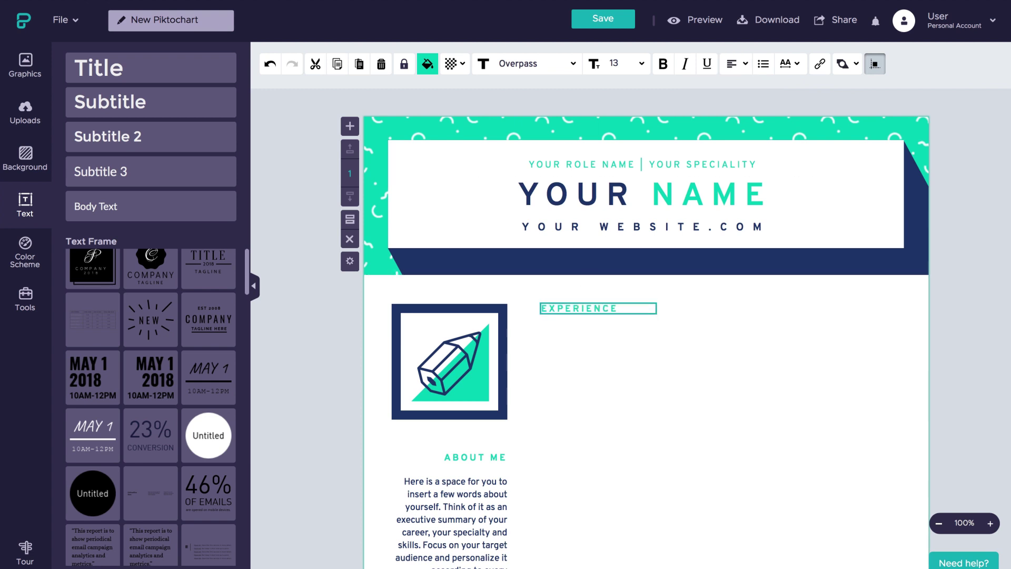
- Add a '2015-' date in Overpass 13 at 50% opacity under EXPERIENCE
left_click(177, 216)
double_click(647, 335)
type("2015-")
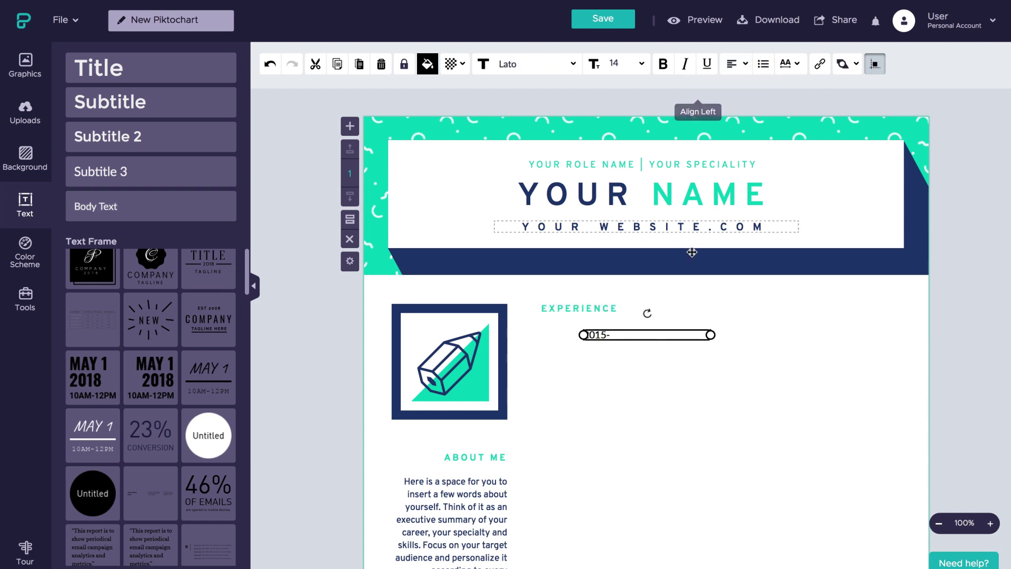
left_click(531, 64)
left_click(495, 94)
left_click(617, 64)
left_click(614, 231)
left_click(428, 64)
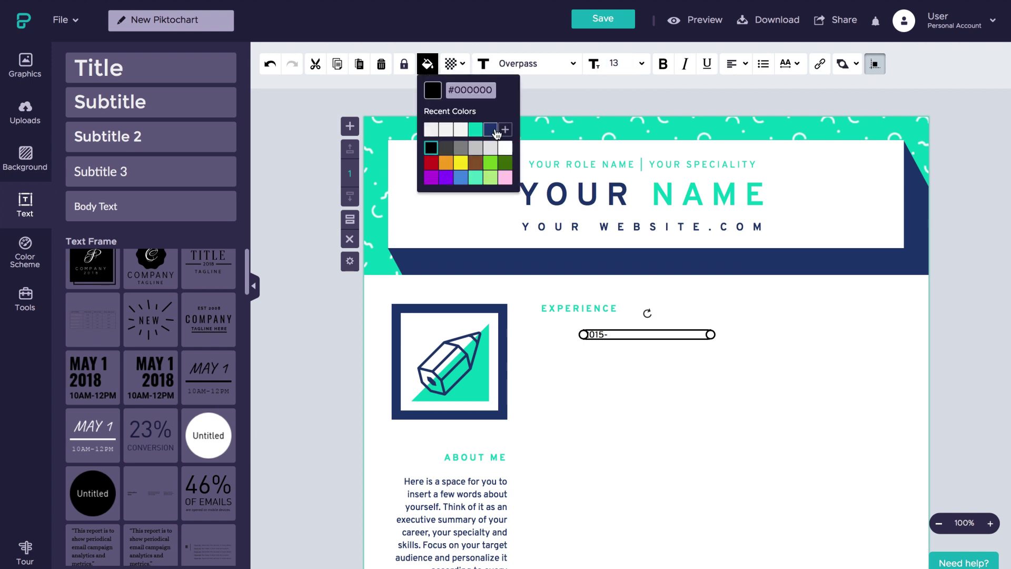
left_click(453, 64)
left_click_drag(469, 94, 447, 95)
left_click_drag(597, 337, 554, 331)
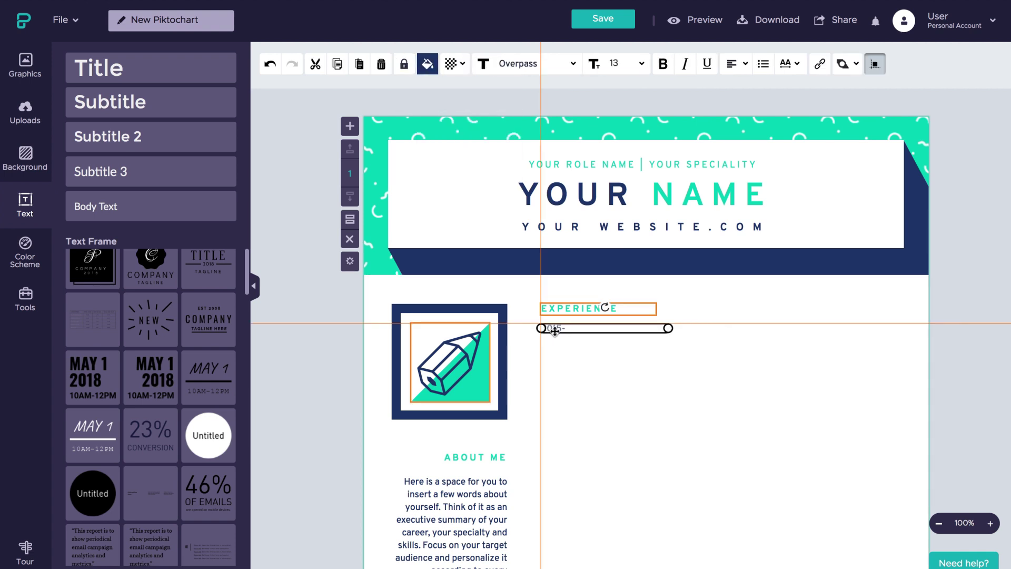
- Add a navy, left-aligned 'SENIOR JAVASCRIPT DEVELOPER' title beside the date, line height 1.3
left_click(96, 206)
double_click(647, 335)
type("SENIOR JAVASCRIPT ")
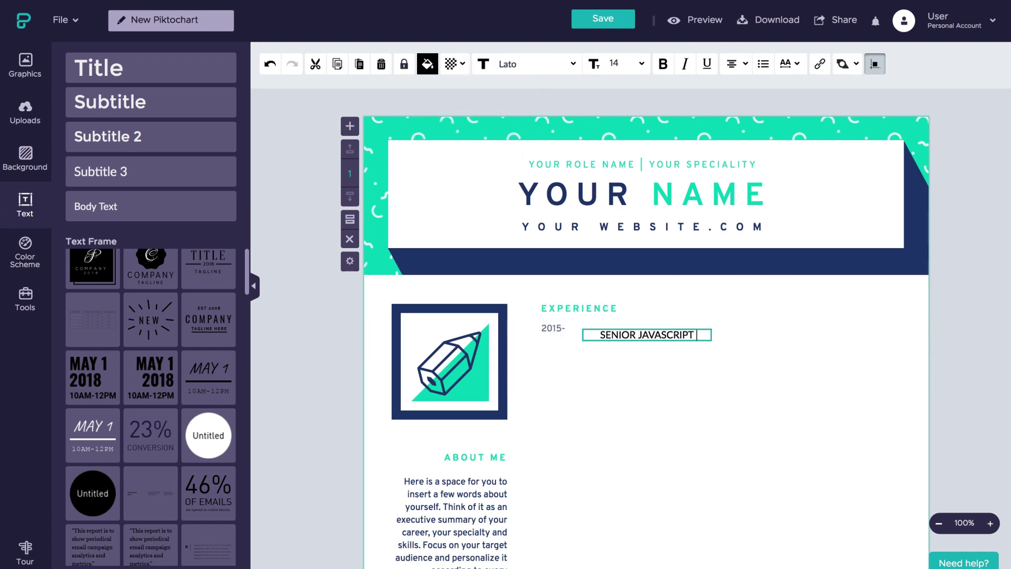
type("DEVELOPER")
key("Escape")
left_click(736, 64)
left_click(695, 85)
left_click_drag(614, 343, 605, 339)
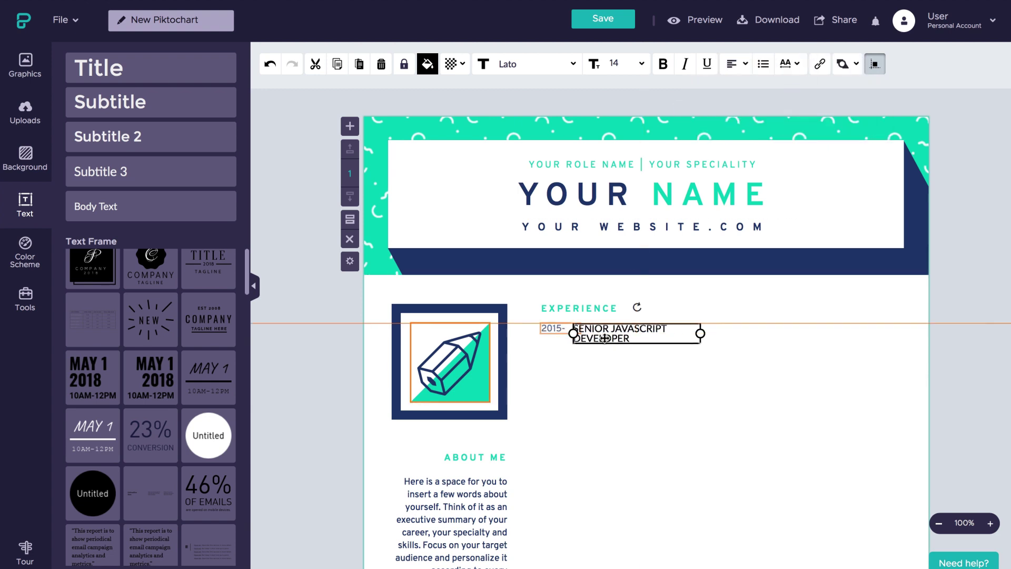
left_click(790, 63)
left_click_drag(783, 125, 789, 126)
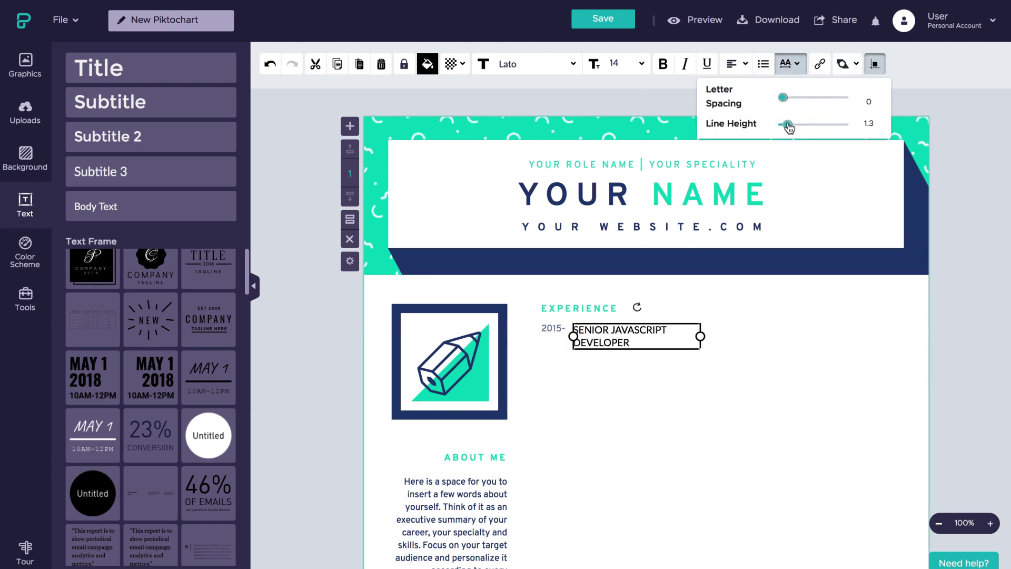
left_click(428, 64)
left_click(424, 122)
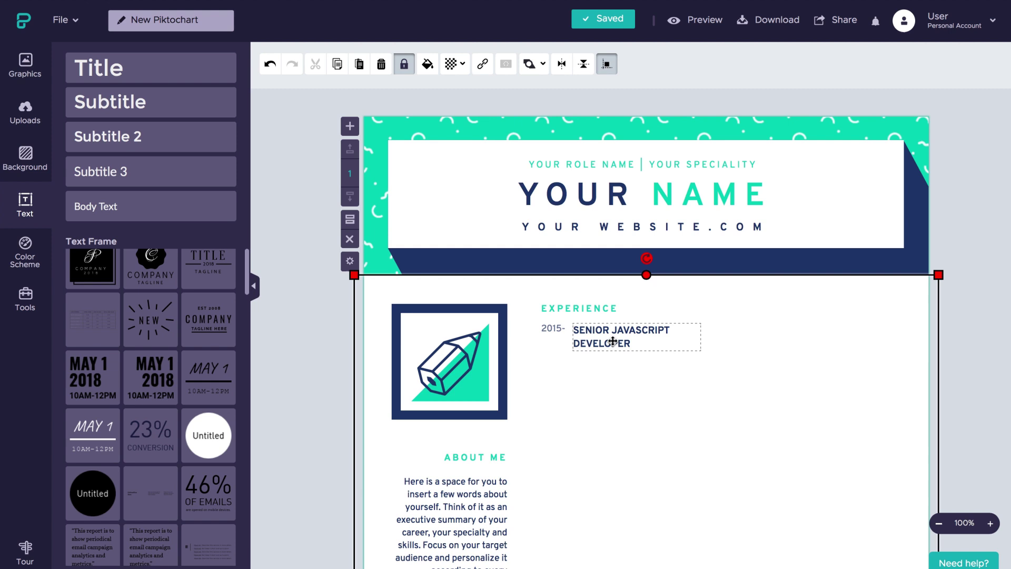
- Copy the About Me paragraph, place it under the job title, and left-align it
left_click(613, 341)
left_click(453, 529)
left_click(453, 530)
left_click(337, 64)
left_click(359, 64)
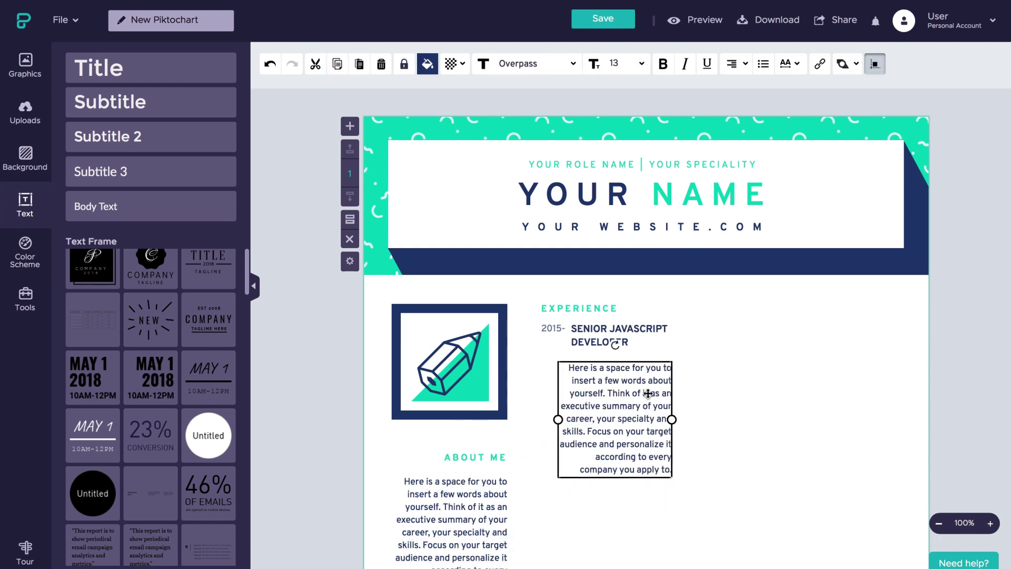
left_click_drag(647, 392, 660, 386)
left_click(737, 63)
left_click(735, 85)
- Replace its text with the achievements description, headed by a bold Company Name line
double_click(585, 369)
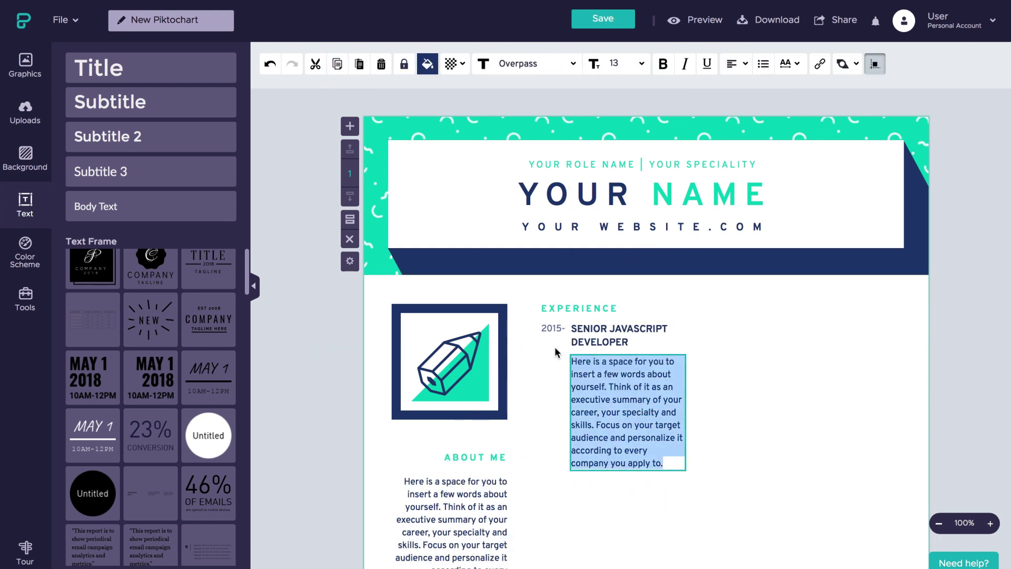
type("Add a short description about your achievements, milestones reached and main responsibilities.")
key("Return")
key("Up")
type("Compan")
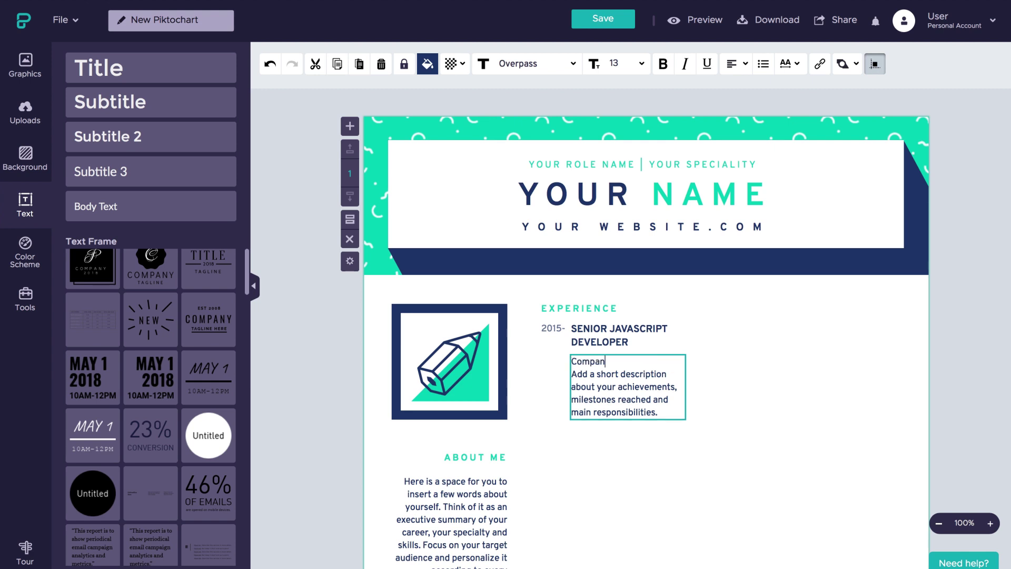
key("shift+Home")
key("ctrl+b")
key("Escape")
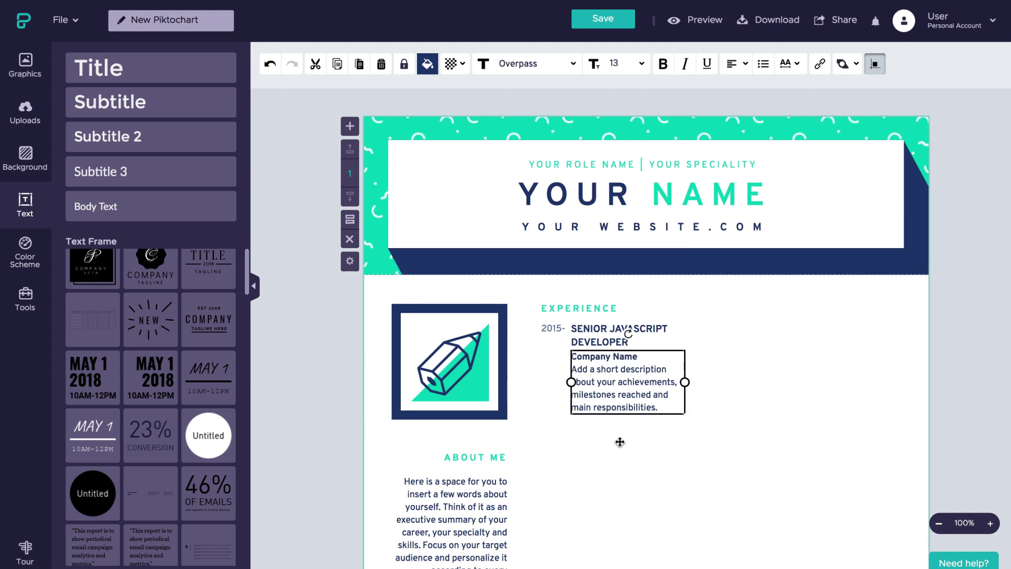
left_click_drag(685, 383, 718, 383)
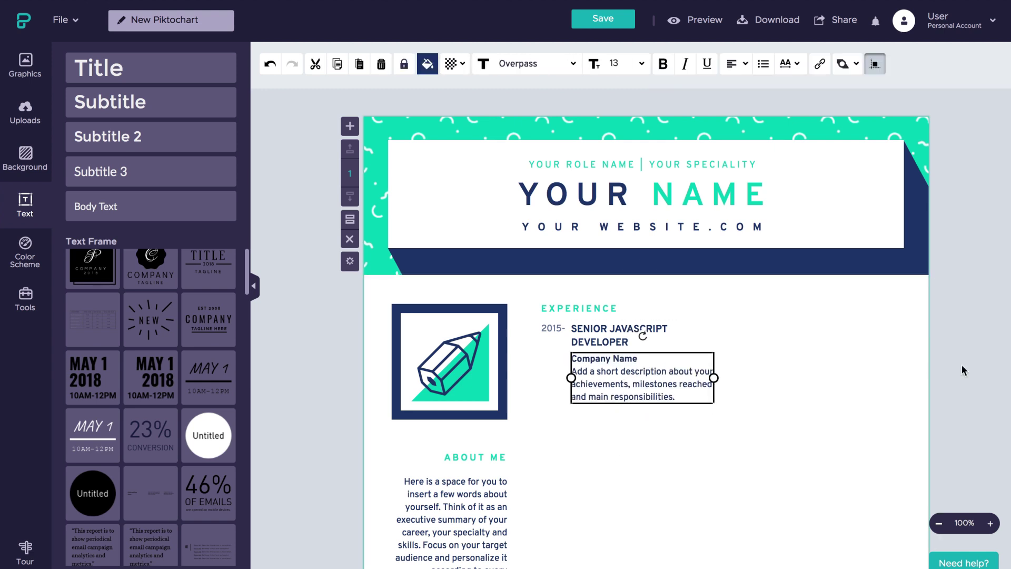
- Duplicate the experience entry below the original and retitle it ANOTHER POSITION
scroll(962, 364, "down", 2)
left_click(538, 213)
left_click(360, 63)
left_click_drag(629, 271, 629, 370)
double_click(606, 319)
type("ANOTHER")
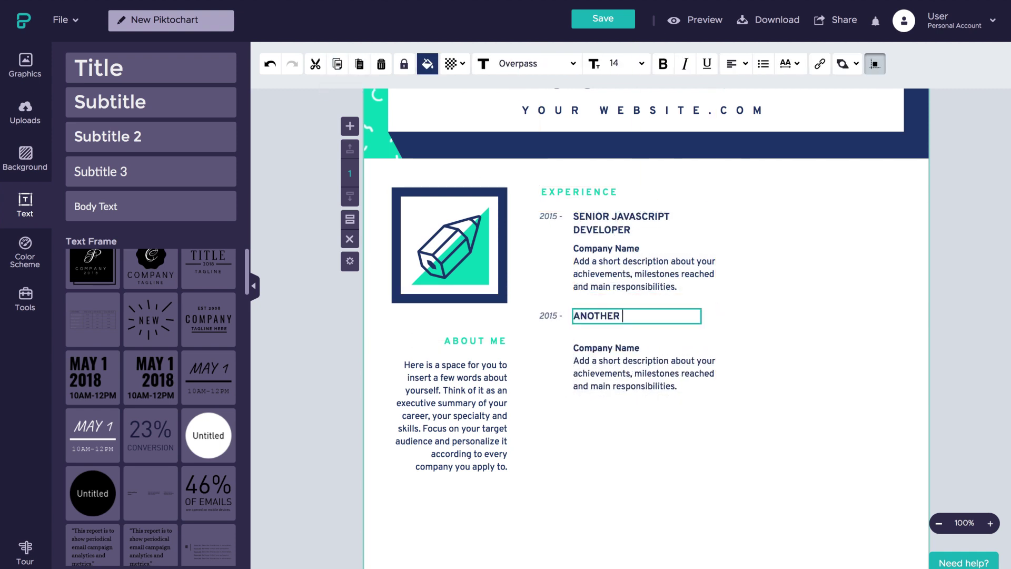
left_click_drag(600, 356, 647, 317)
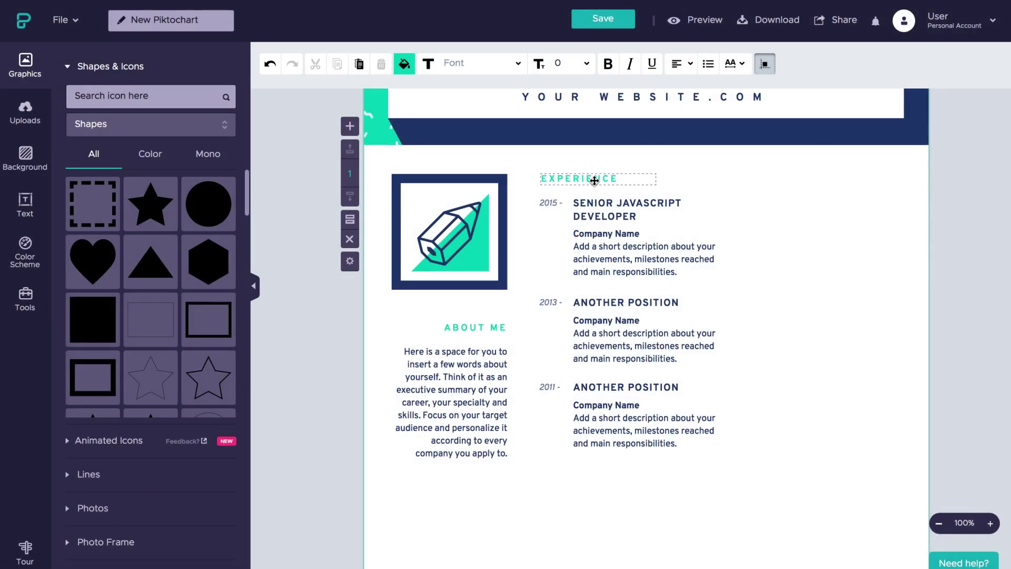
- Duplicate the EXPERIENCE heading to its right and rename it SKILLS
left_click(600, 184)
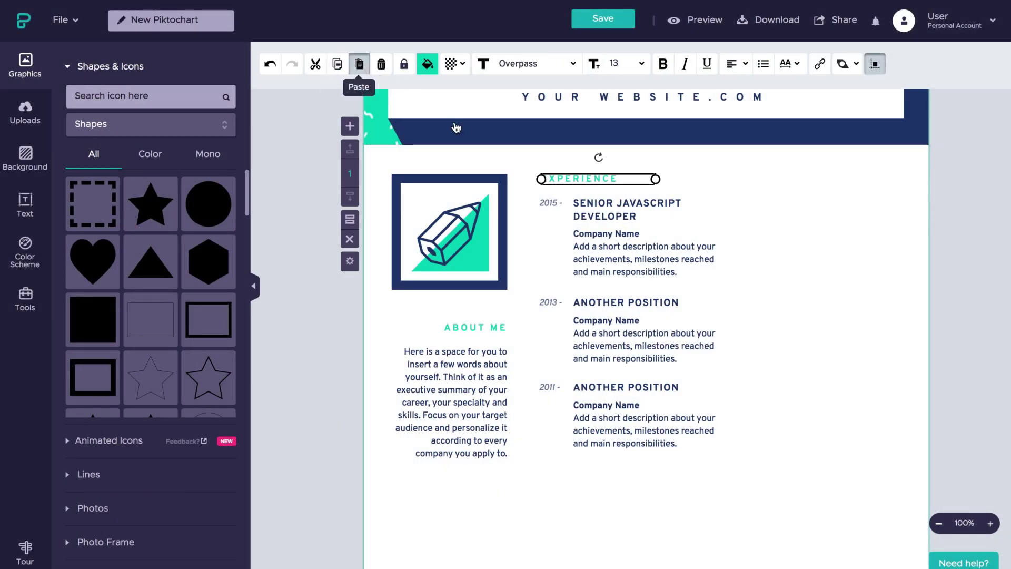
left_click_drag(583, 179, 780, 178)
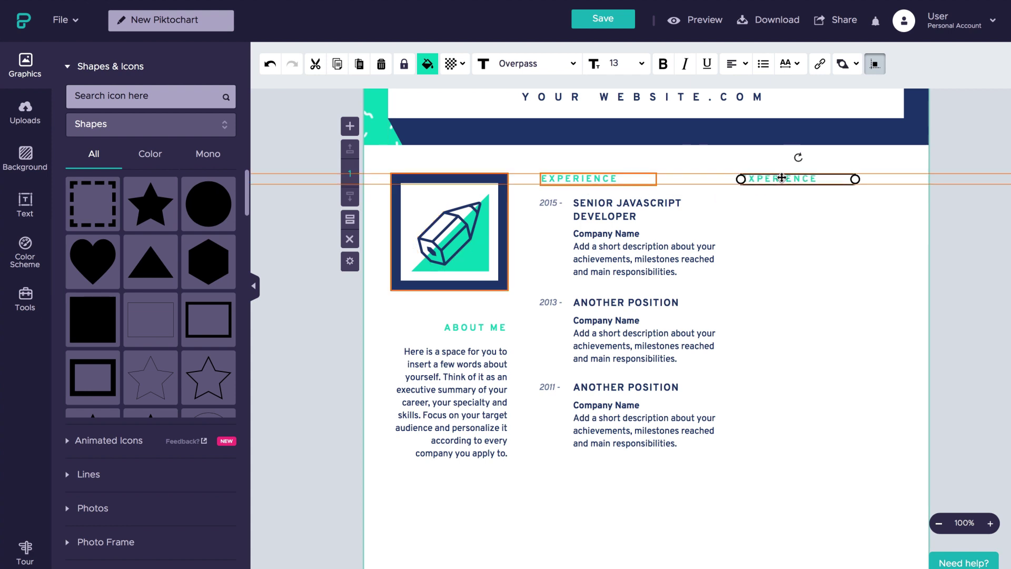
double_click(793, 179)
type("SKILLS")
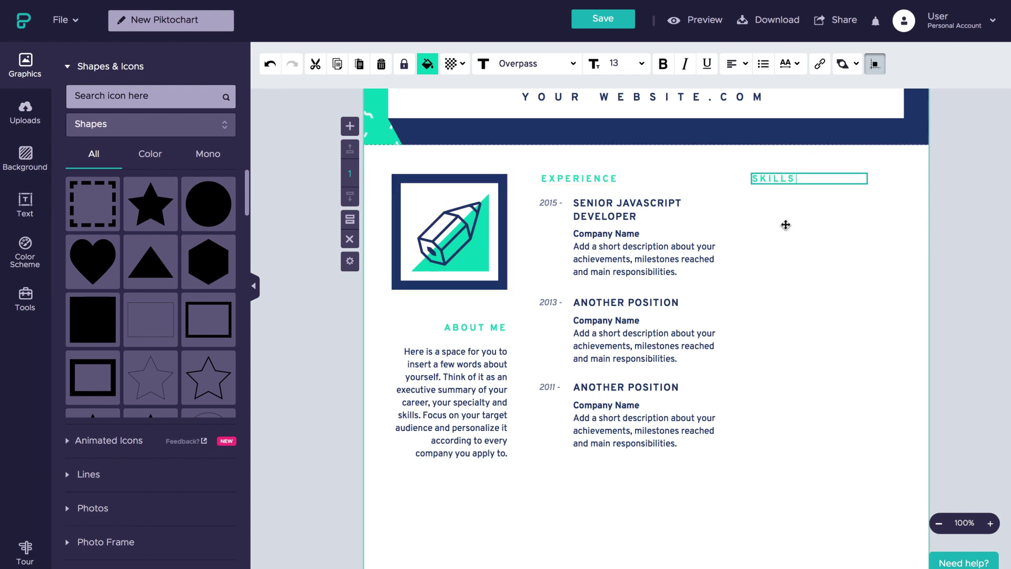
key("Escape")
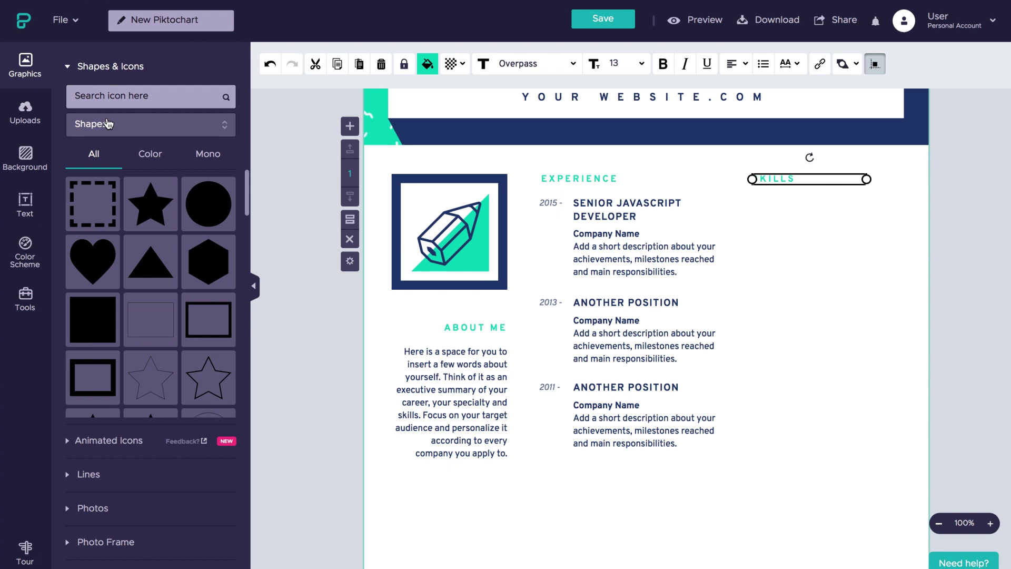
- Add a subtitle text under SKILLS in bold Overpass 13, coloured #203B72
left_click(25, 210)
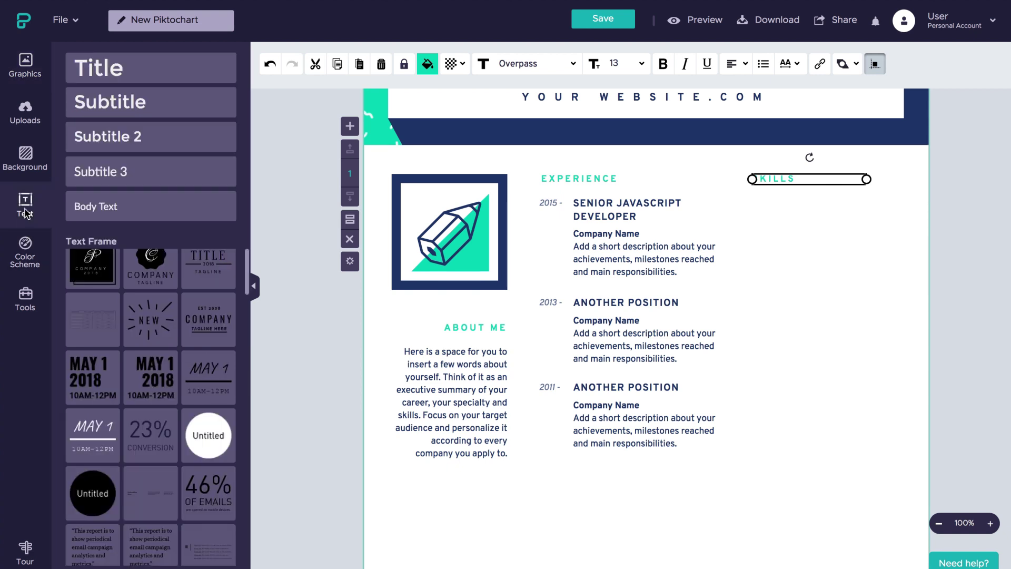
left_click(119, 140)
left_click_drag(717, 322, 879, 211)
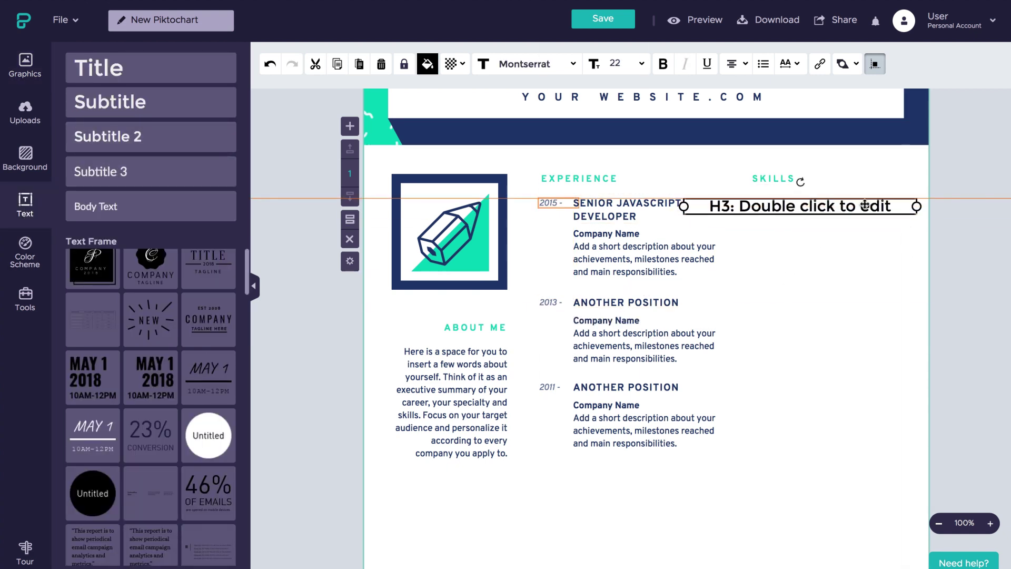
left_click(521, 64)
left_click(515, 96)
left_click(629, 65)
type("12")
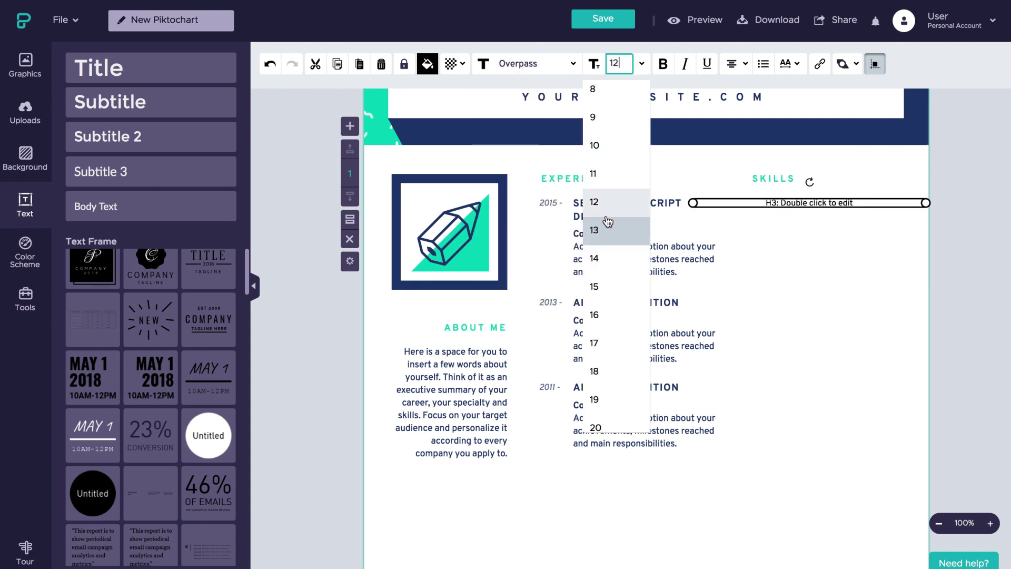
left_click(608, 230)
left_click(790, 64)
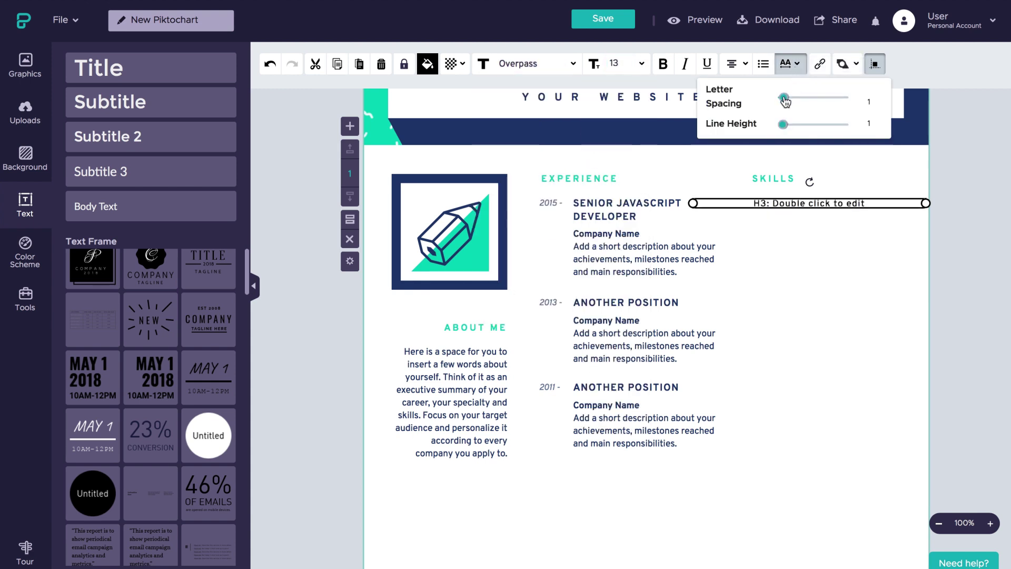
left_click(789, 64)
left_click(663, 64)
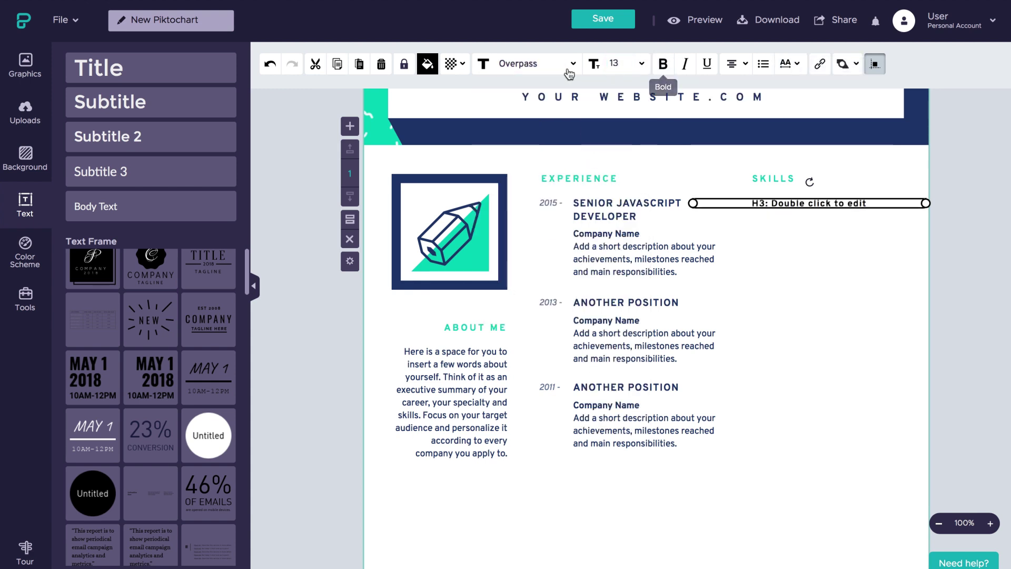
left_click(428, 65)
left_click(490, 130)
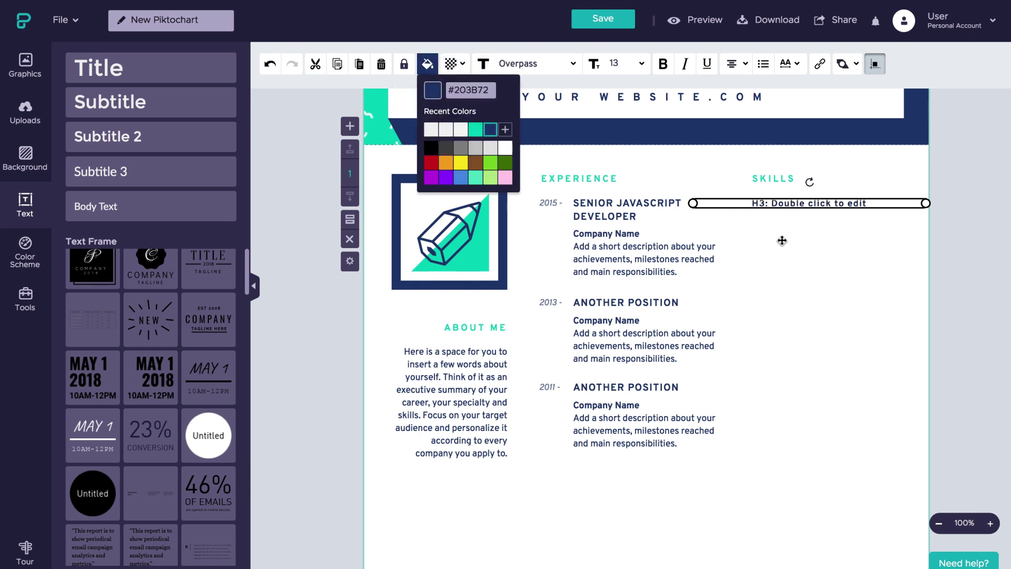
- Change its text to 'SERVICE/SKILL #1', left-align it, and narrow the box
double_click(803, 206)
type("SERVICE/SKILL #1")
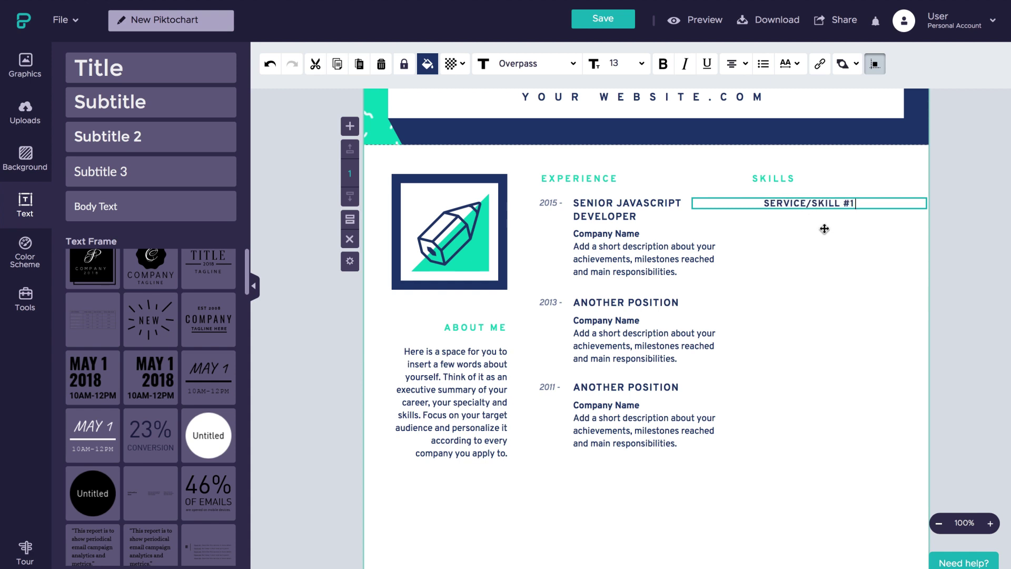
key("Escape")
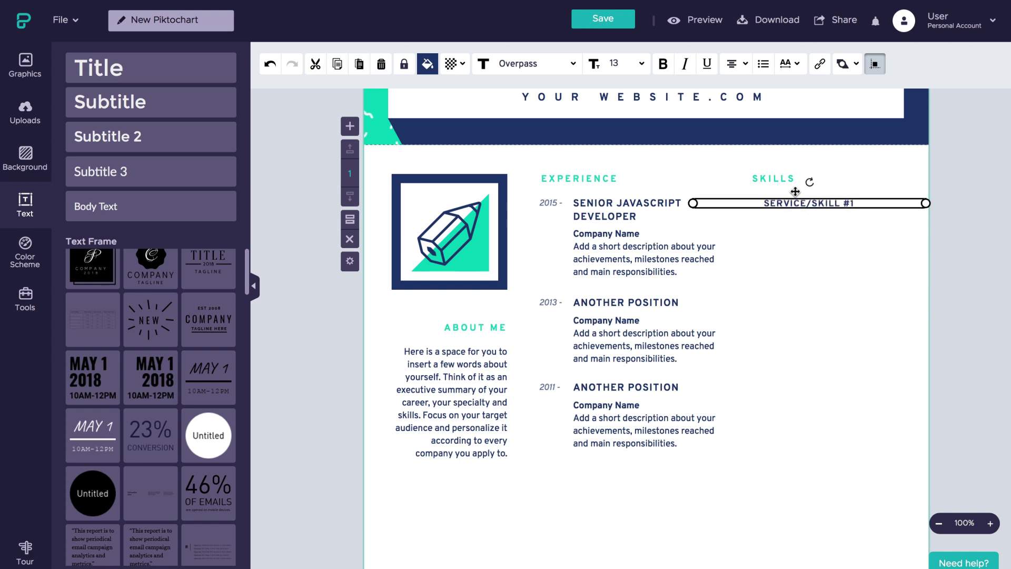
left_click(736, 64)
left_click(698, 85)
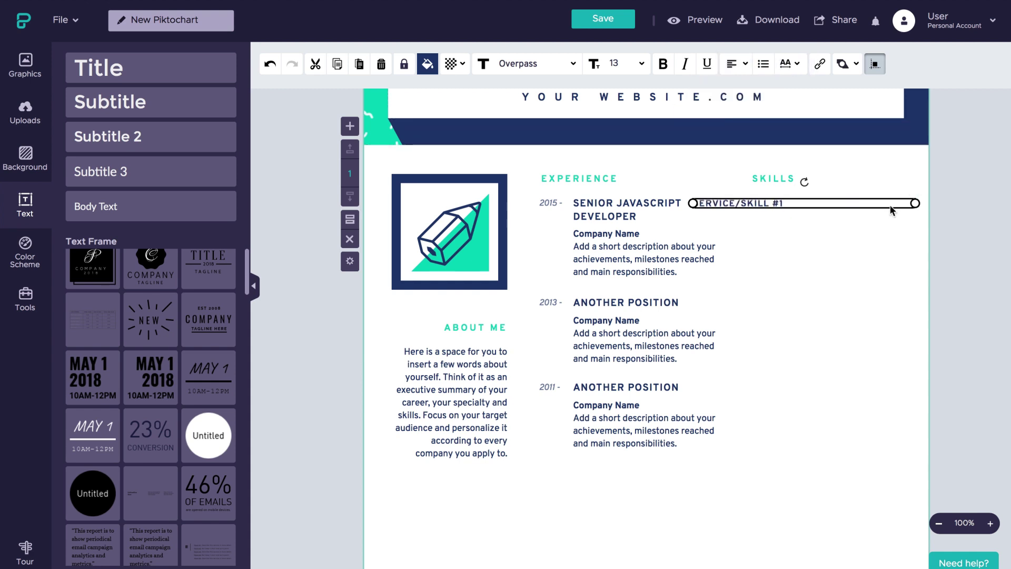
left_click_drag(915, 203, 883, 202)
left_click(793, 180)
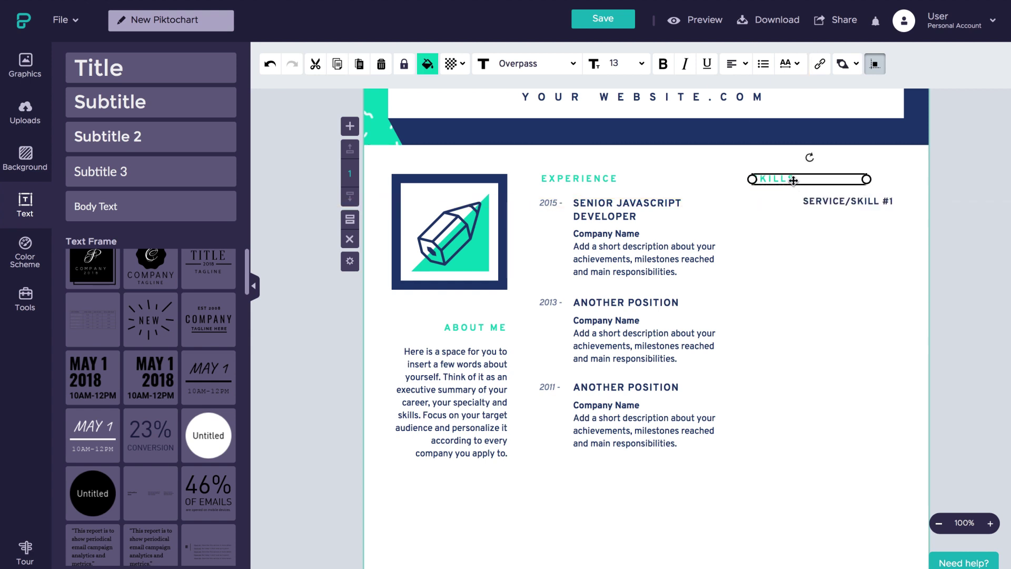
left_click(864, 200, "shift")
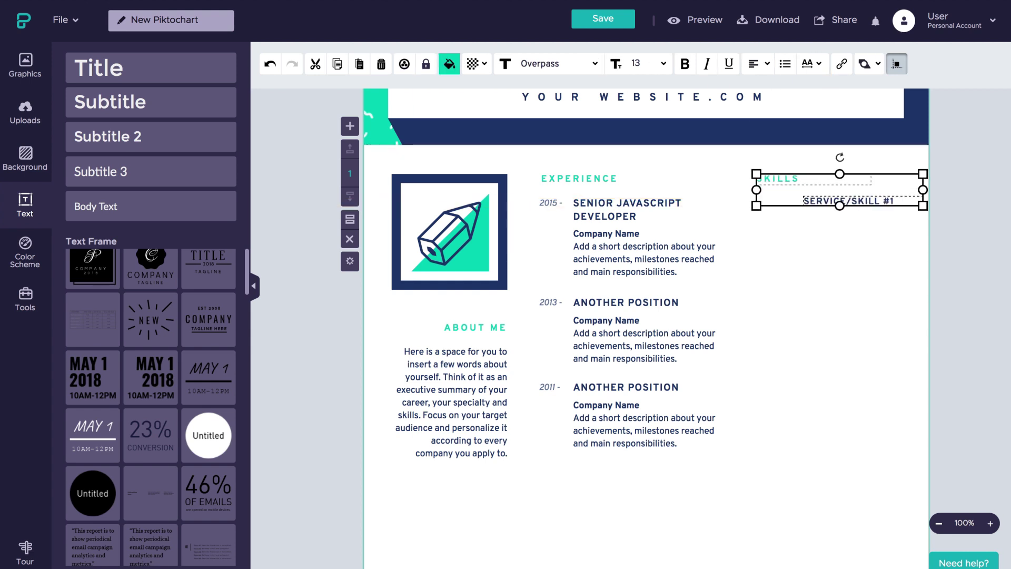
left_click(868, 254)
left_click(870, 206)
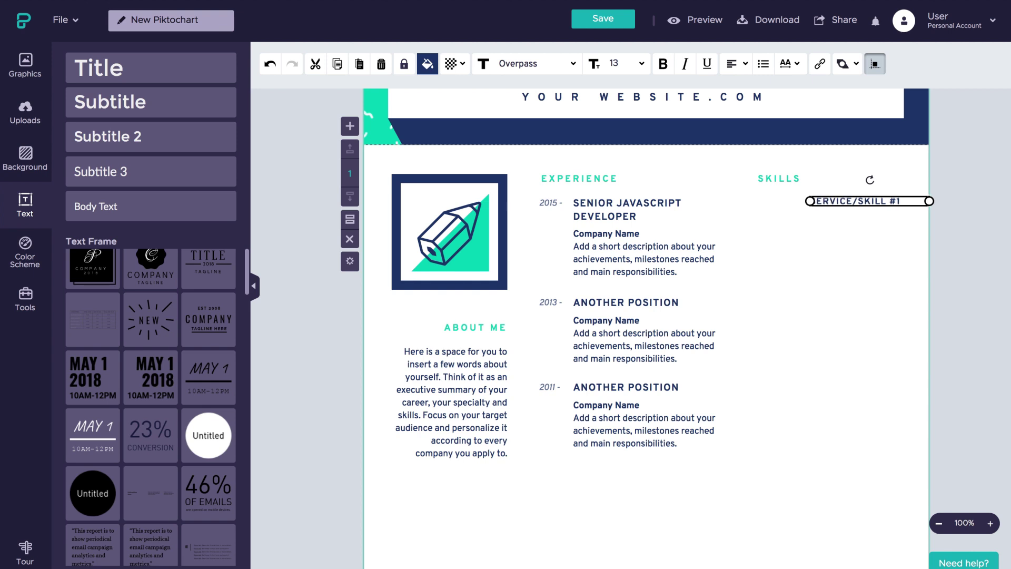
left_click_drag(924, 208, 918, 207)
- Place a small navy circle dot under SERVICE/SKILL #1
left_click(875, 232)
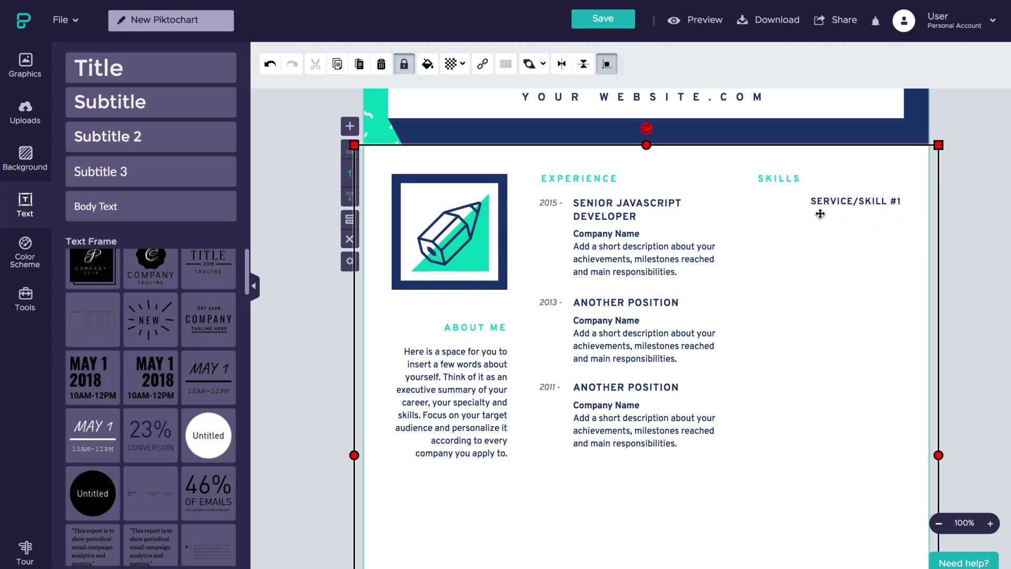
left_click(832, 203)
left_click(829, 249)
left_click(28, 66)
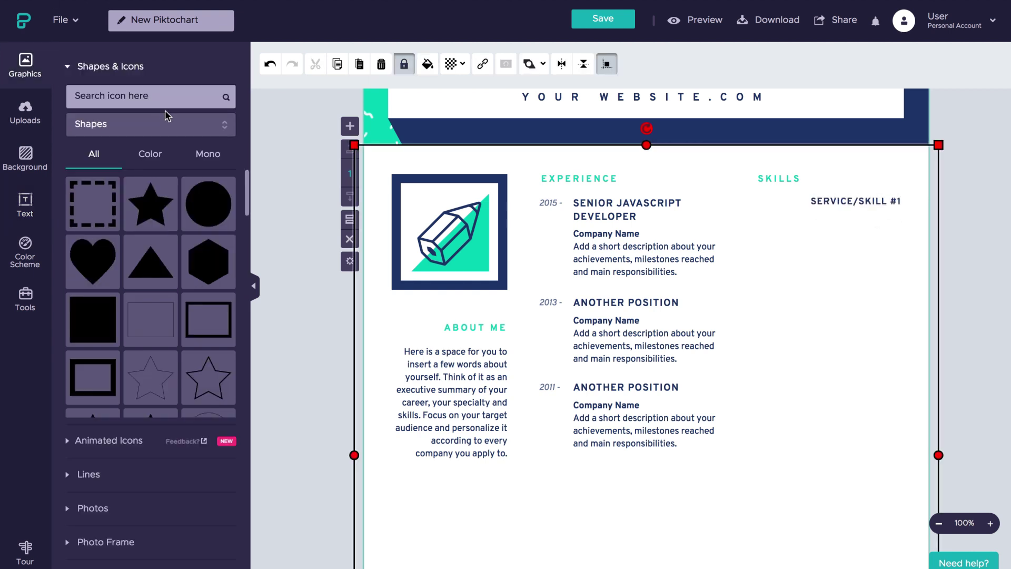
left_click_drag(211, 196, 721, 258)
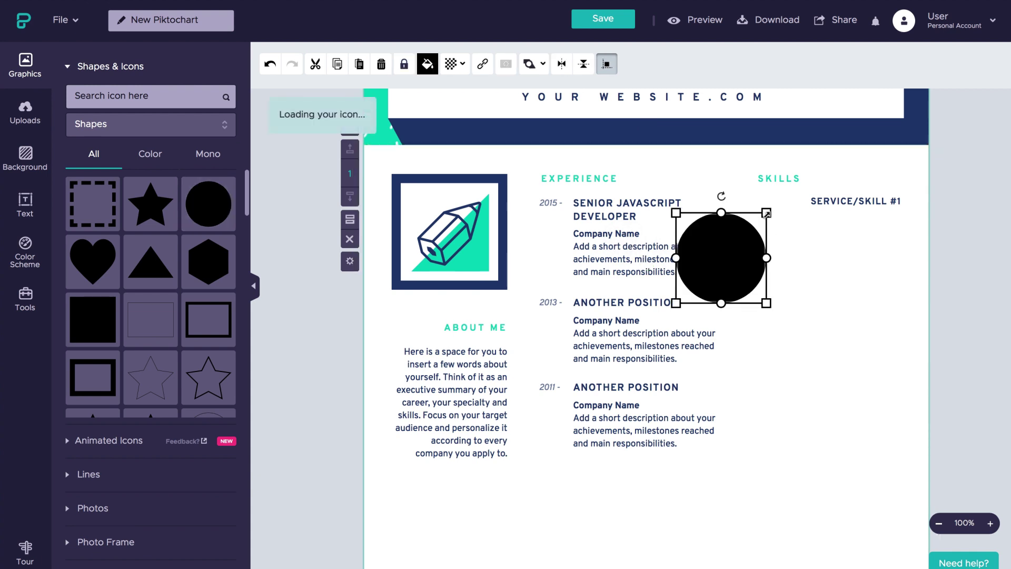
left_click_drag(766, 213, 816, 217)
left_click(427, 64)
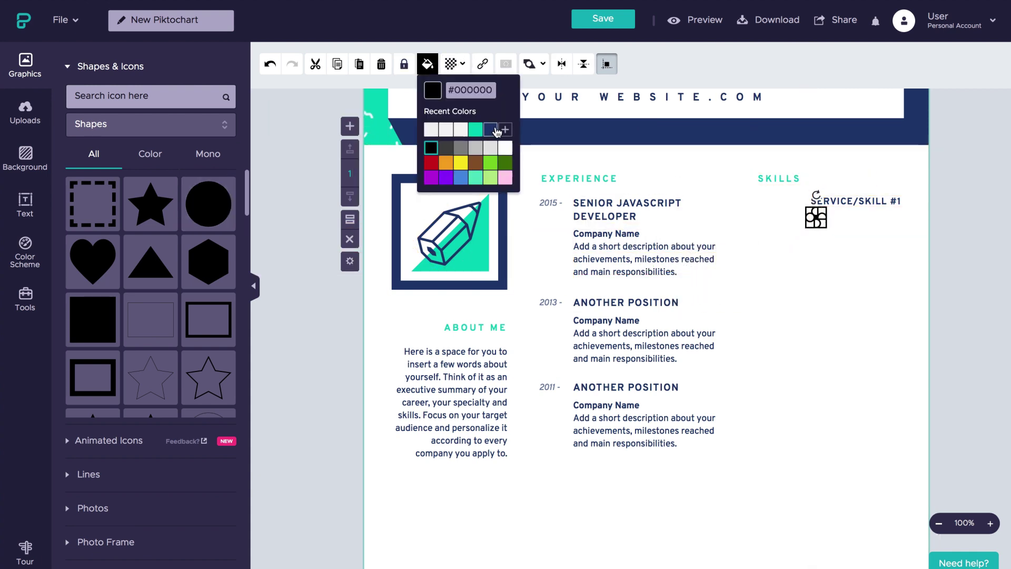
left_click(499, 131)
left_click(825, 209)
- Duplicate the navy dot into a row of five rating dots
left_click(822, 212)
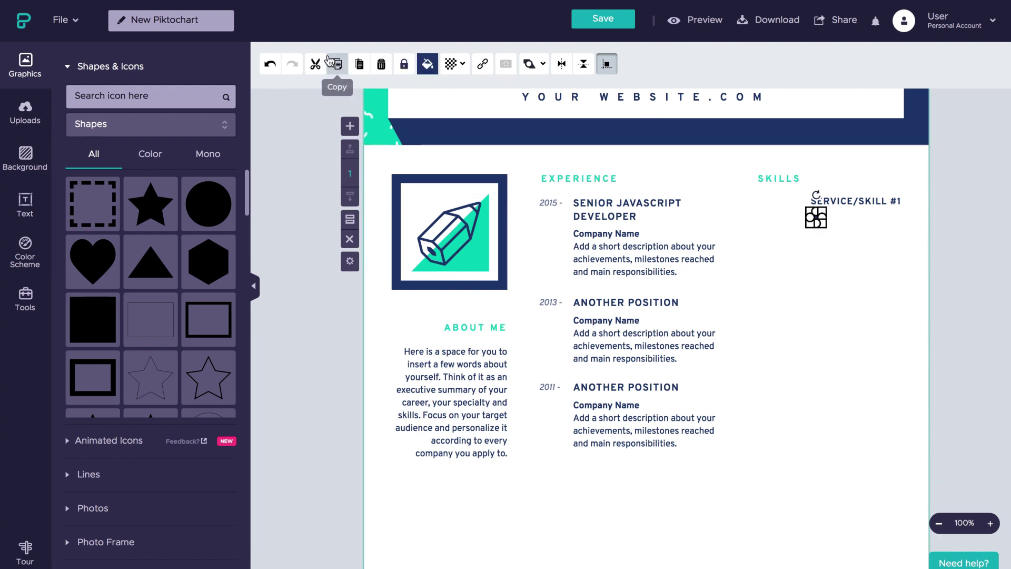
left_click(360, 64)
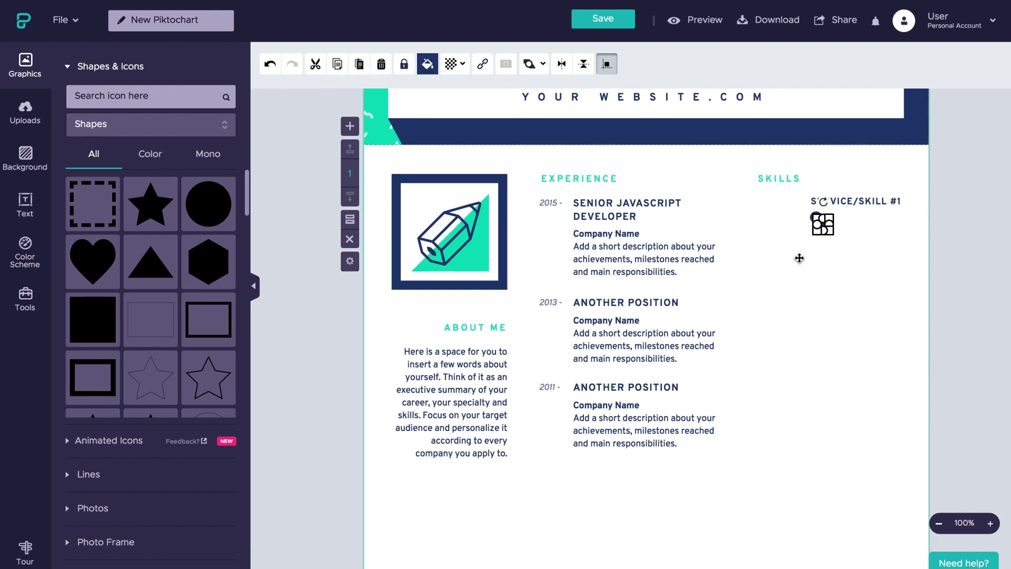
left_click(796, 257)
left_click_drag(823, 230, 845, 239)
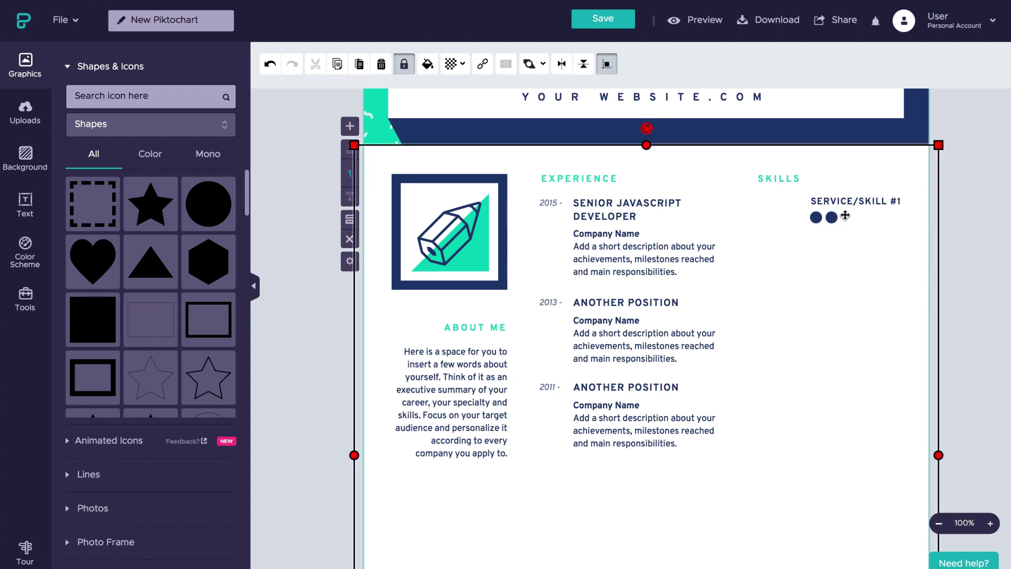
left_click(832, 217)
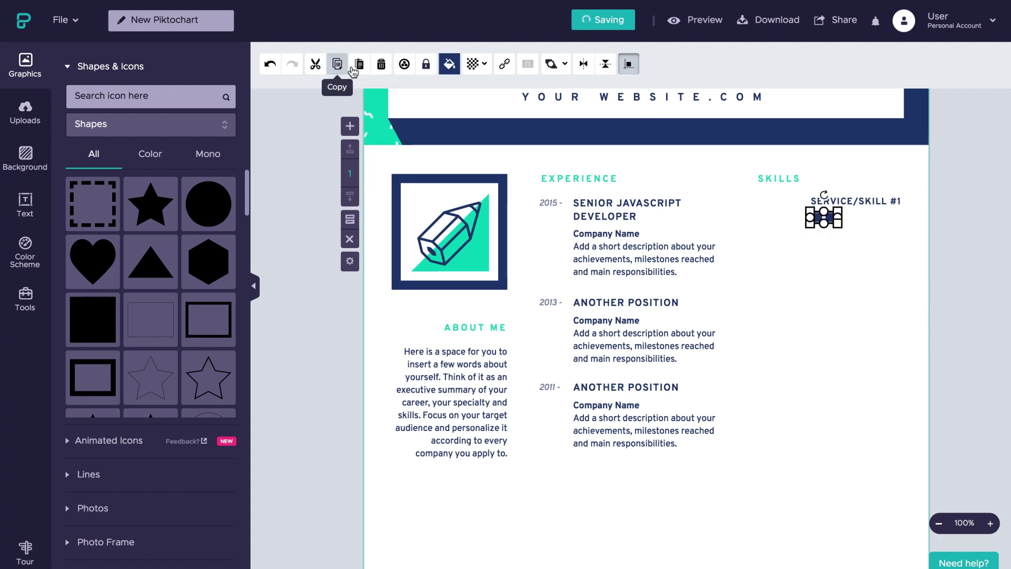
left_click(350, 66)
left_click(359, 64)
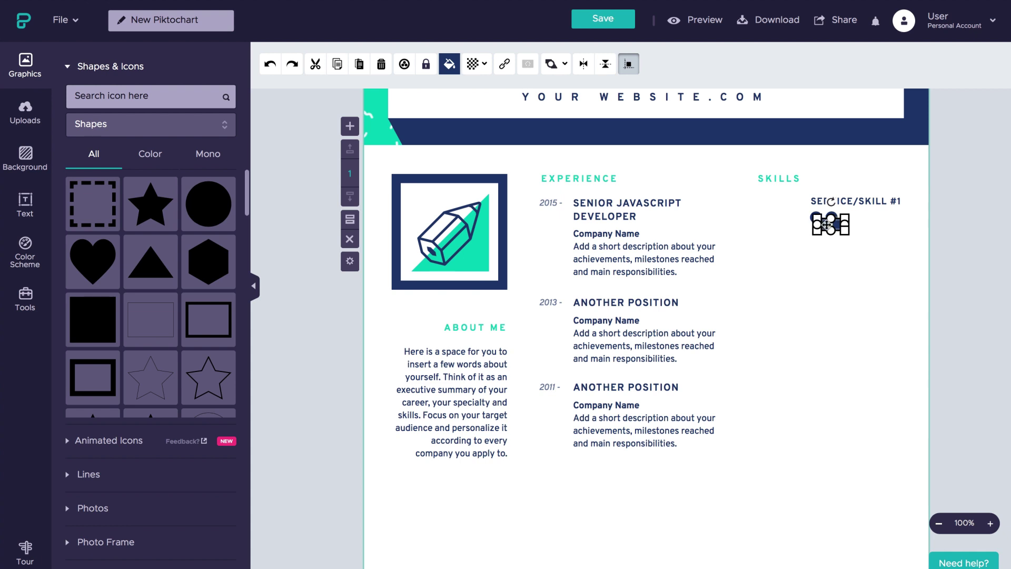
left_click_drag(826, 224, 854, 234)
left_click(858, 237)
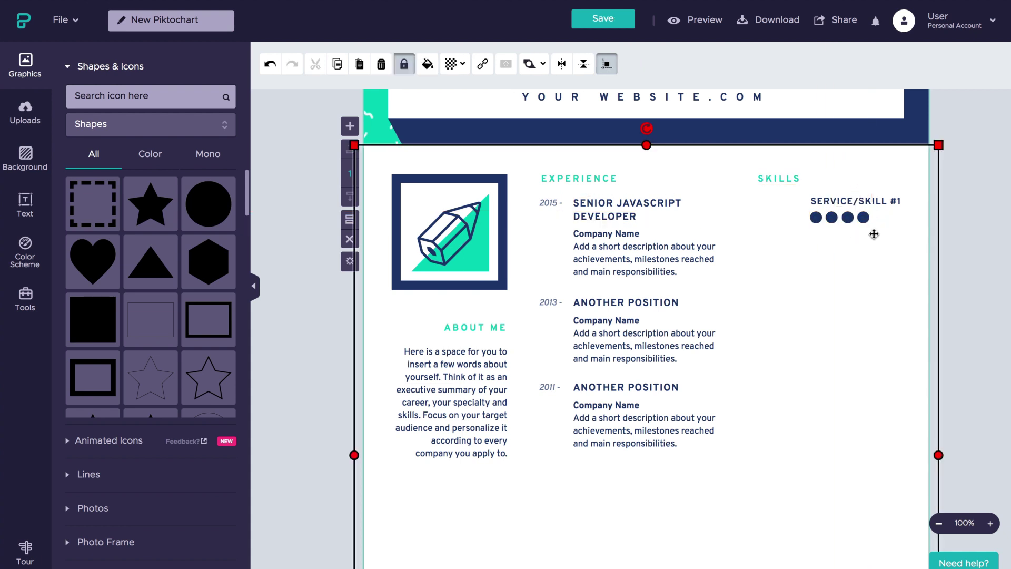
left_click(868, 216)
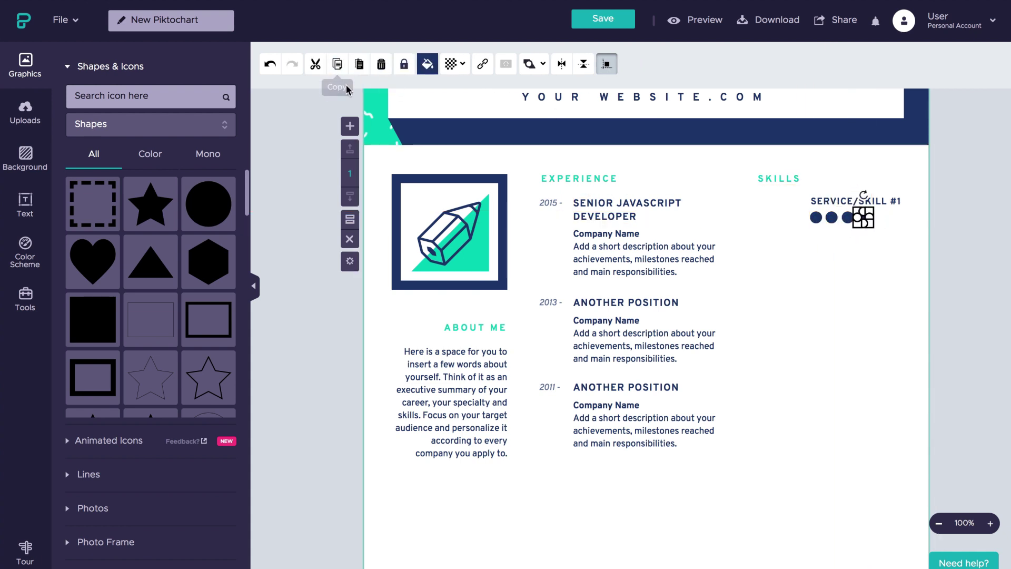
left_click(360, 70)
left_click_drag(869, 224, 882, 240)
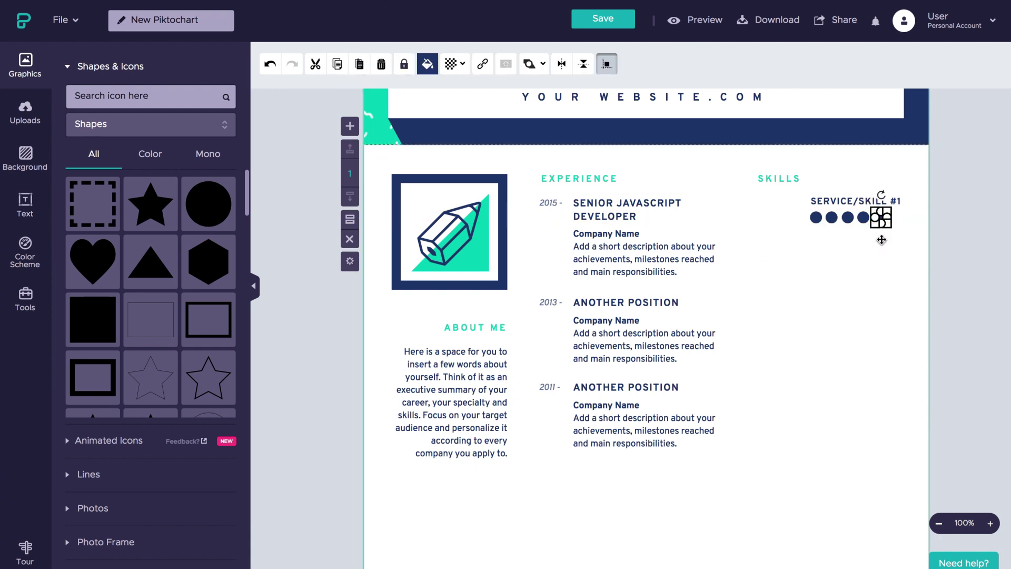
left_click(888, 265)
- Space the five dots evenly and colour the last one teal
left_click_drag(821, 207, 885, 224)
left_click(869, 217)
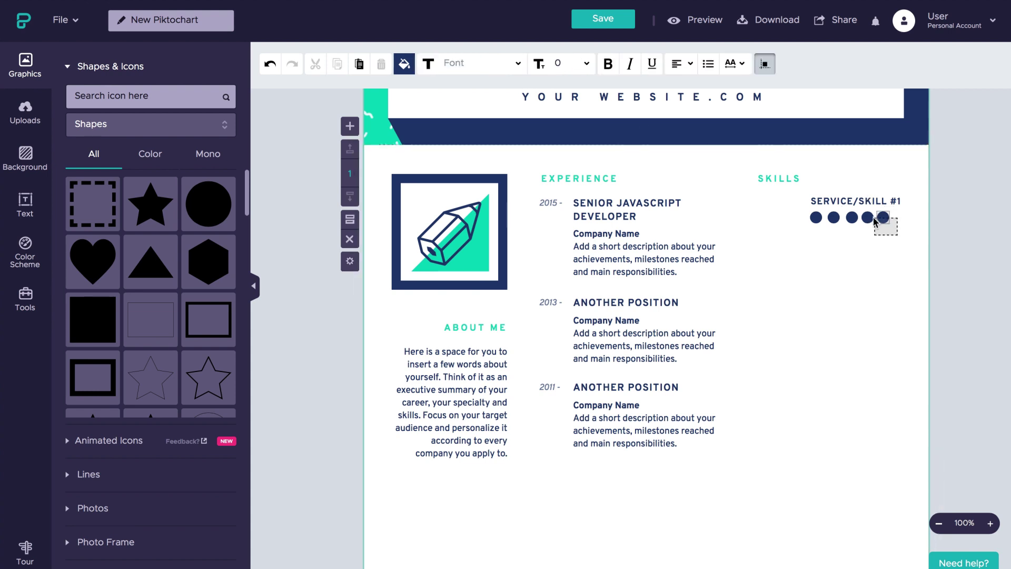
left_click(885, 231)
left_click(894, 233)
left_click(883, 220)
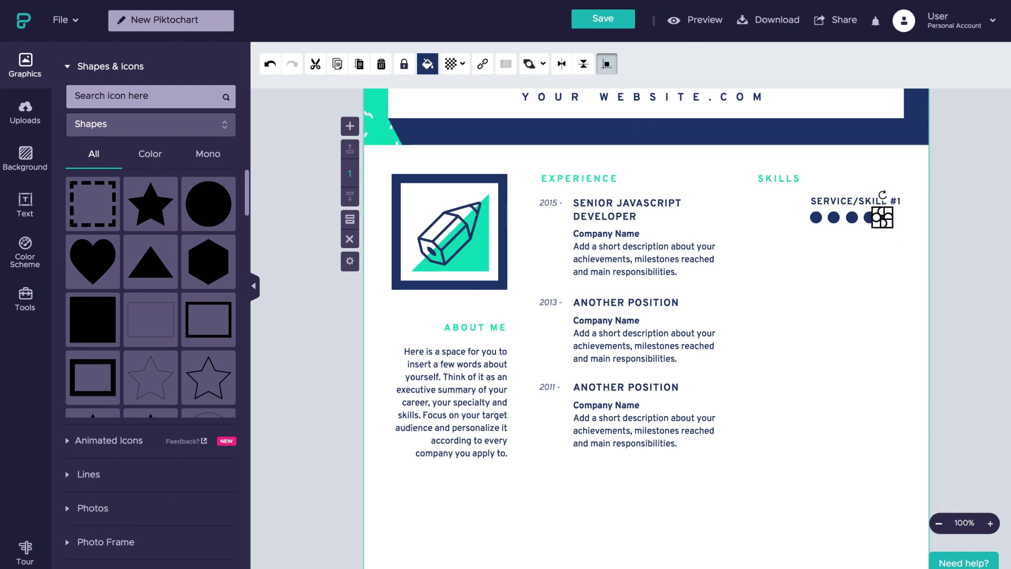
left_click(890, 252)
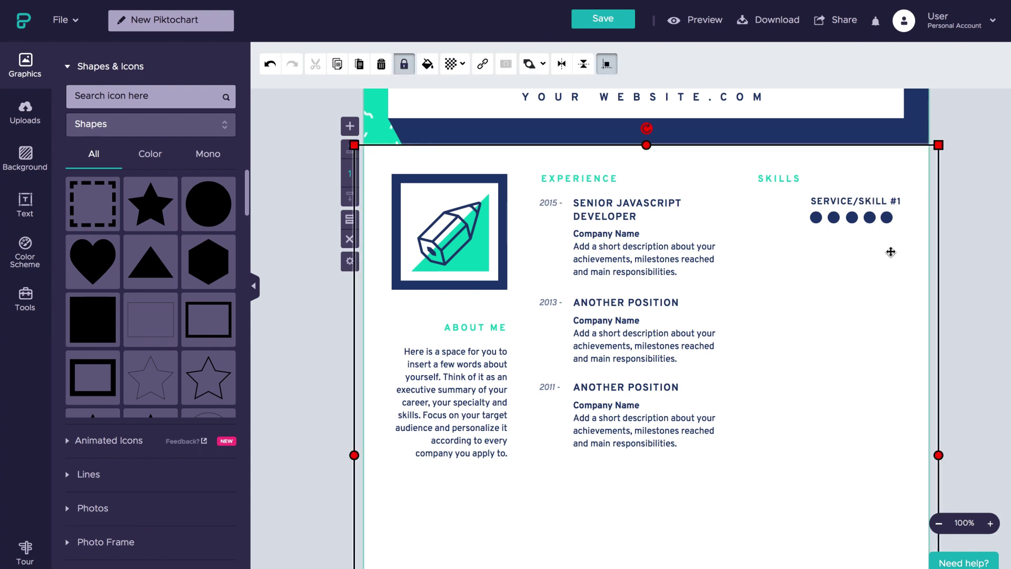
left_click(887, 217)
left_click(427, 64)
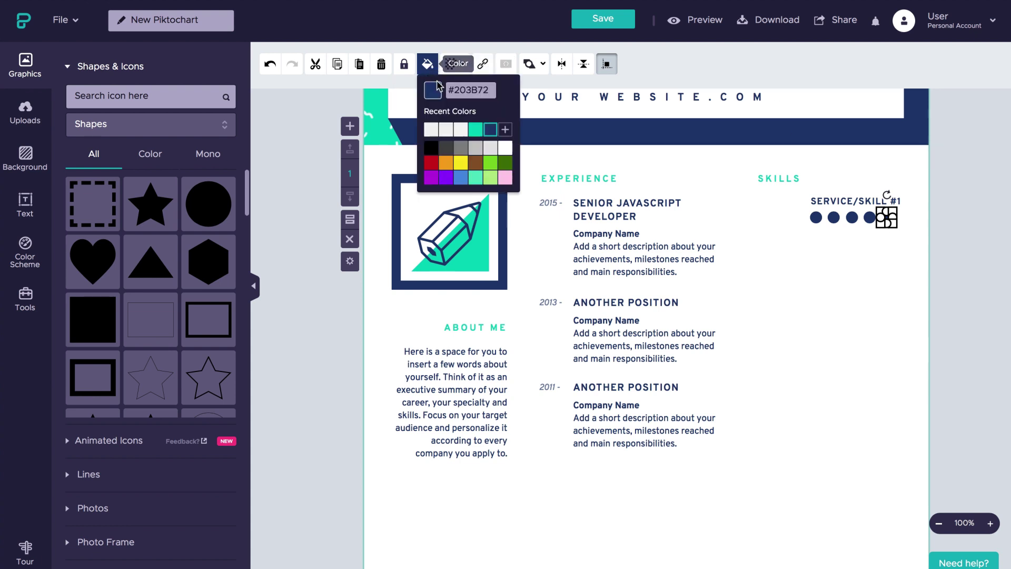
left_click(477, 129)
- Place a navy 'CODE' icon beside SERVICE/SKILL #1
left_click(819, 253)
left_click(163, 92)
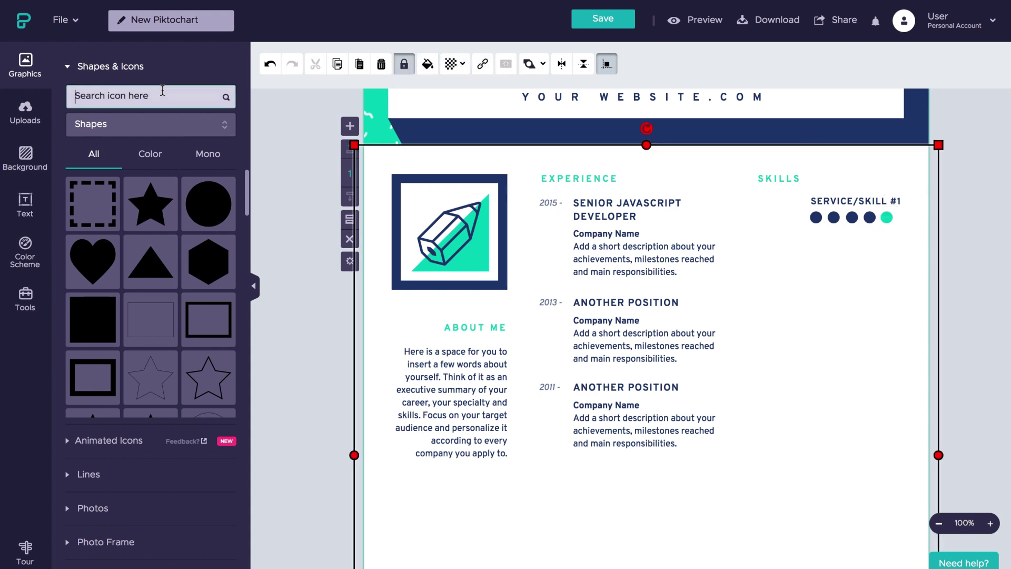
type("CODE")
key("Return")
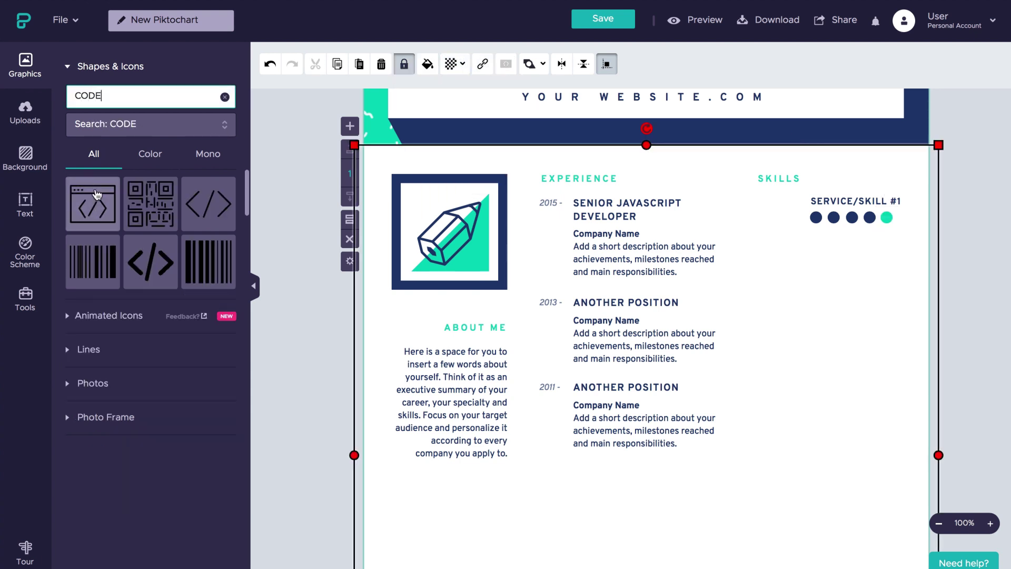
left_click_drag(93, 204, 799, 187)
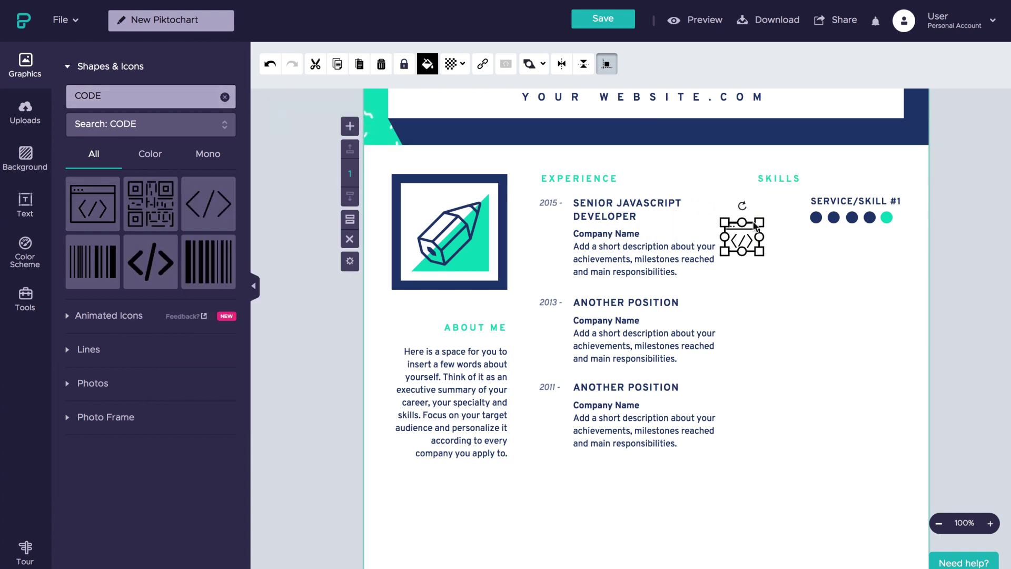
left_click_drag(748, 226, 796, 227)
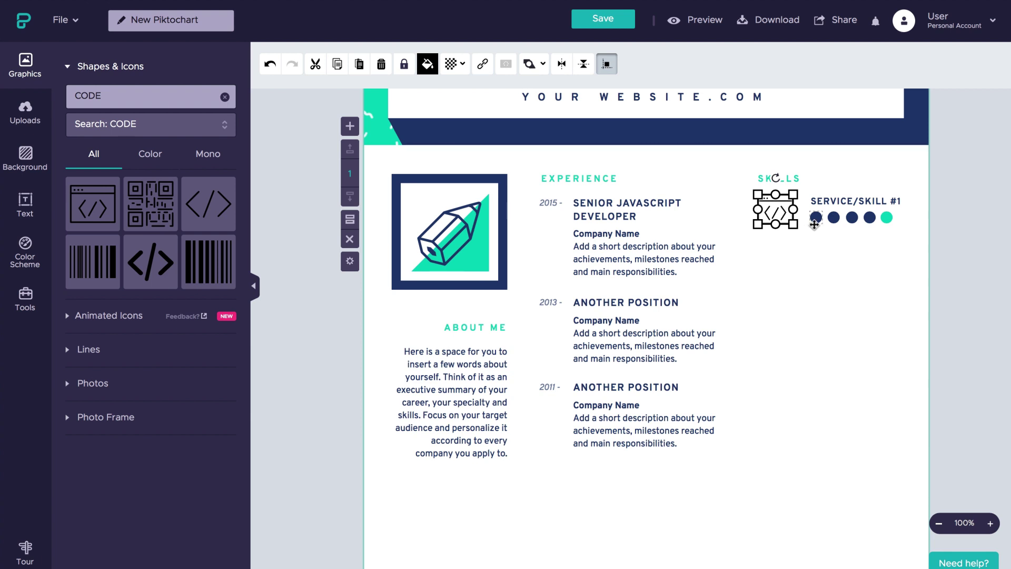
left_click(452, 63)
left_click(426, 64)
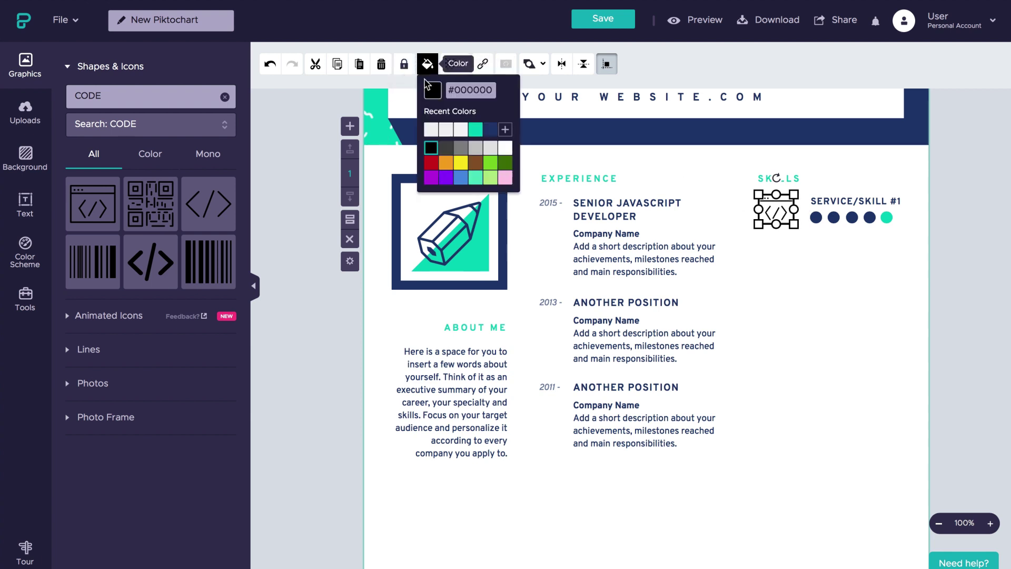
left_click(495, 133)
left_click(843, 343)
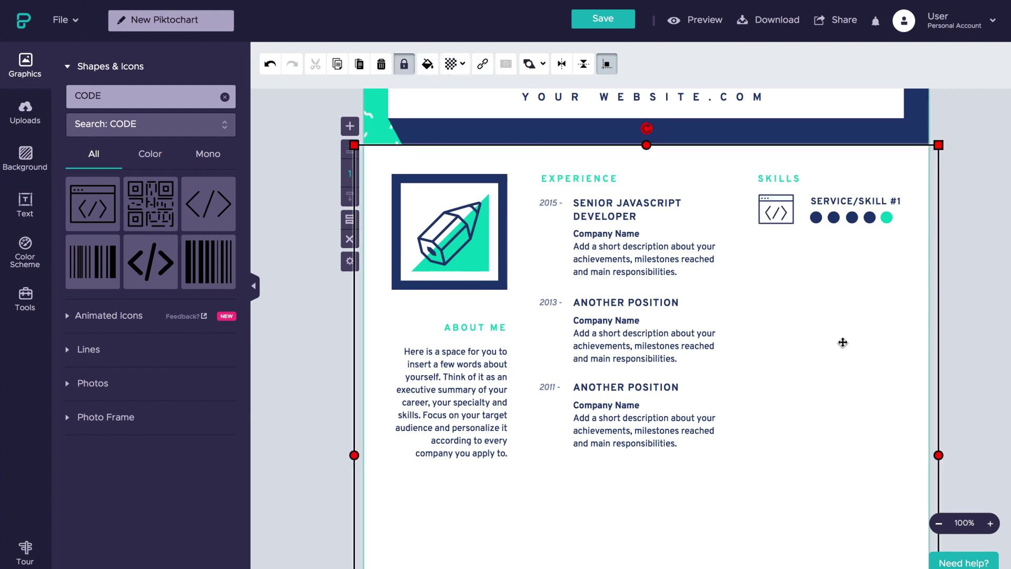
left_click(946, 340)
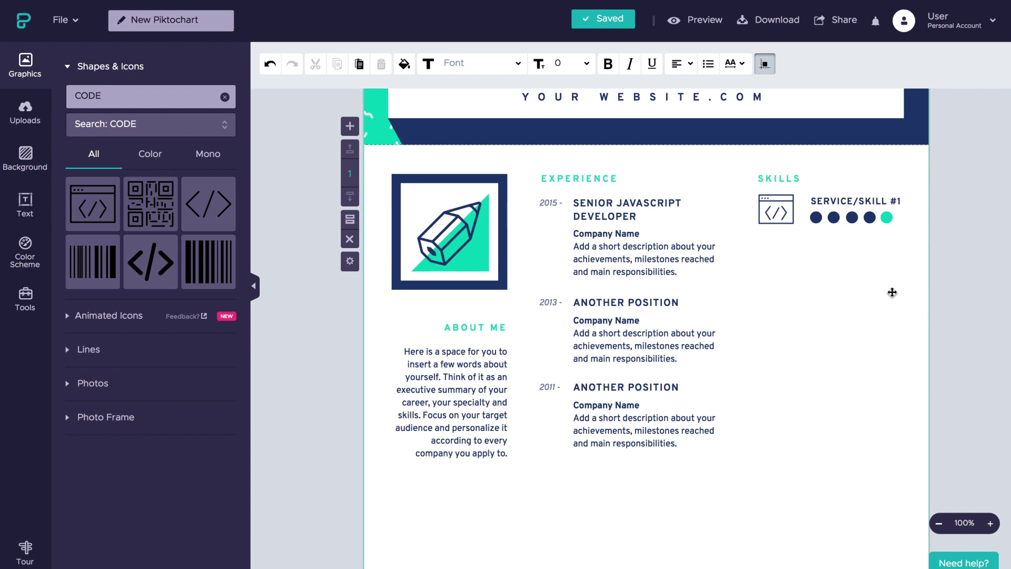
- Duplicate the first skill row below the original and remove the copy's code icon
left_click_drag(913, 281, 774, 202)
left_click(337, 63)
left_click(359, 63)
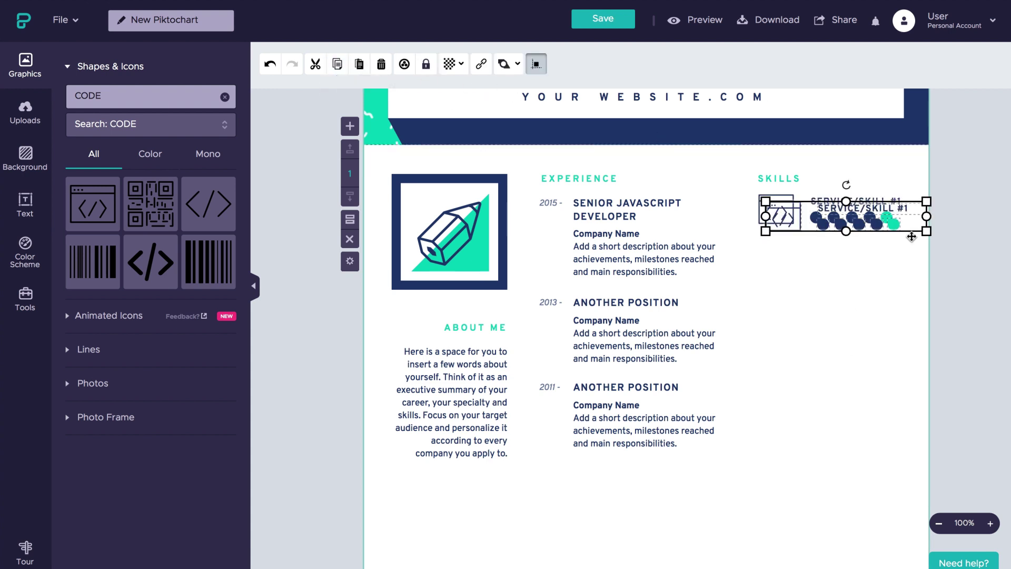
left_click_drag(878, 224, 871, 261)
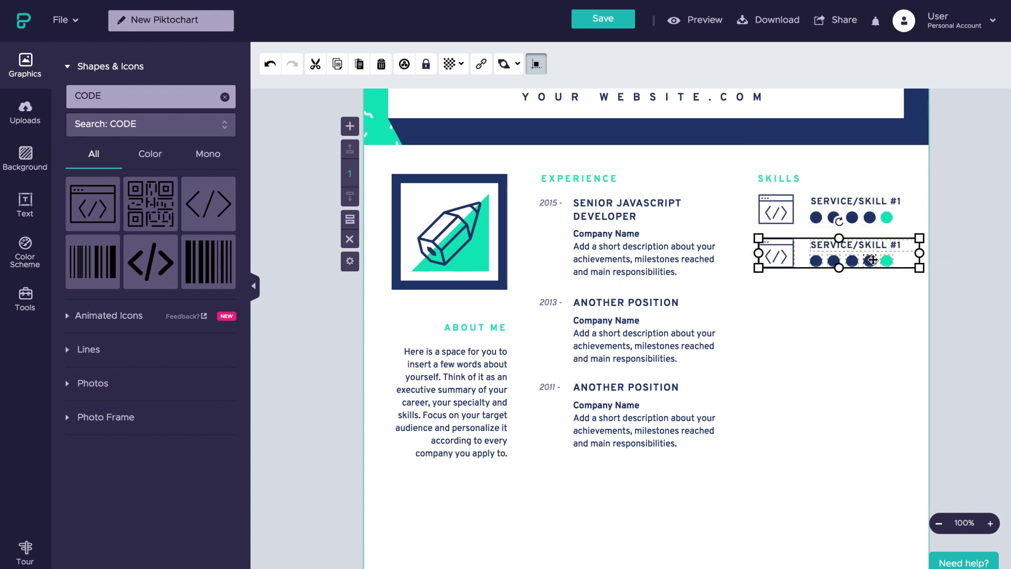
left_click(823, 300)
key("Escape")
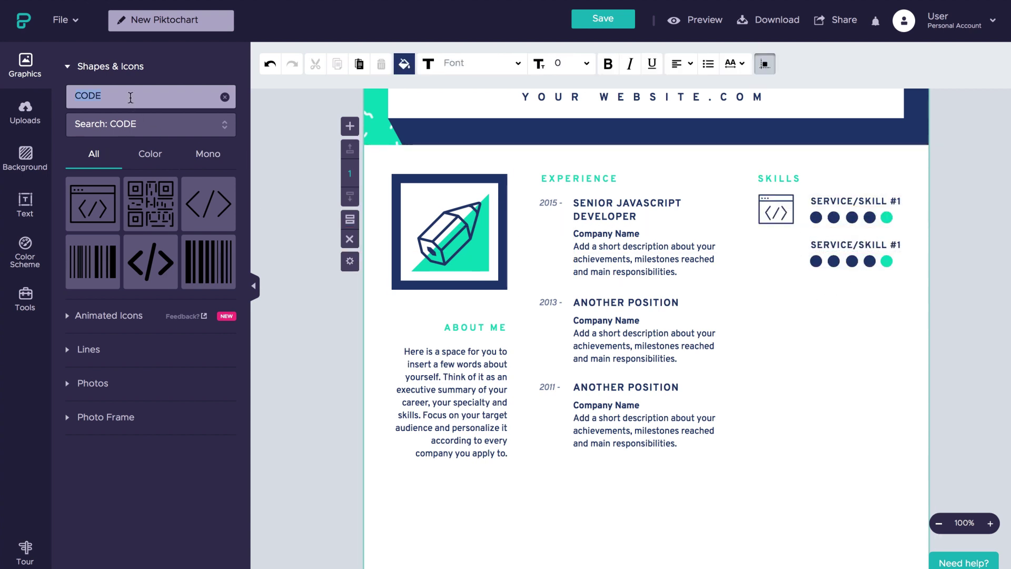
- Add a navy pen-nib 'vector' icon to the second skill row, sized to fit
double_click(130, 97)
type("vector")
key("Return")
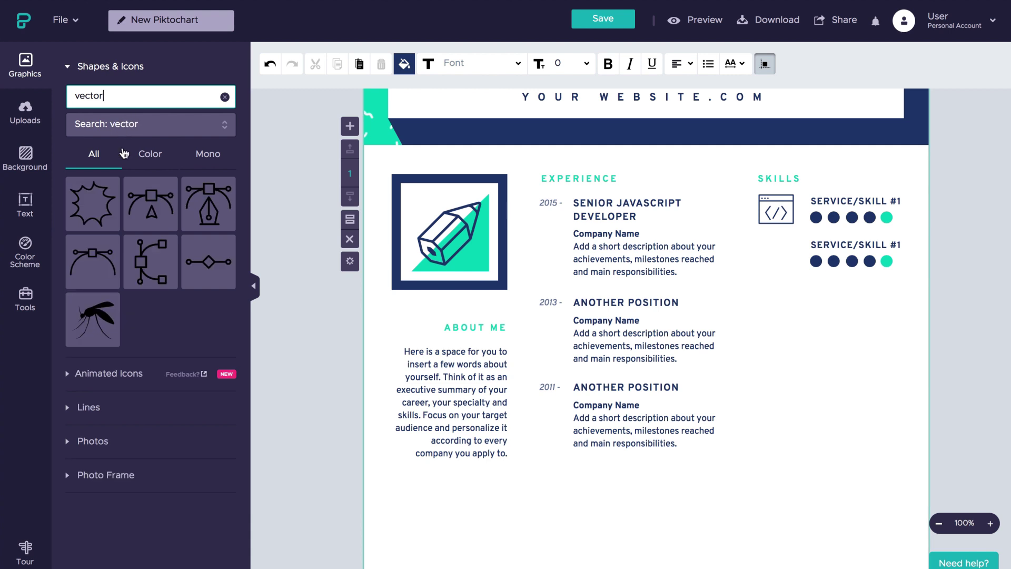
left_click_drag(207, 198, 763, 275)
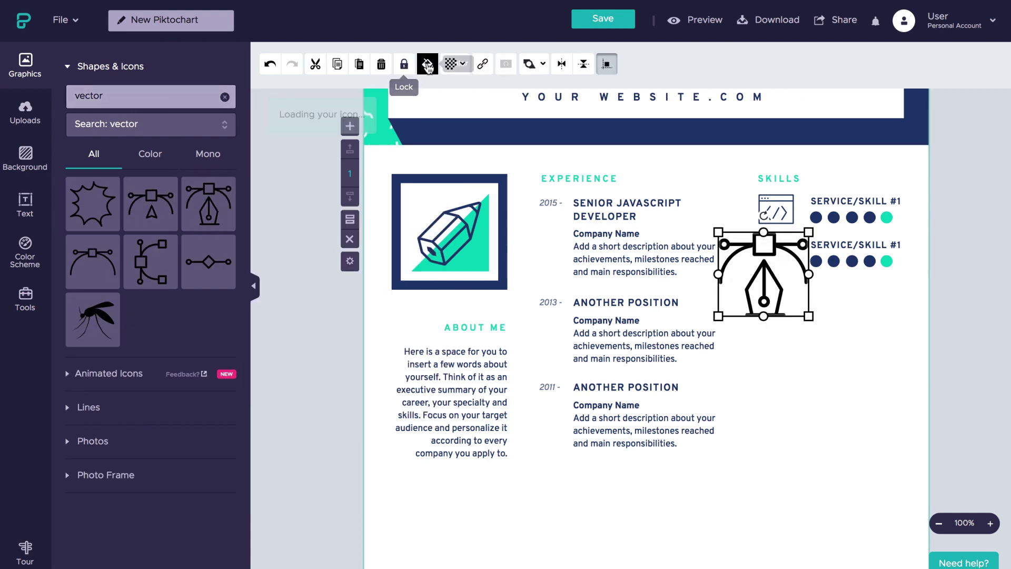
left_click(428, 64)
left_click(491, 130)
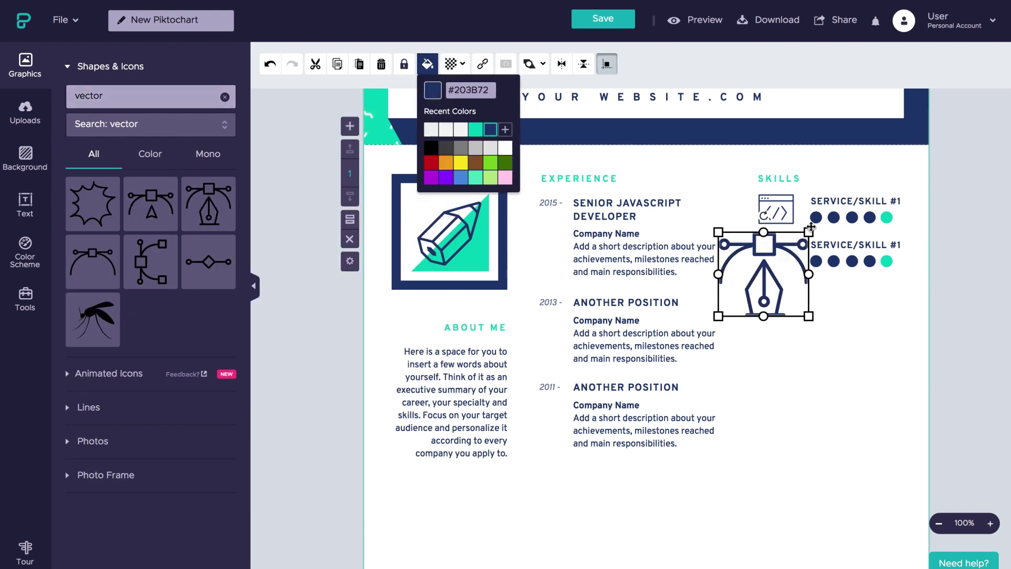
left_click_drag(809, 274, 781, 259)
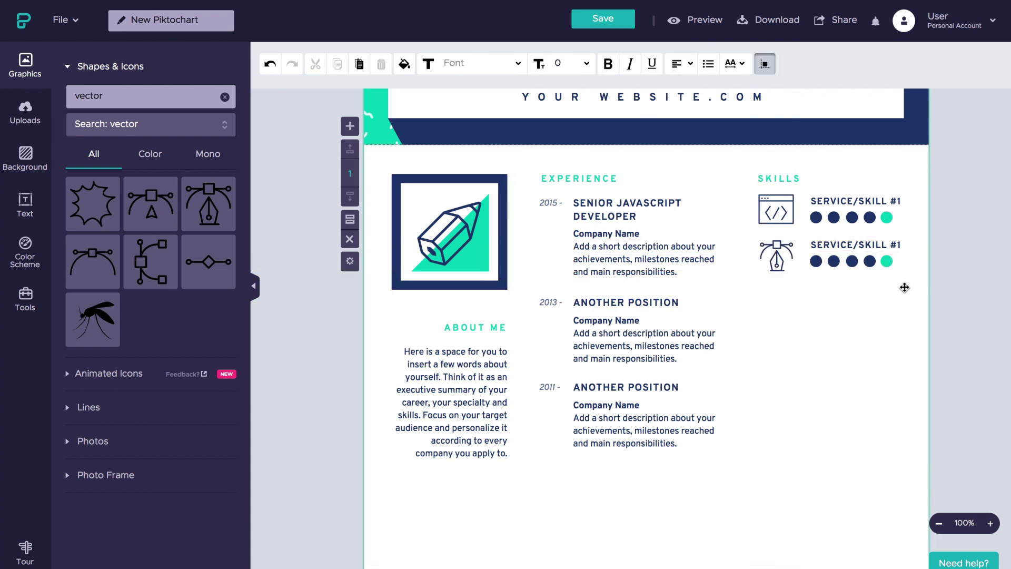
left_click_drag(903, 287, 764, 238)
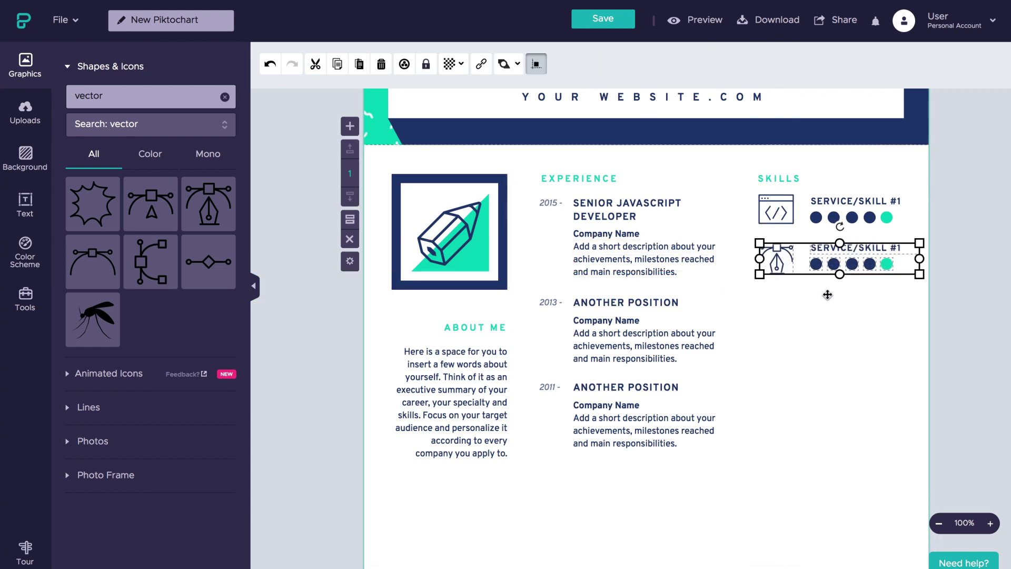
left_click(824, 294)
left_click(813, 295)
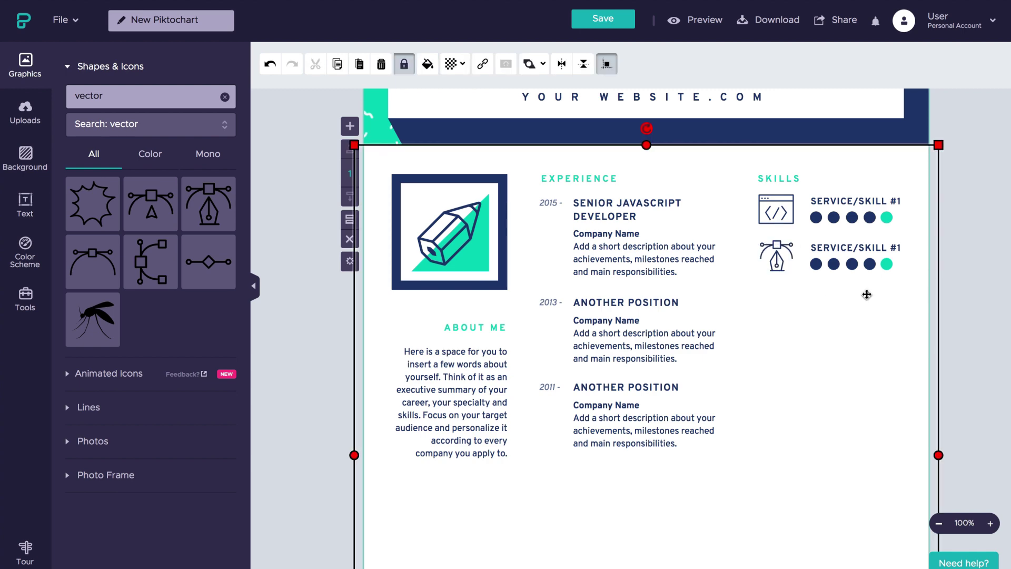
left_click(810, 310)
left_click(811, 310)
left_click(990, 316)
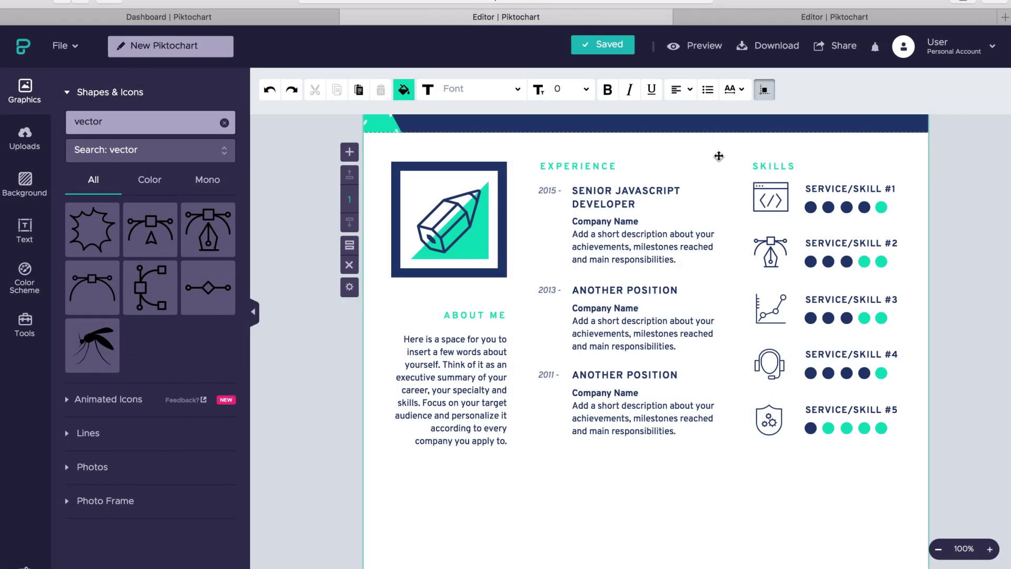
- Copy the whole Experience heading and entries and paste the copy further down
left_click(715, 154)
left_click_drag(714, 156, 528, 354)
left_click(337, 91)
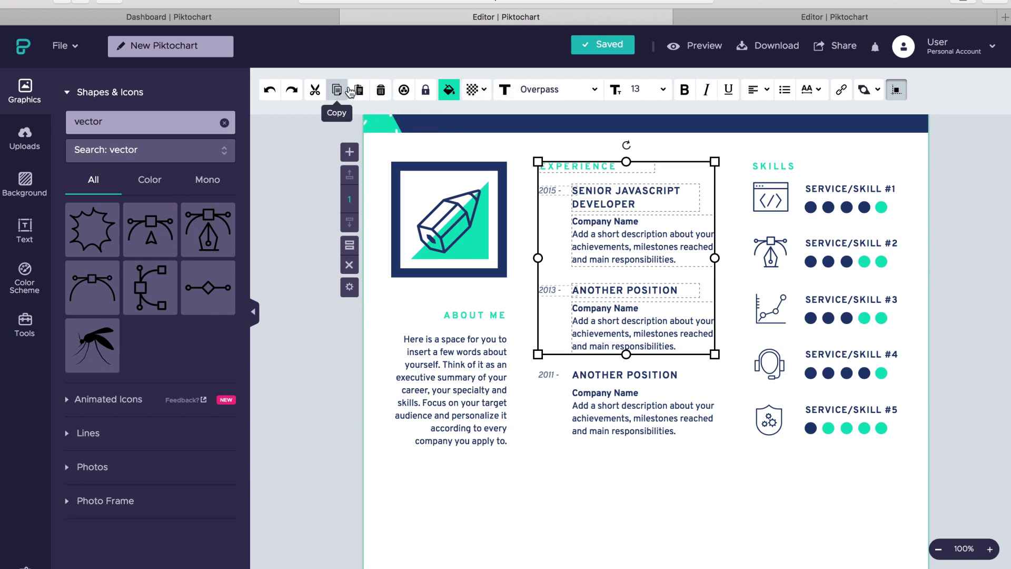
left_click(358, 90)
left_click_drag(620, 316, 619, 392)
left_click(607, 315)
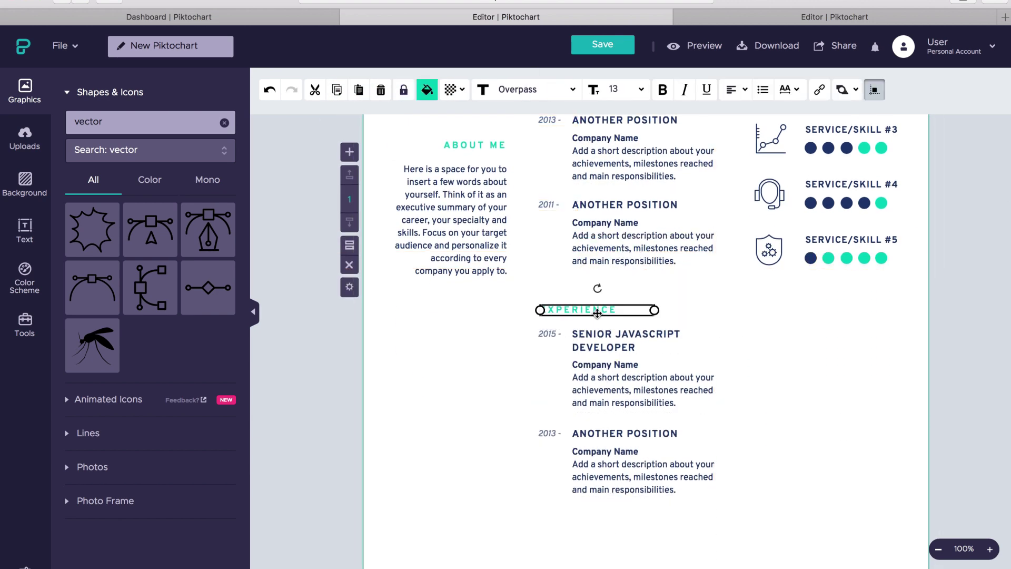
- Retitle the copy EDUCATION and rename the entry MASTER DEGREE. Remove the leftover 2013 entry
double_click(606, 314)
type("EDUCATION")
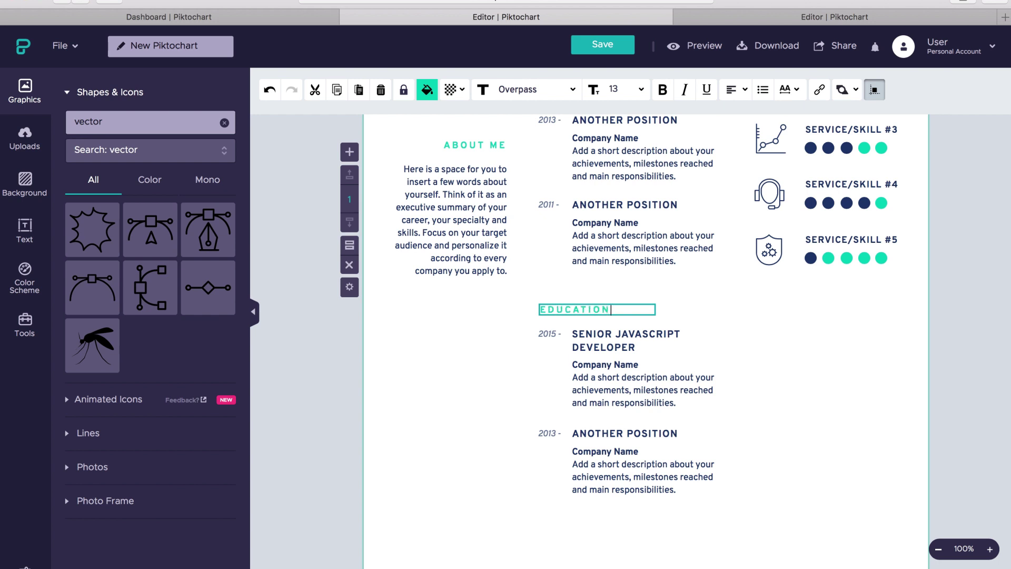
left_click(583, 343)
left_click(579, 338)
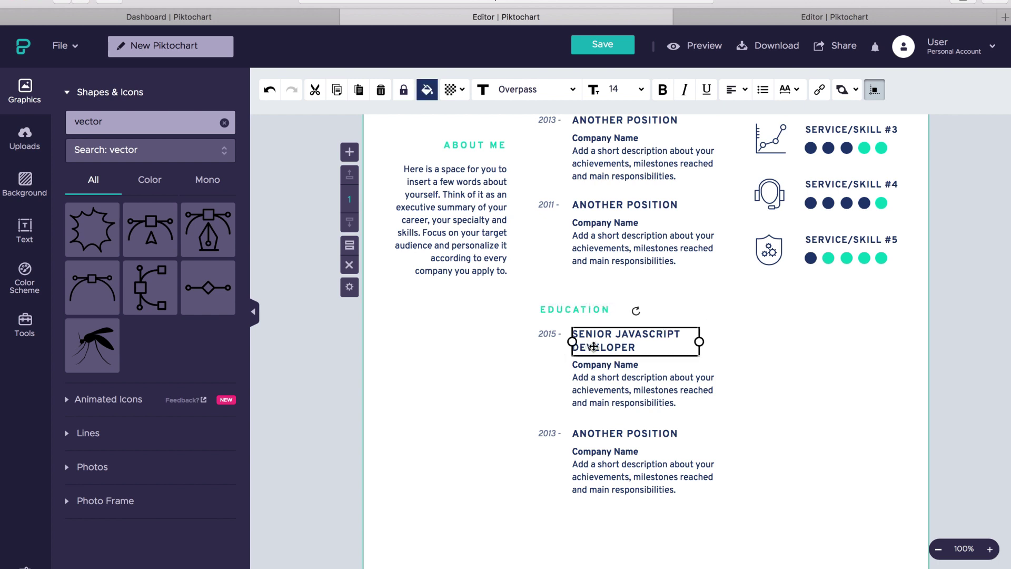
double_click(632, 342)
type("MASTER DEGREE")
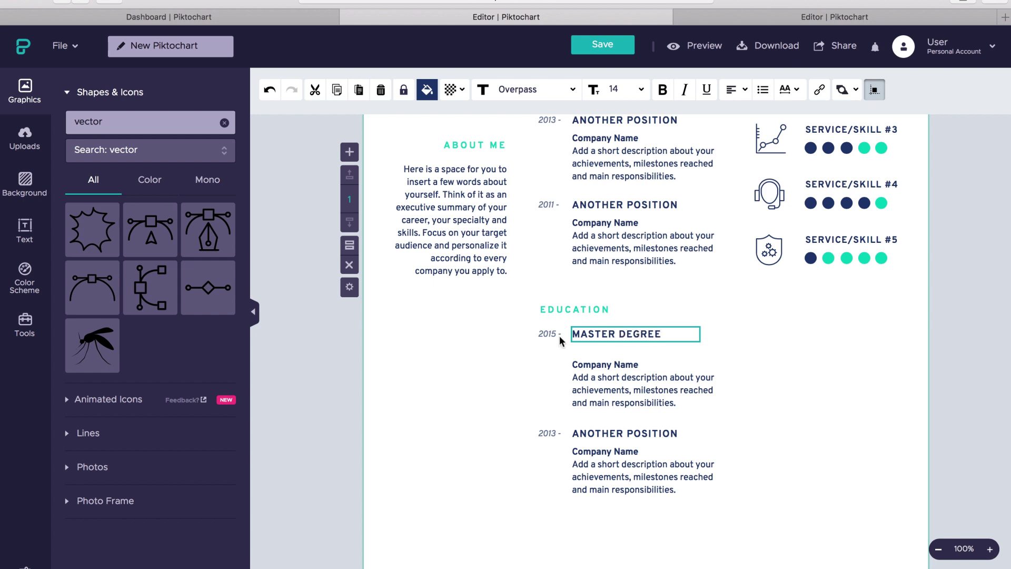
left_click(622, 384)
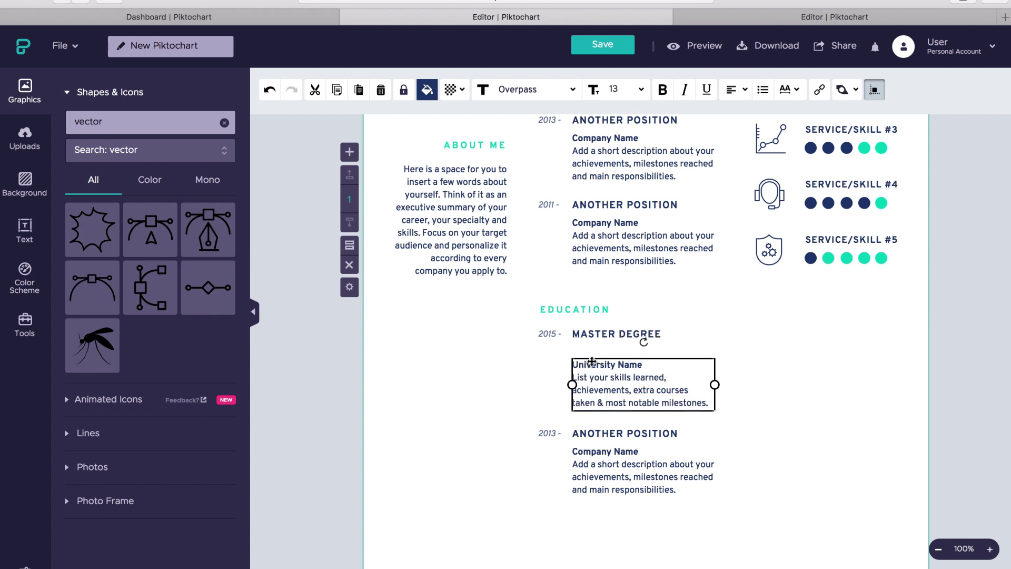
left_click_drag(592, 361, 592, 350)
left_click(542, 418)
key("Delete")
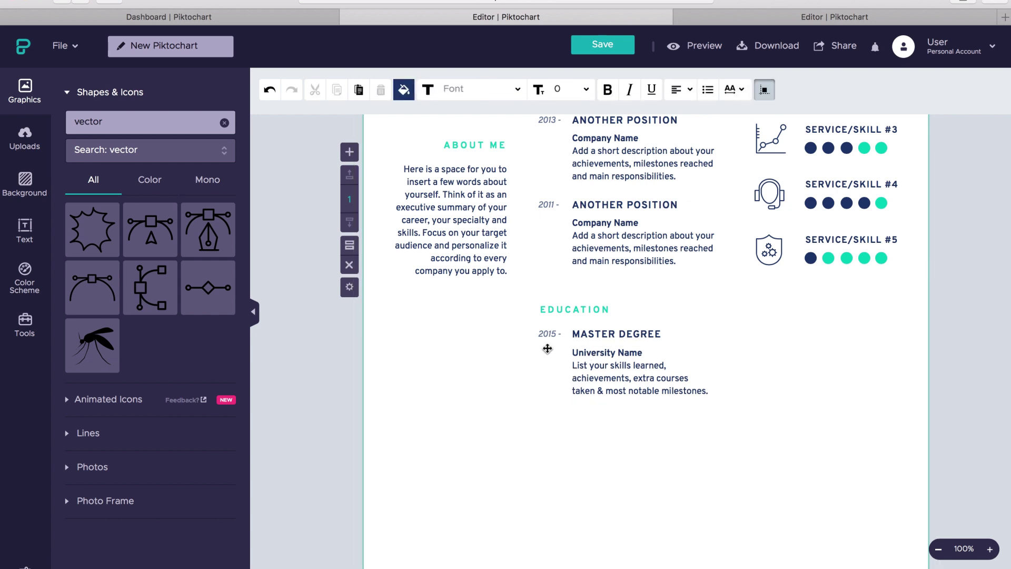
- Duplicate the 2010 MASTER DEGREE entry and its University Name text below the first
left_click(545, 334)
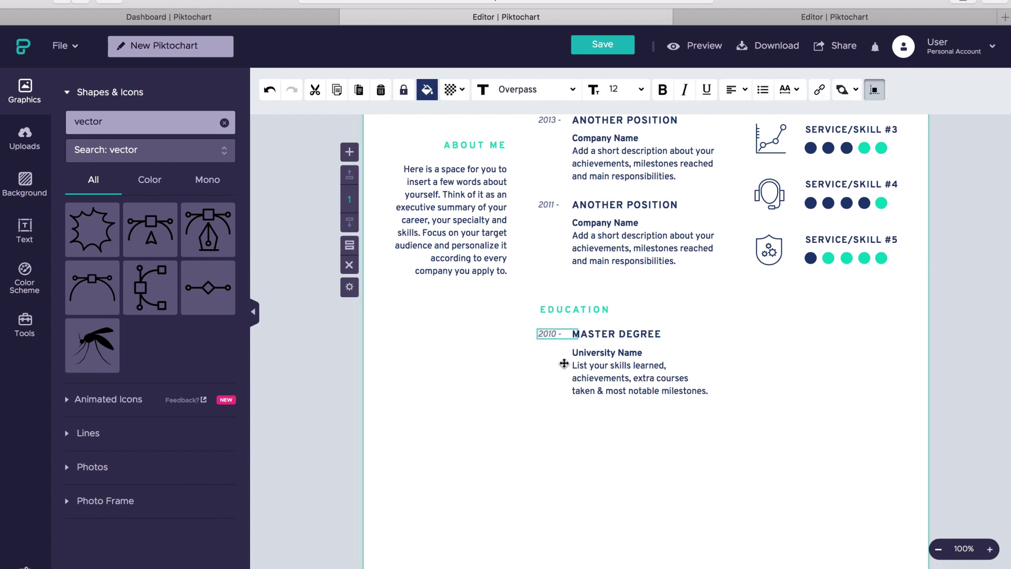
left_click_drag(518, 324, 651, 403)
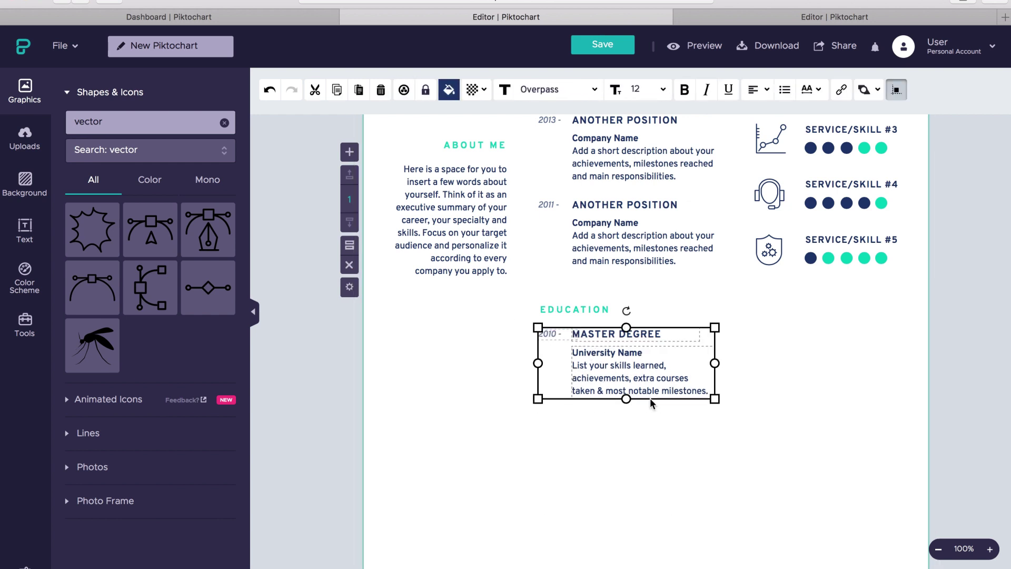
left_click(336, 90)
left_click(358, 89)
left_click_drag(595, 385, 589, 466)
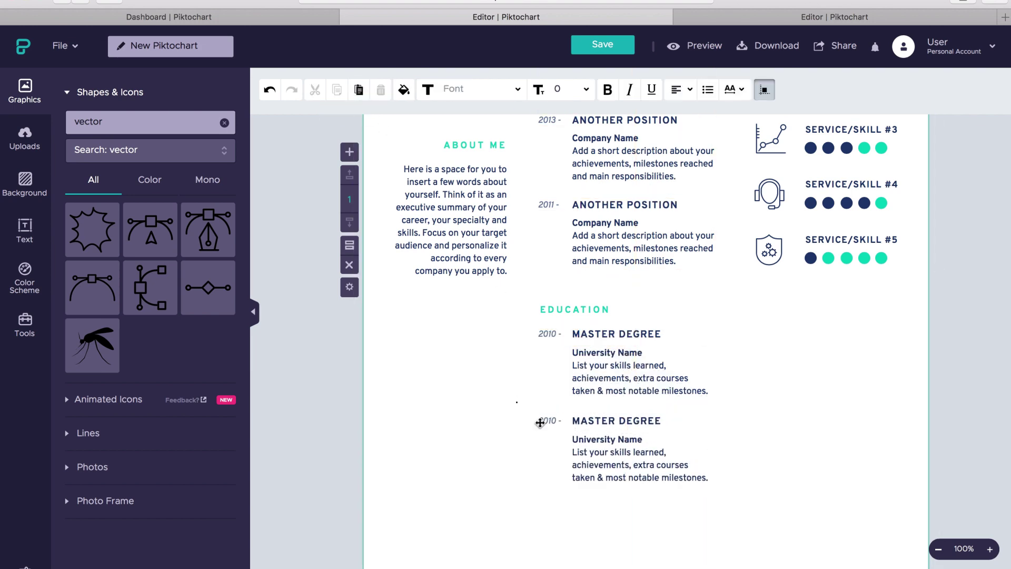
left_click(548, 421)
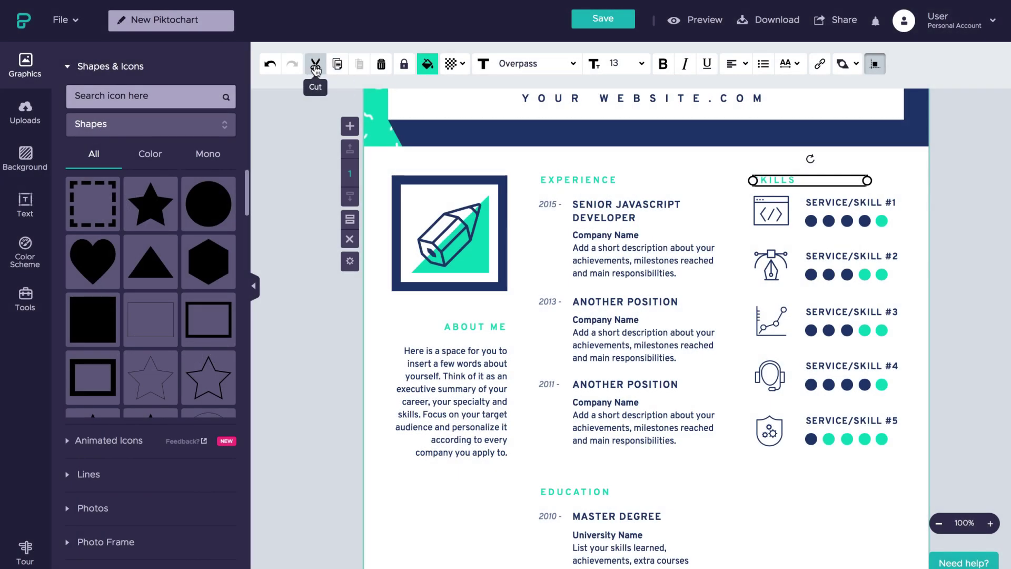
- Copy the SKILLS heading level with EDUCATION and retitle it MILESTONES ACHIVED
left_click(335, 66)
left_click(359, 64)
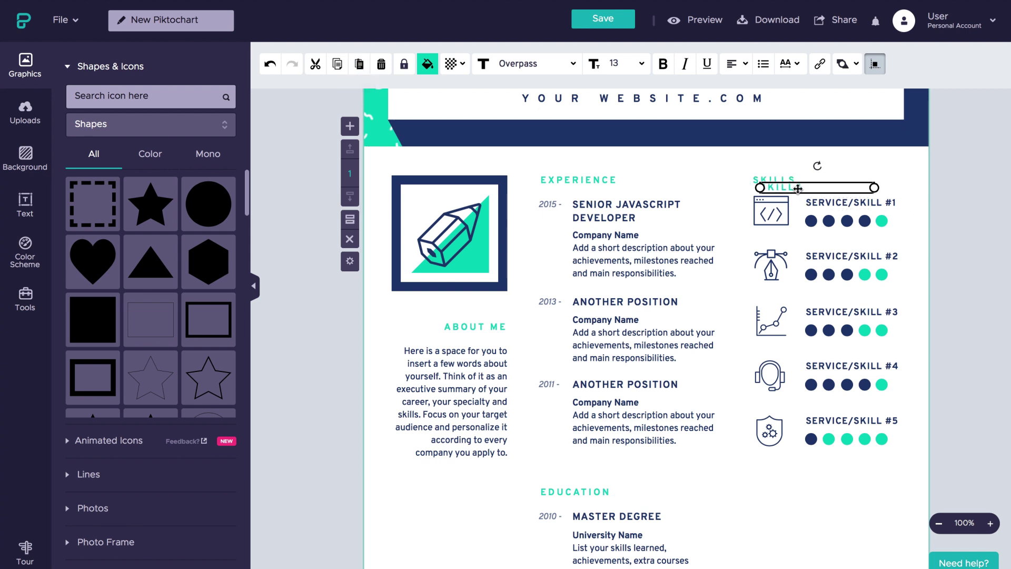
left_click_drag(793, 186, 791, 491)
double_click(791, 492)
type("MILE")
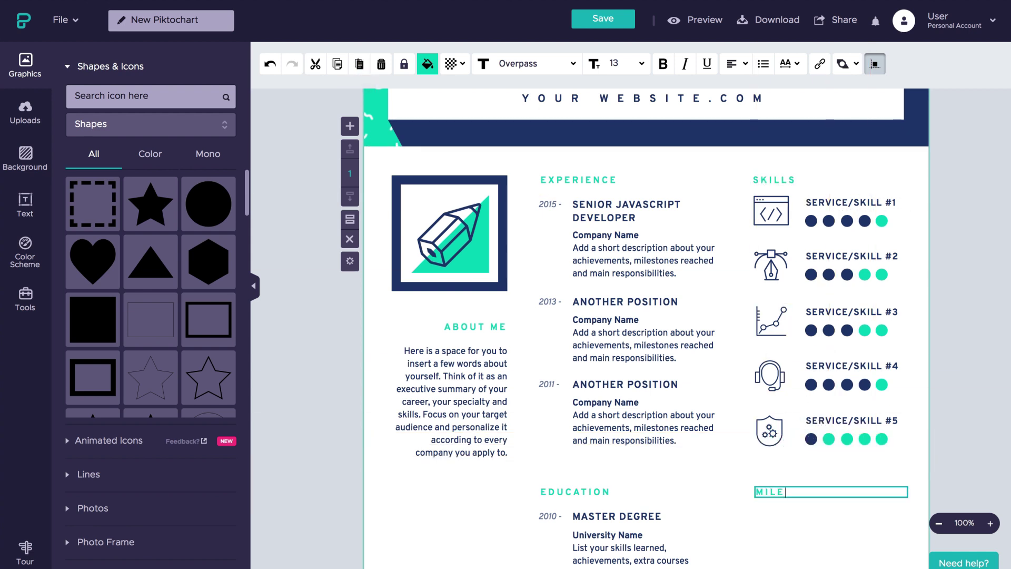
type("STONES ACHIVED")
left_click(973, 482)
scroll(673, 328, "down", 1)
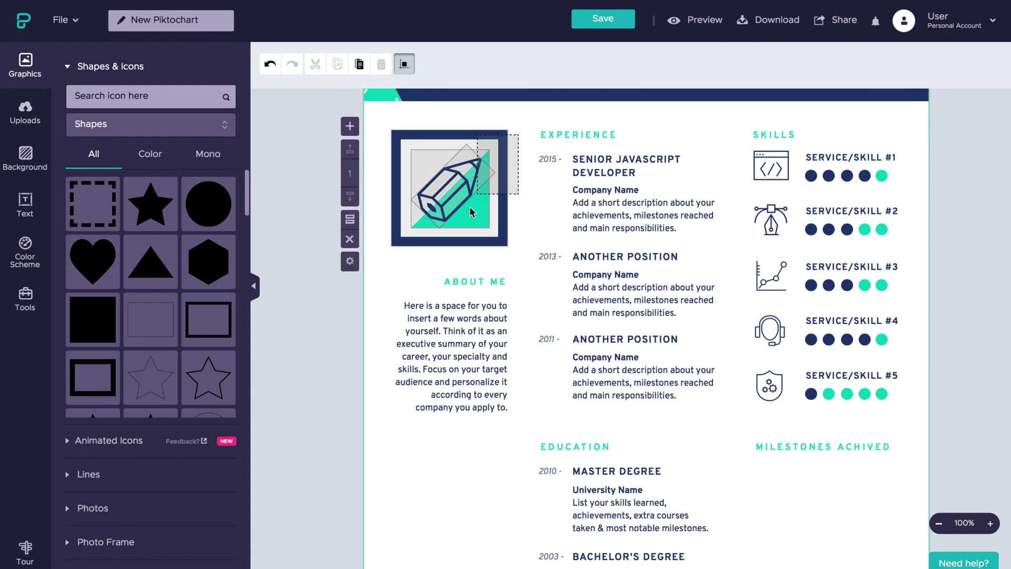
- Place a smaller copy of the pencil image under MILESTONES ACHIVED
left_click(470, 212)
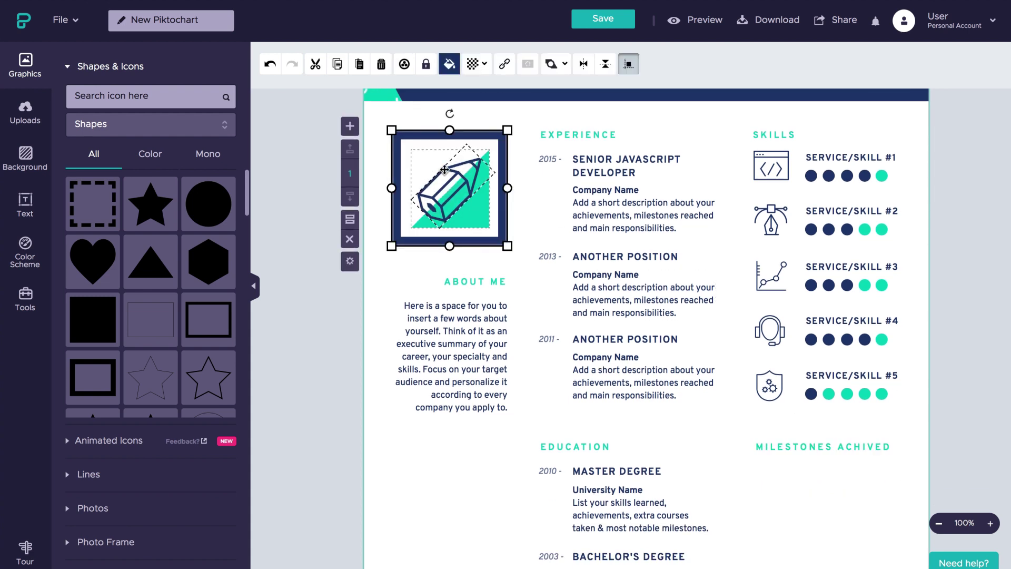
left_click(337, 64)
left_click(359, 63)
mouse_move(516, 244)
left_mouse_down()
mouse_move(853, 566)
mouse_move(875, 565)
mouse_move(876, 534)
mouse_move(793, 465)
left_mouse_up()
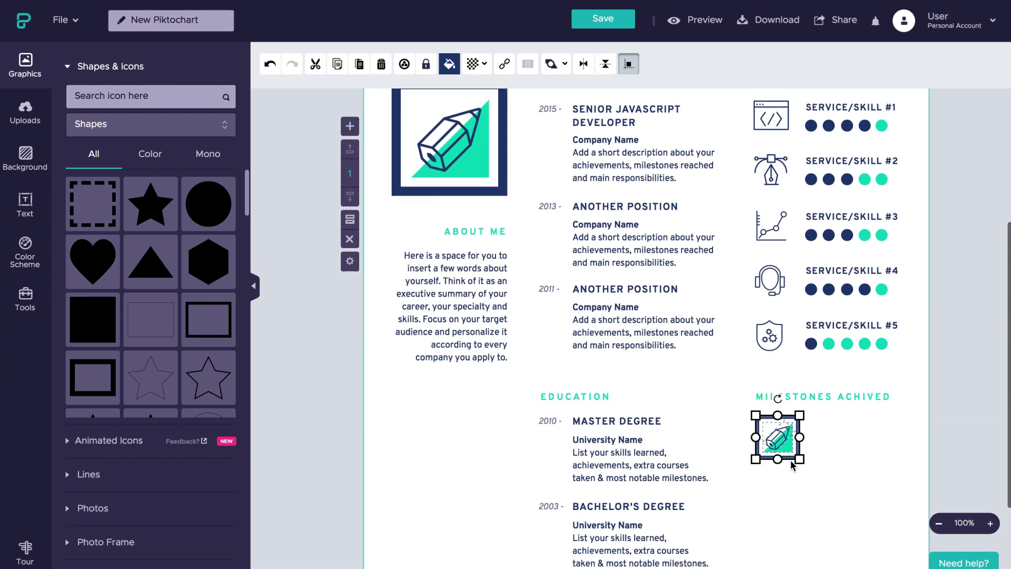
left_click(820, 472)
- Add '250+' at font size 28 beside the milestone pencil icon
left_click(637, 419)
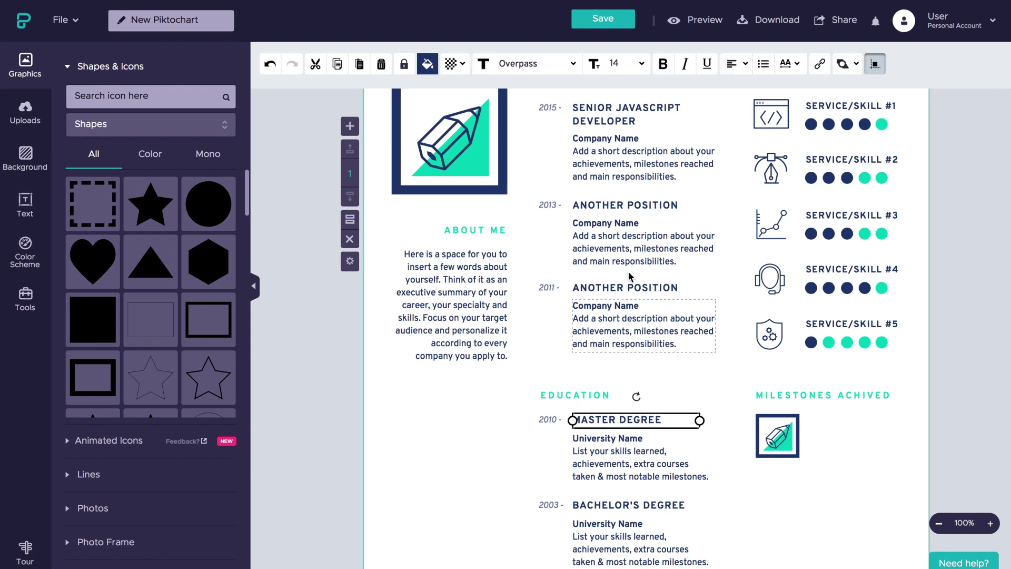
left_click(368, 70)
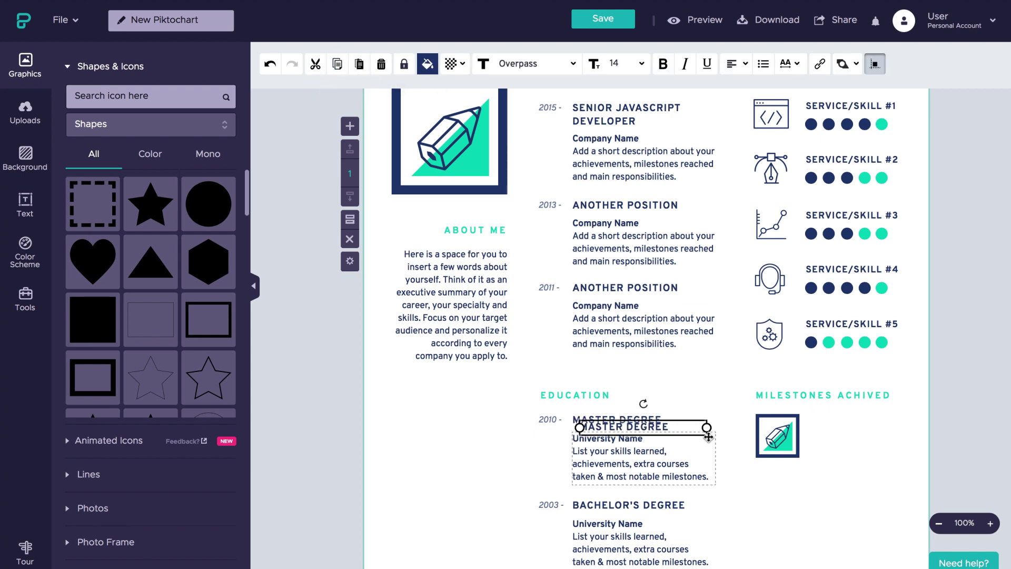
left_click_drag(643, 425, 887, 439)
double_click(887, 438)
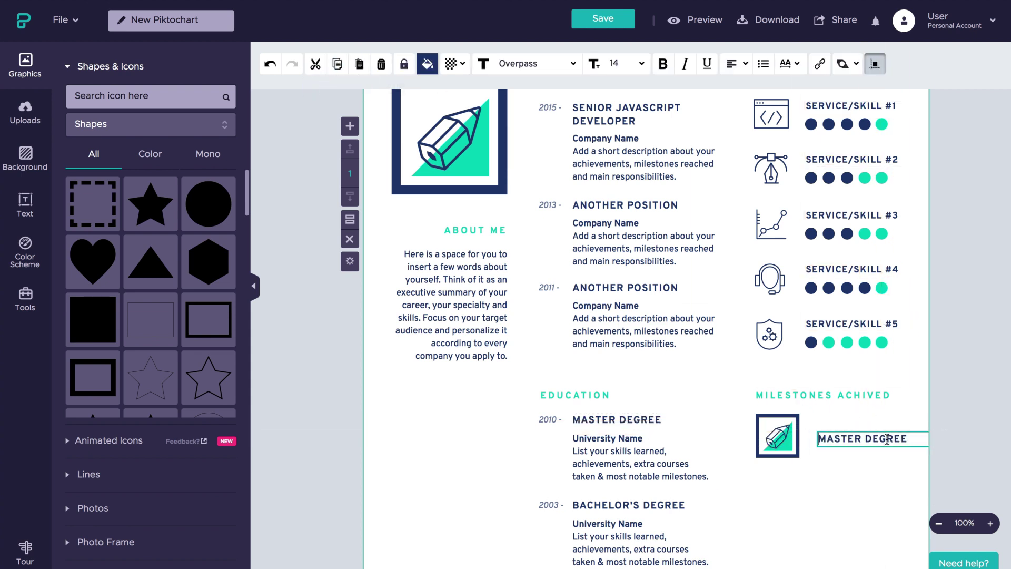
type("250+")
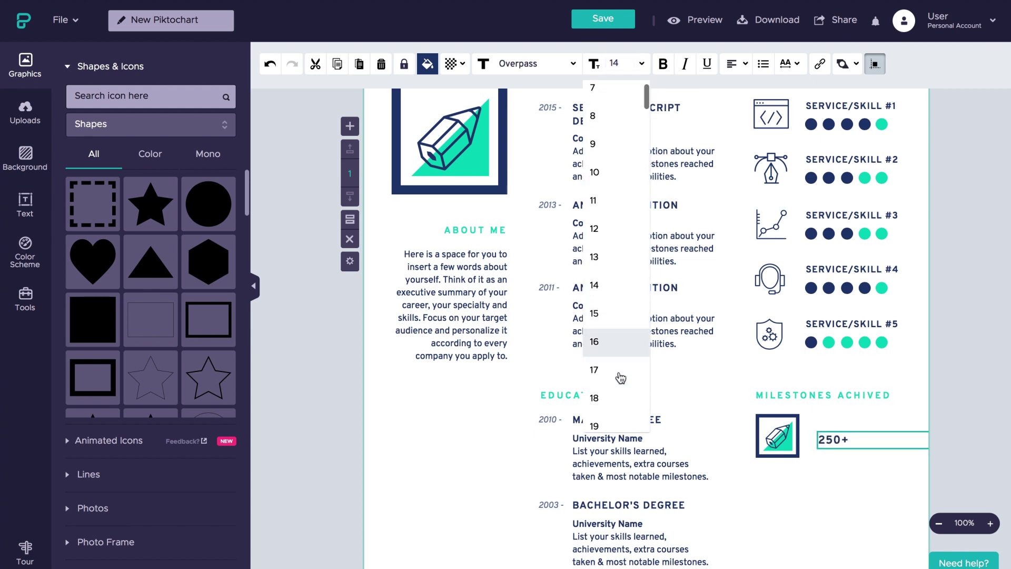
scroll(616, 375, "down", 4)
left_click(617, 417)
left_click_drag(874, 446, 867, 435)
left_click_drag(935, 436, 873, 433)
left_click(840, 463)
- Add the non-bold caption 'web design created.' beneath 250+
left_click(682, 471)
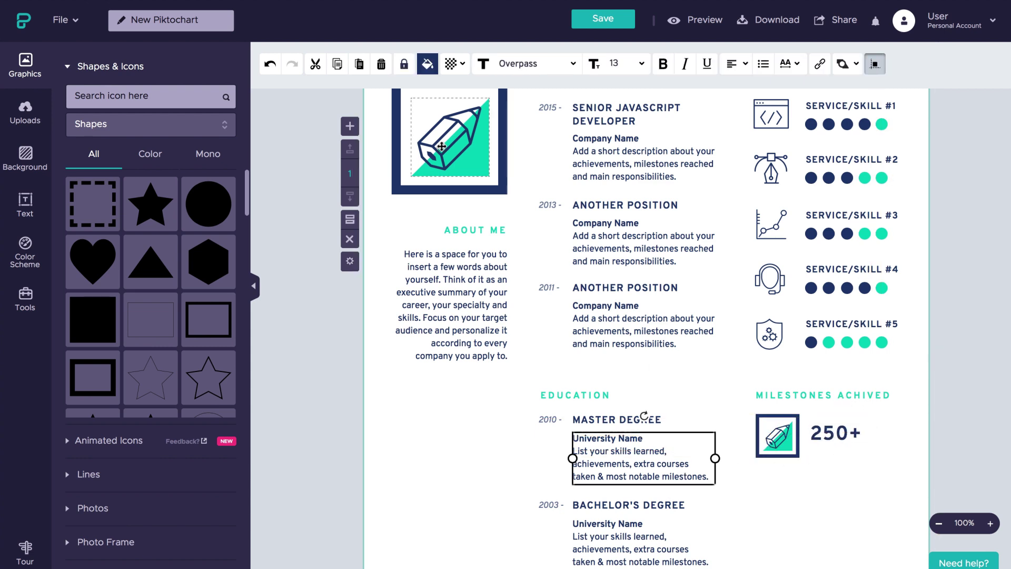
left_click(337, 64)
left_click(359, 63)
left_click_drag(614, 463, 844, 462)
left_click_drag(953, 465, 903, 481)
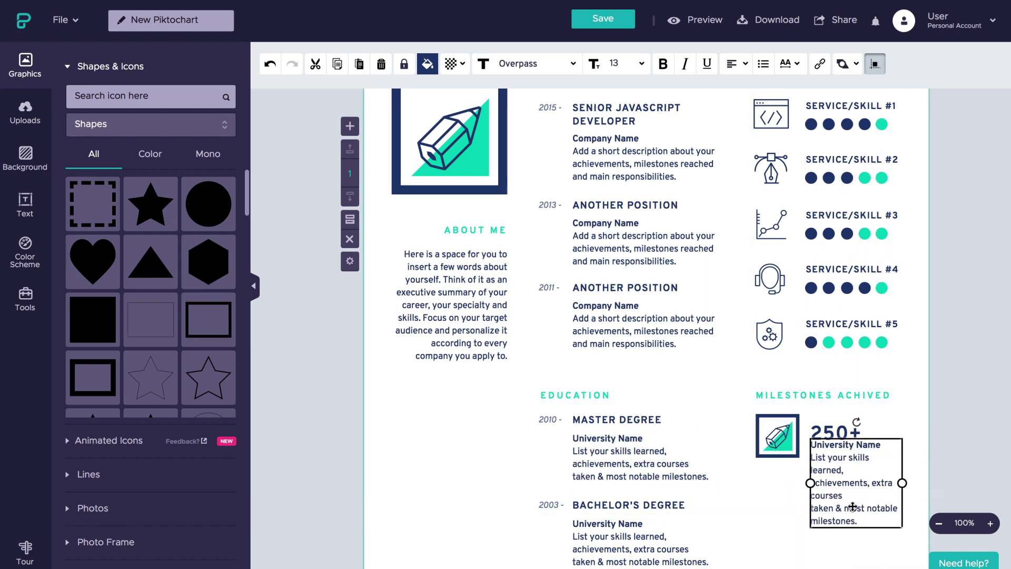
left_click(867, 522)
left_click_drag(867, 522, 777, 433)
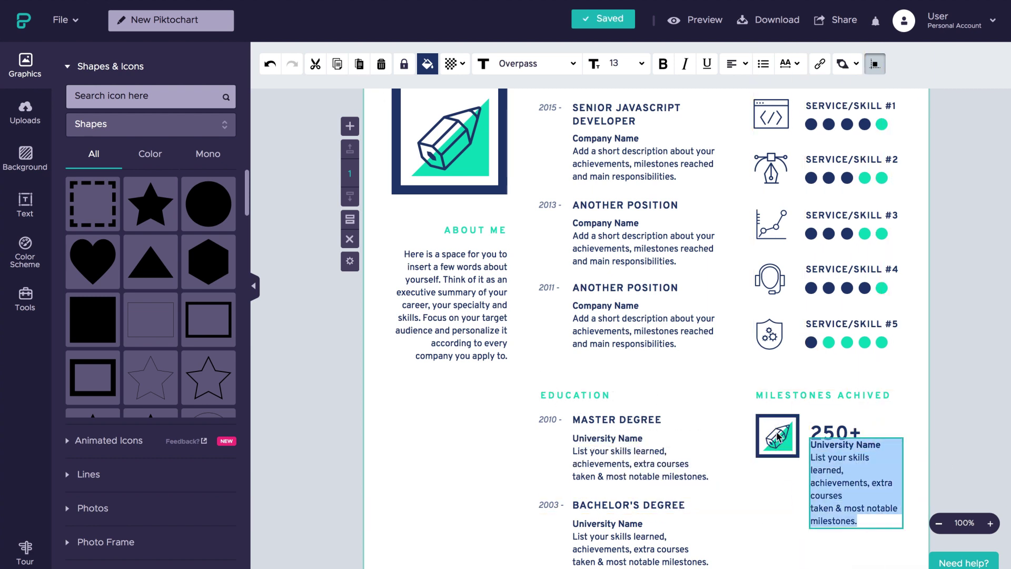
type("web desig")
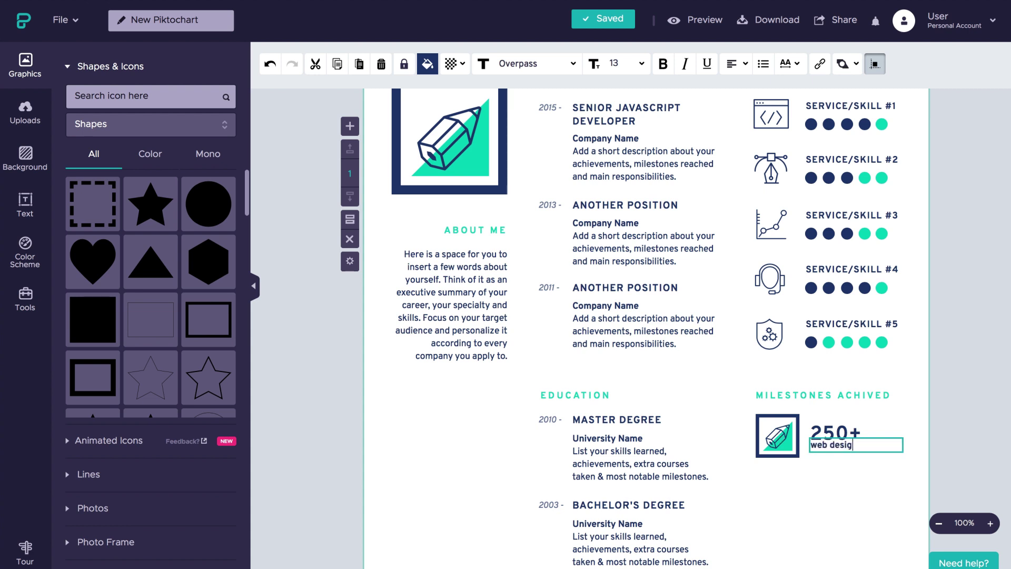
type("n created.")
key("Escape")
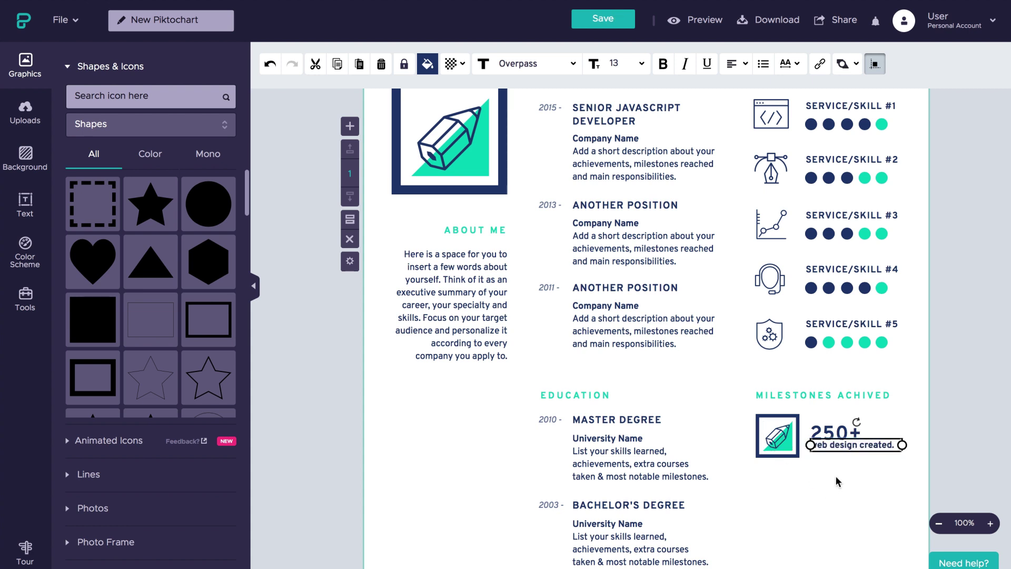
left_click_drag(872, 444, 871, 446)
left_click(663, 63)
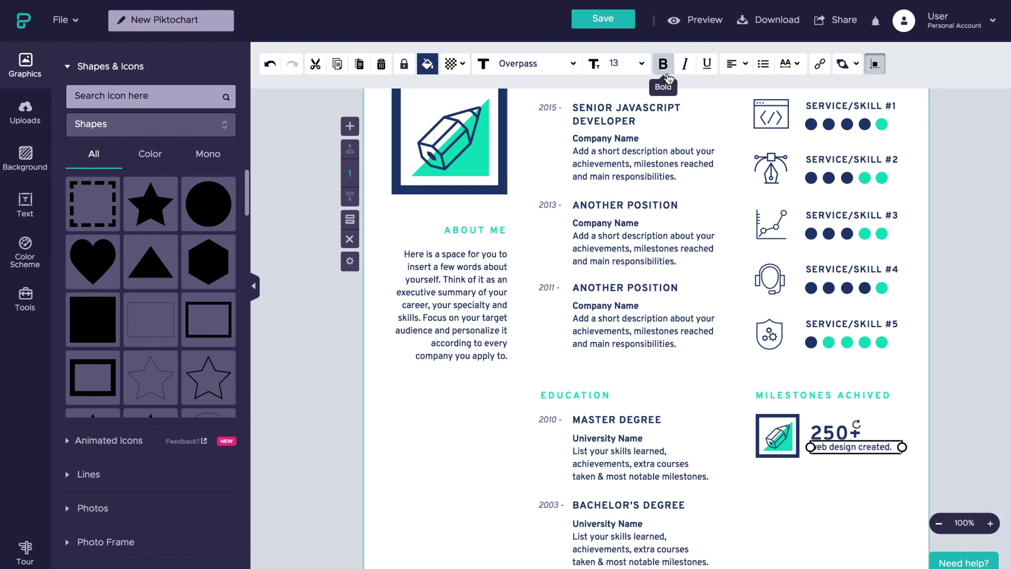
- Add a HOBBIES & INTERESTS heading below the Education entries
left_click(874, 495)
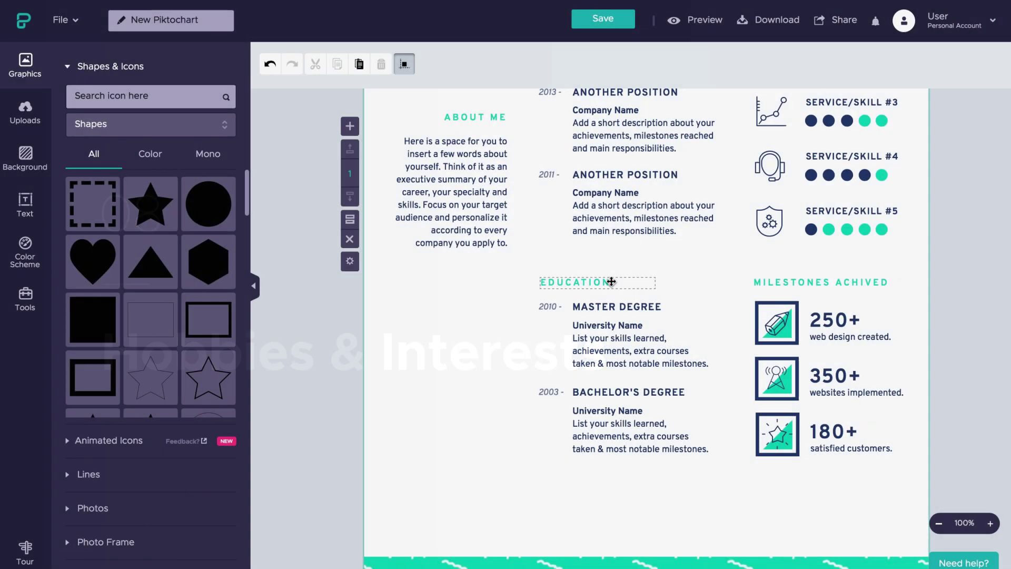
left_click(337, 63)
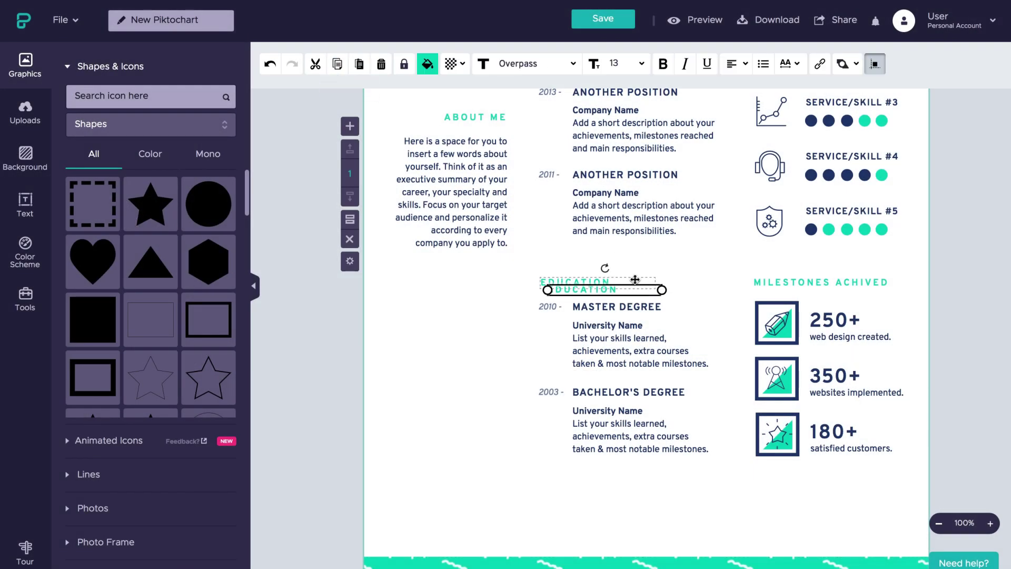
left_click_drag(595, 293, 582, 482)
left_click_drag(653, 481, 732, 483)
double_click(600, 483)
type("HOBBIES")
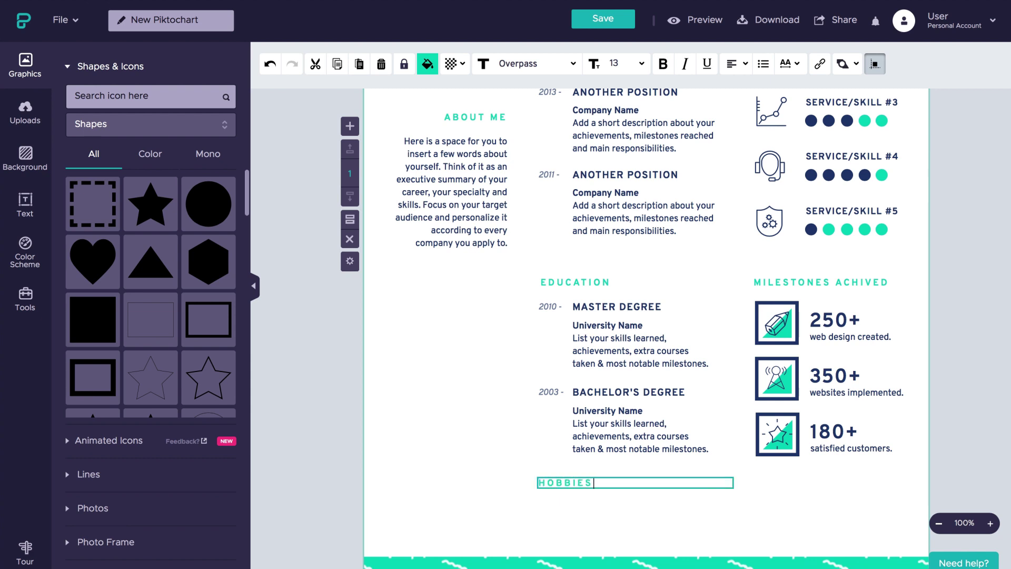
type(" & INTERESTS")
left_click(467, 330)
- Add a small navy circle under the Hobbies heading
left_click(208, 204)
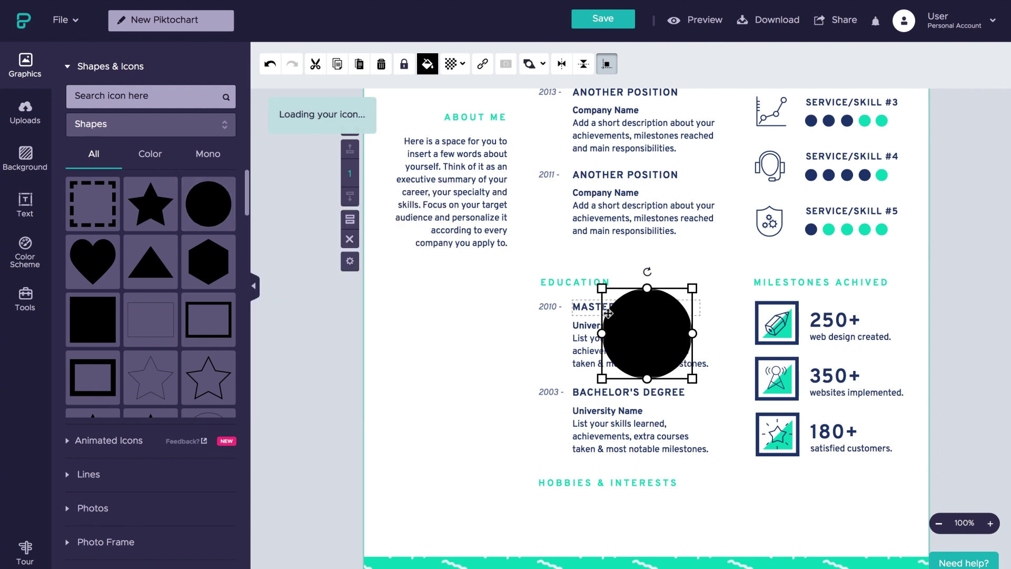
left_click_drag(692, 288, 573, 530)
left_click(427, 64)
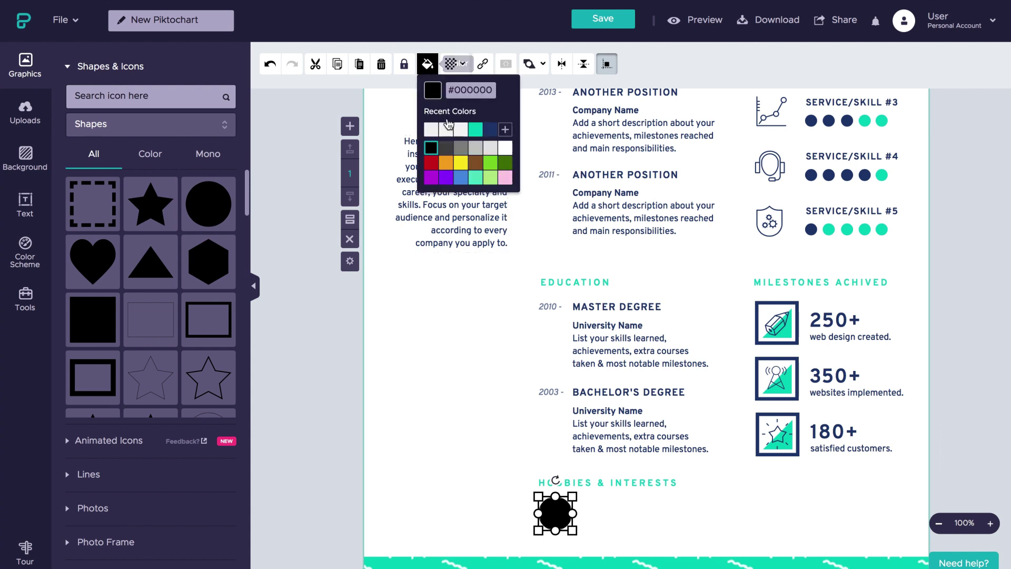
left_click(490, 129)
- Put a white 'BOOK' icon on the navy circle and shrink them together
left_click(179, 99)
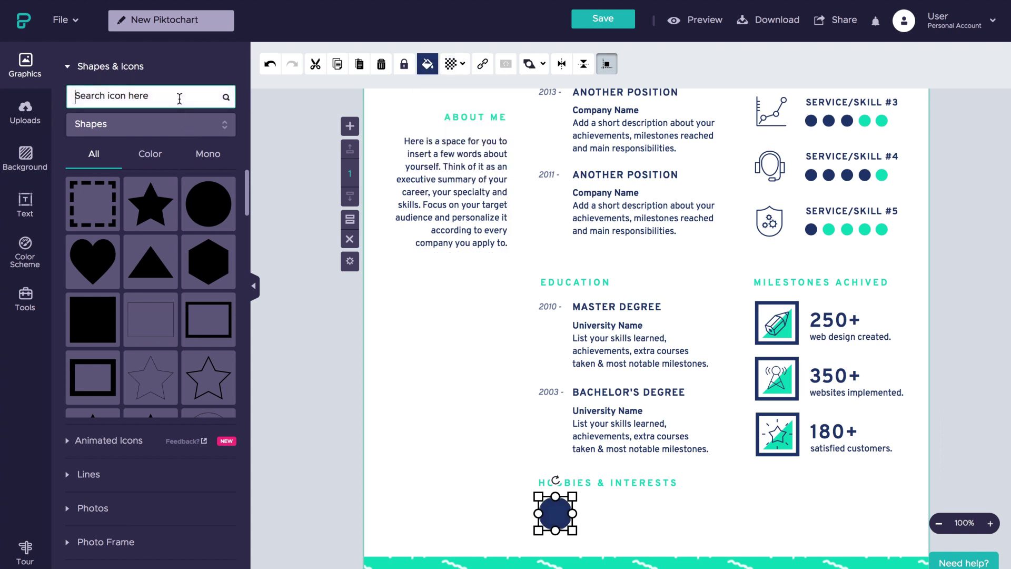
type("BOOK")
key("Return")
scroll(186, 316, "down", 1)
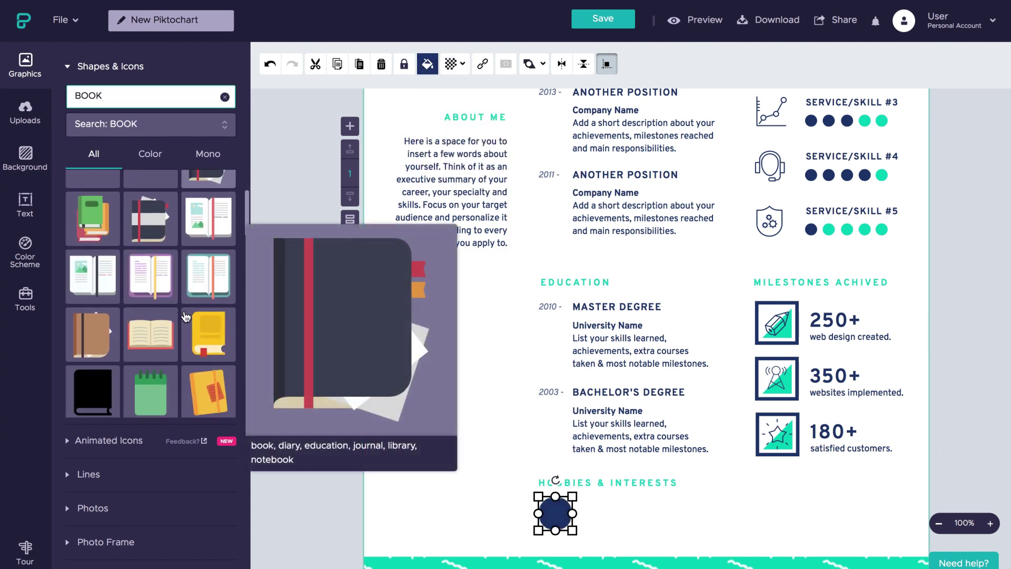
scroll(186, 316, "down", 5)
left_click_drag(320, 320, 558, 508)
left_click(428, 64)
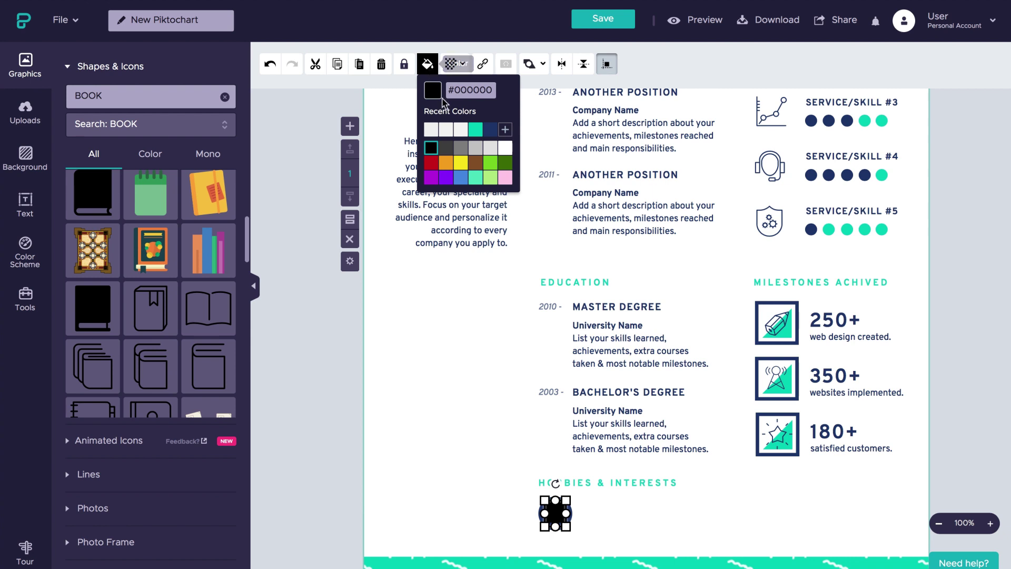
left_click(505, 148)
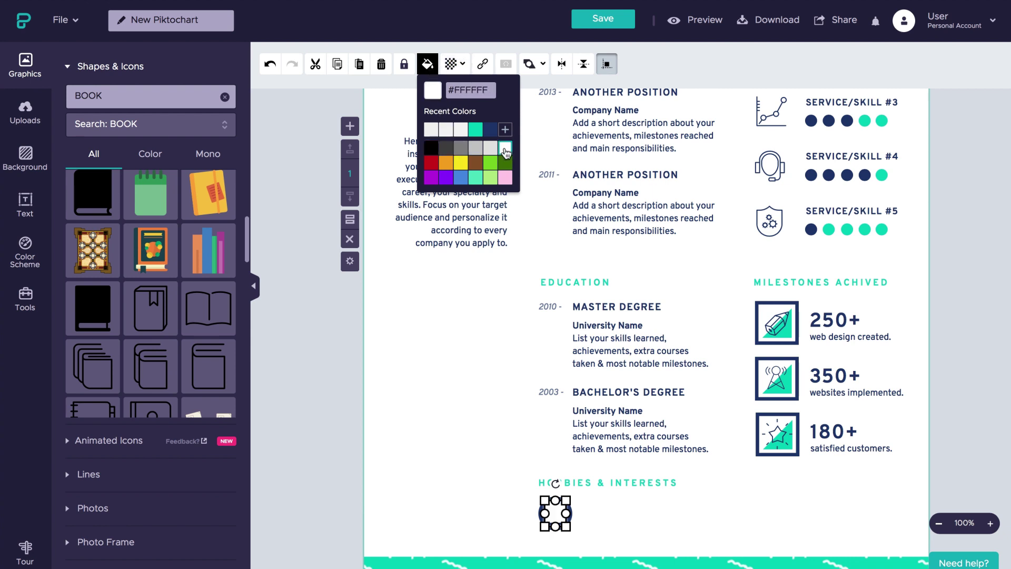
left_click(569, 503)
left_click(601, 506)
left_click(568, 523)
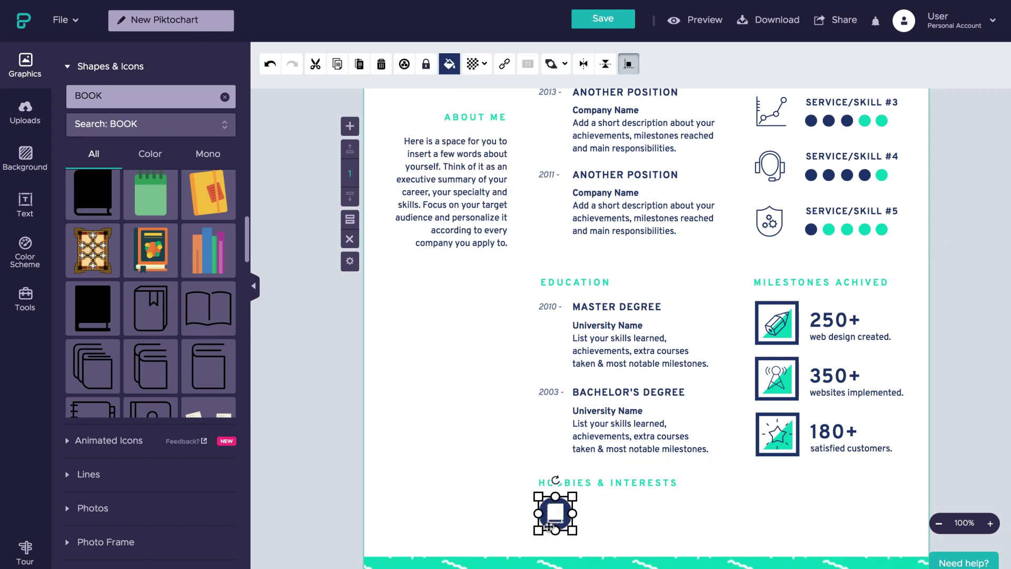
left_click_drag(575, 532, 569, 527)
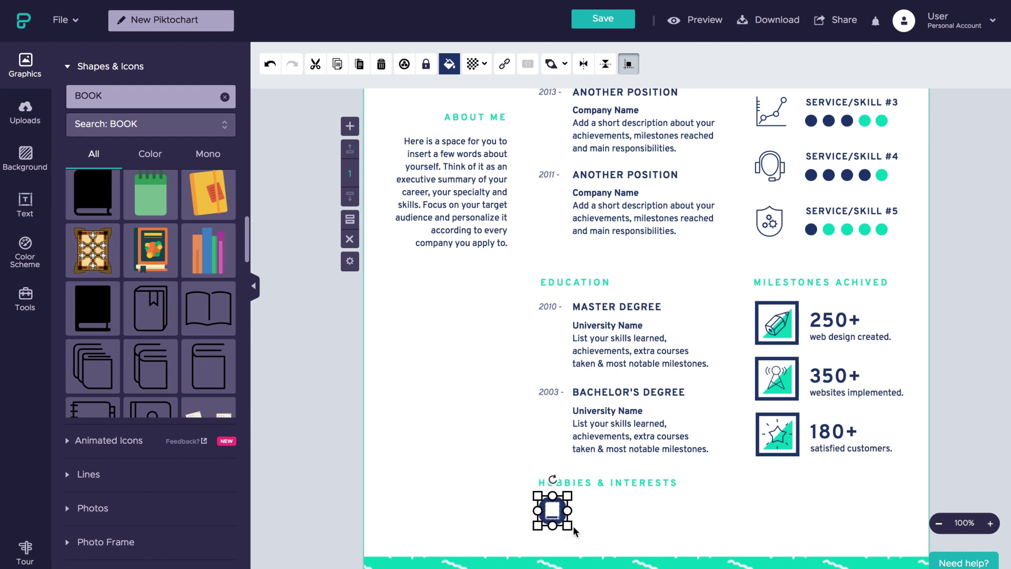
left_click(594, 530)
left_click(974, 468)
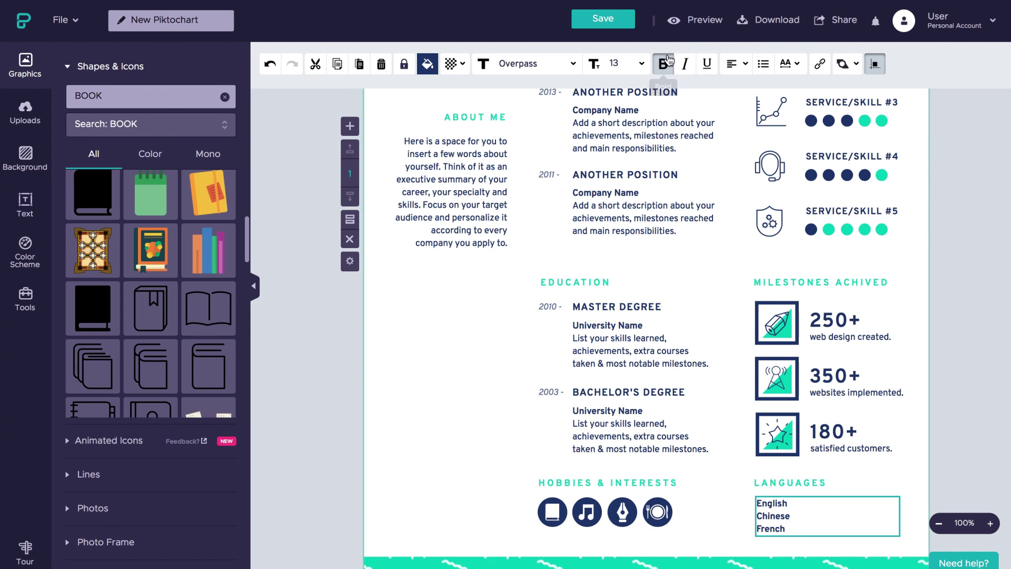
- Move the English, Chinese, French list under LANGUAGES and slightly increase its line height
key("ctrl+a")
key("Escape")
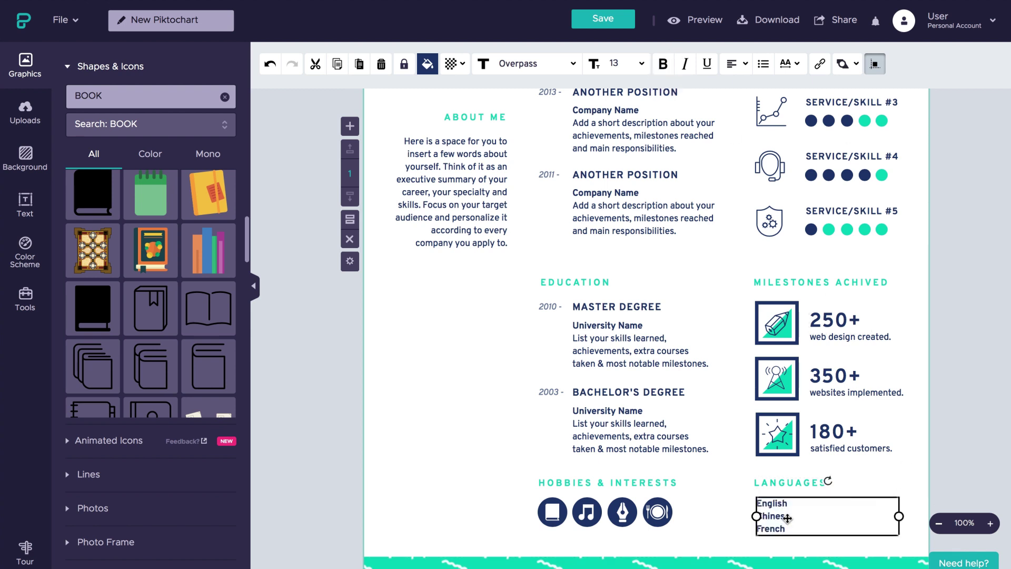
left_click_drag(780, 518, 777, 514)
left_click(789, 63)
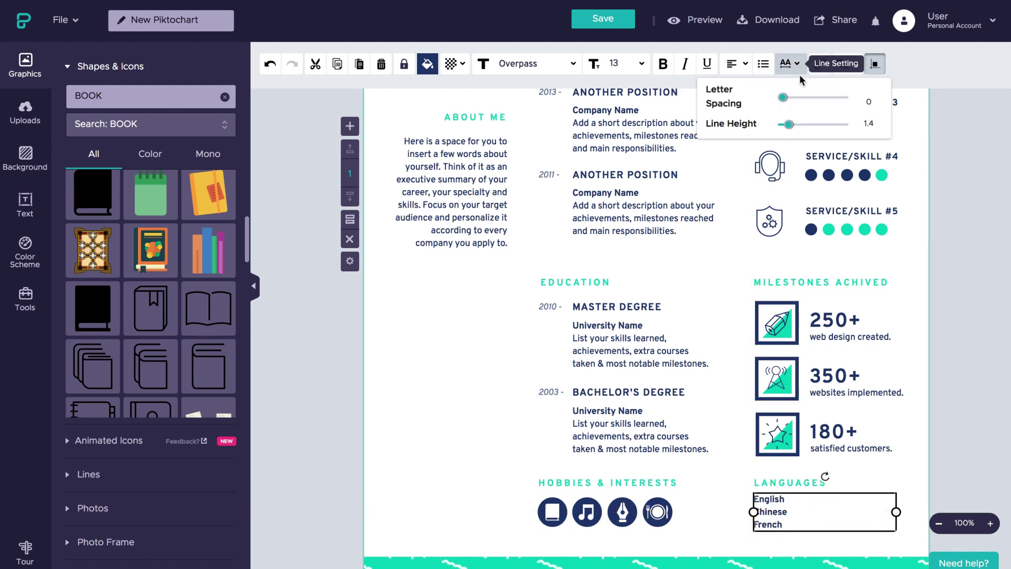
left_click_drag(790, 127, 793, 126)
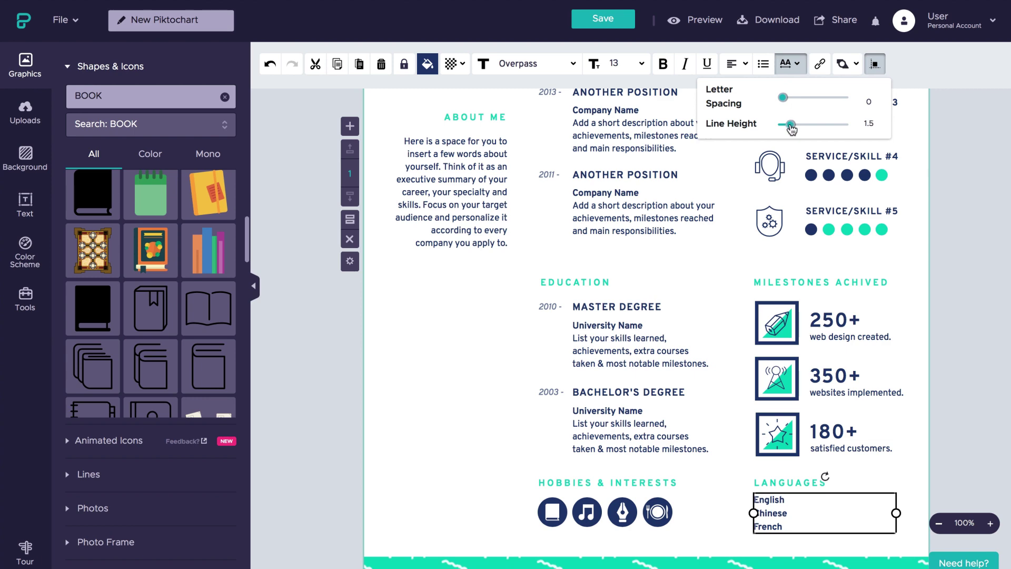
- Start a new chart with data English 80, Chinese 60, French 20
left_click(24, 300)
left_click(103, 93)
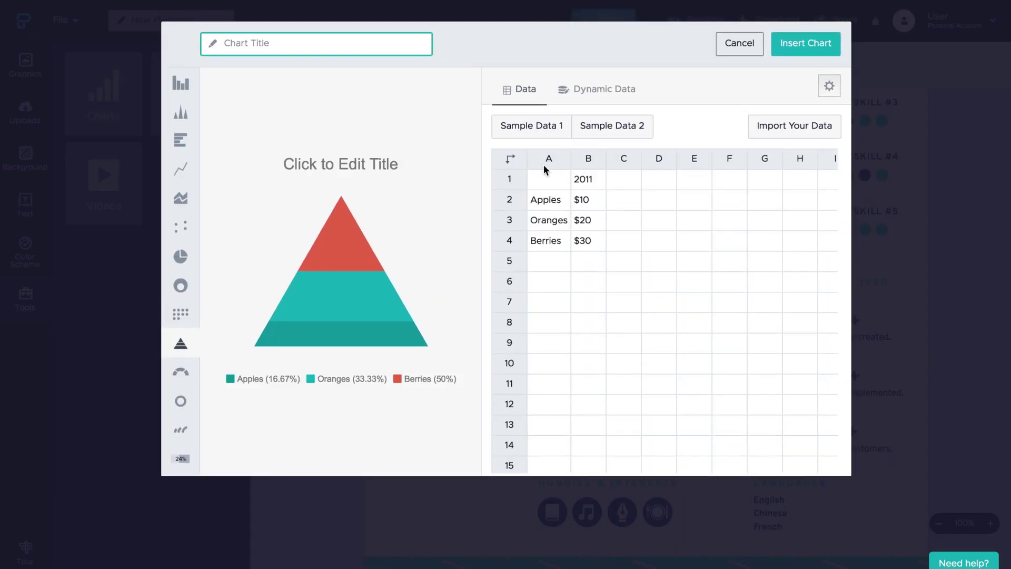
left_click(561, 198)
type("English")
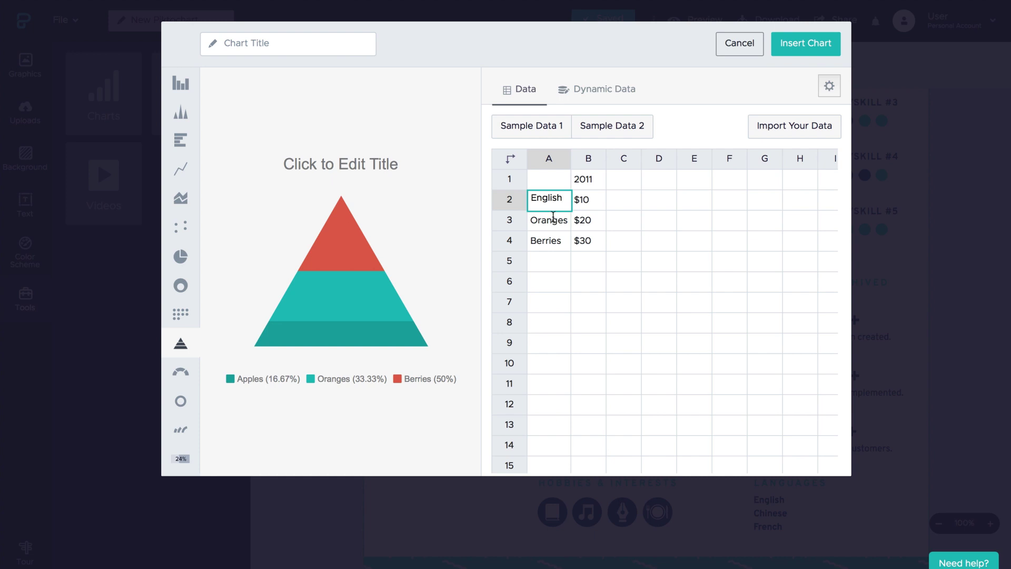
left_click(553, 216)
type("Chinese")
left_click(551, 238)
type("French")
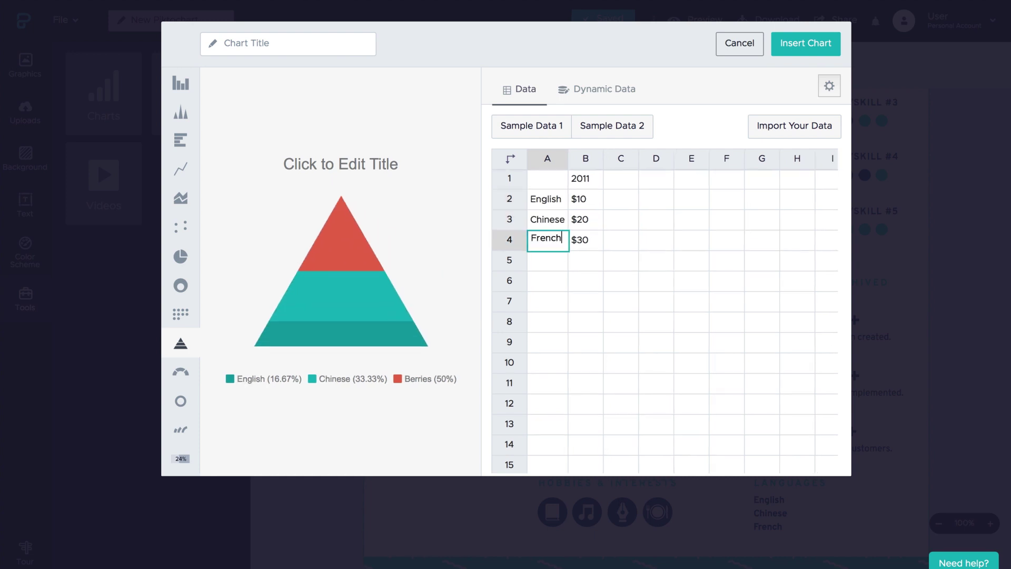
left_click(583, 200)
type("80")
left_click(586, 218)
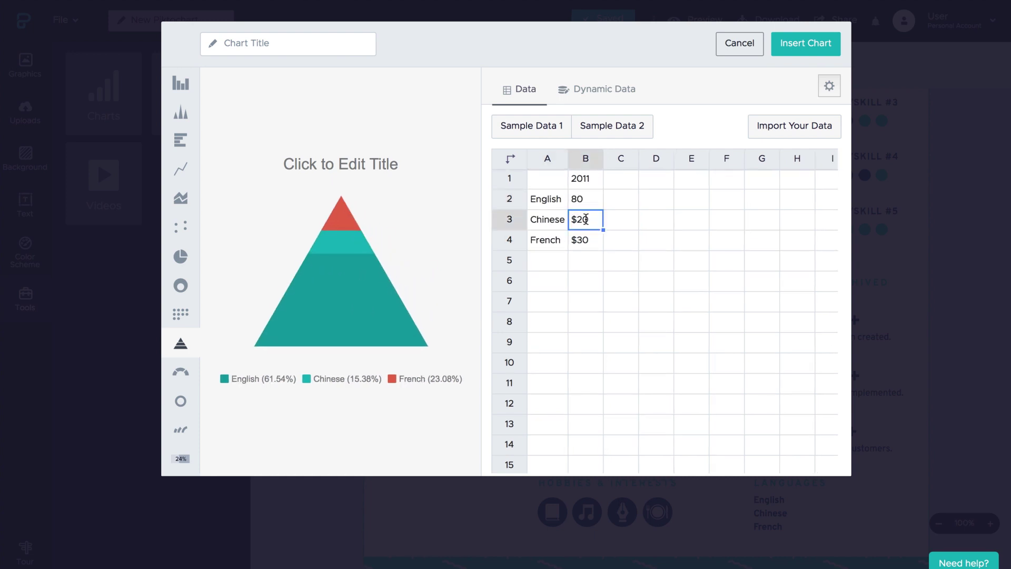
type("60")
left_click(581, 238)
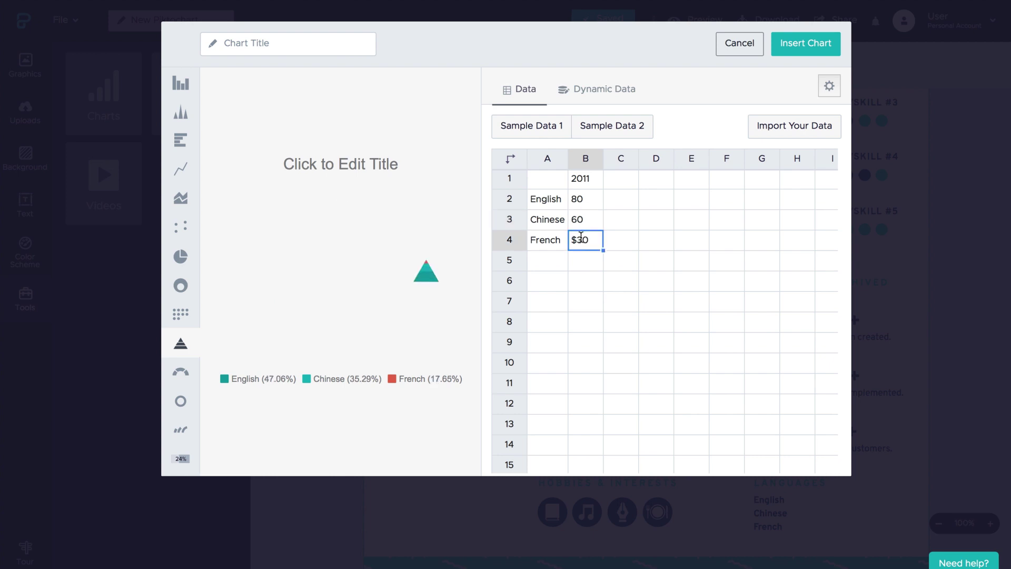
type("20")
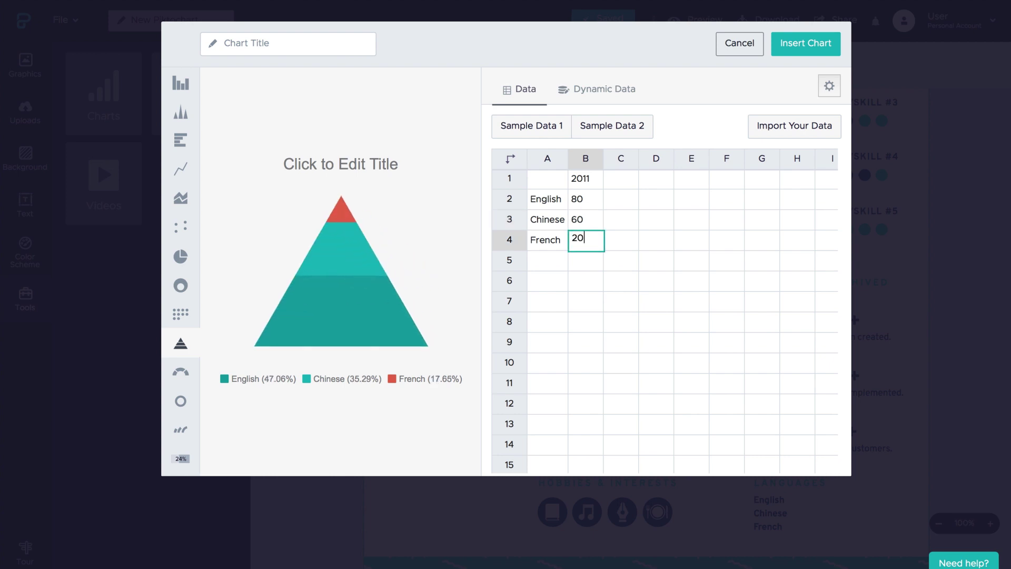
- Clear the 2011 header and hide the legend and axes. Insert the chart as horizontal bars
left_click(596, 187)
key("Delete")
left_click(829, 89)
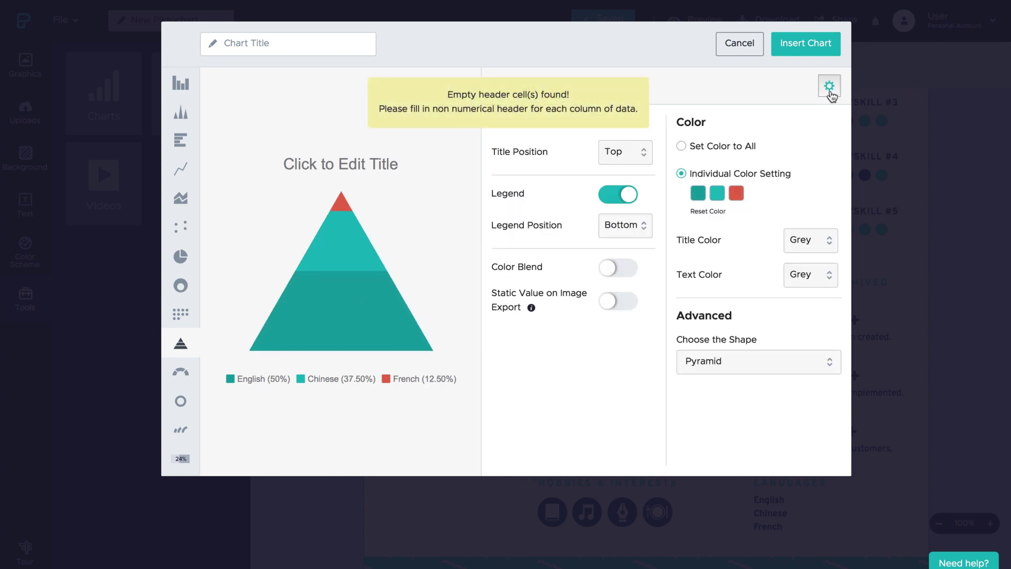
left_click(624, 199)
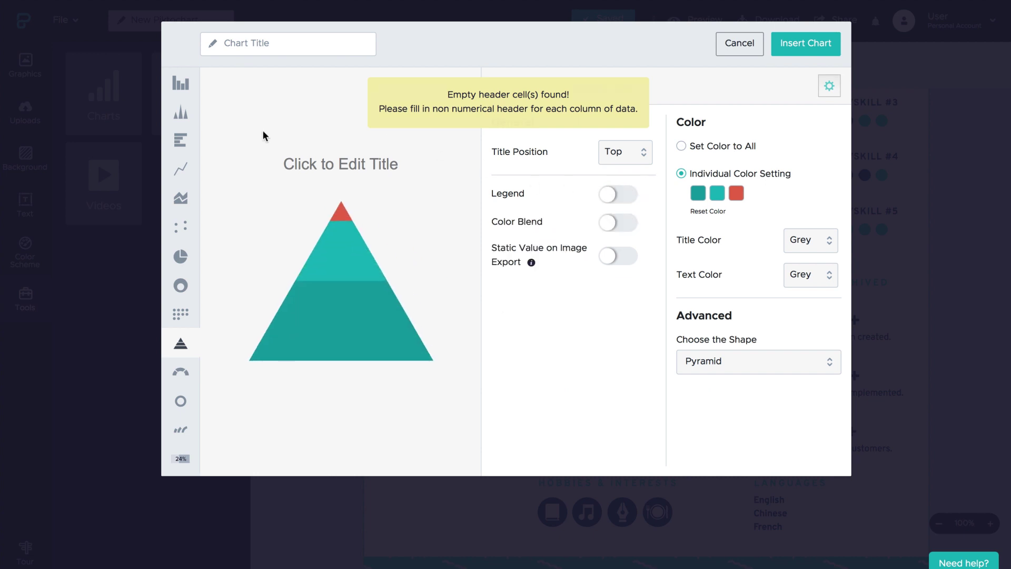
left_click(185, 142)
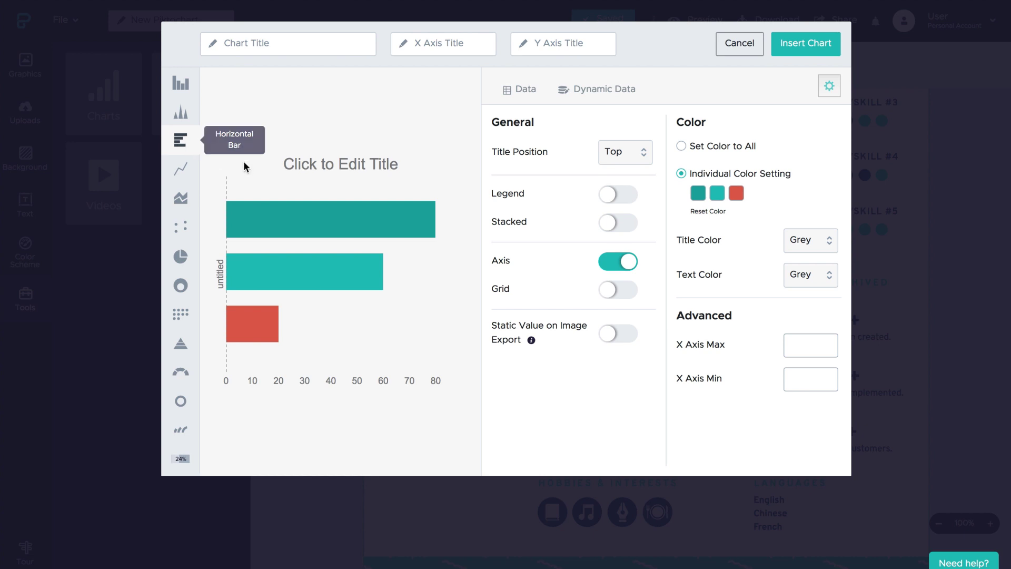
left_click(628, 264)
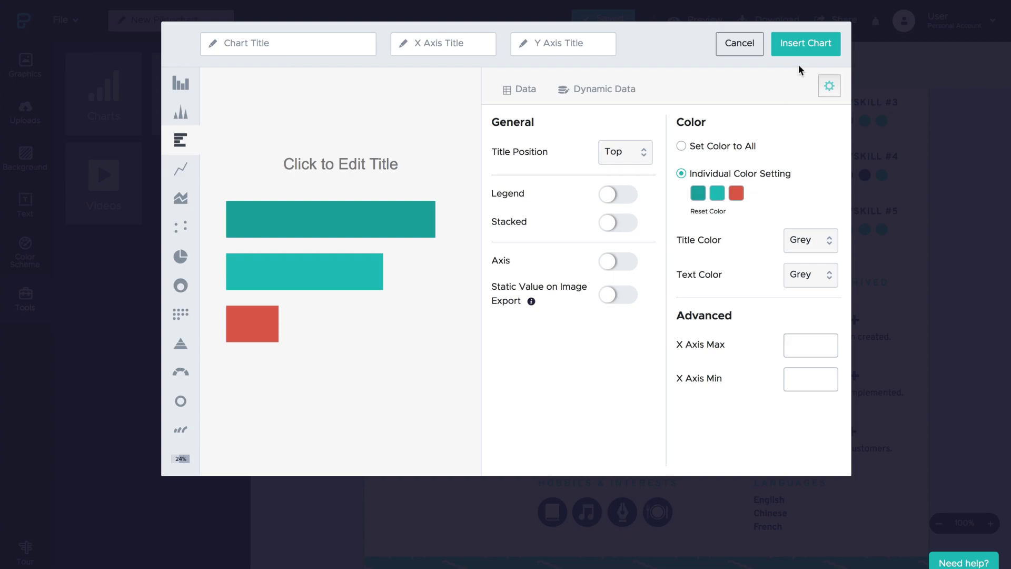
left_click(803, 47)
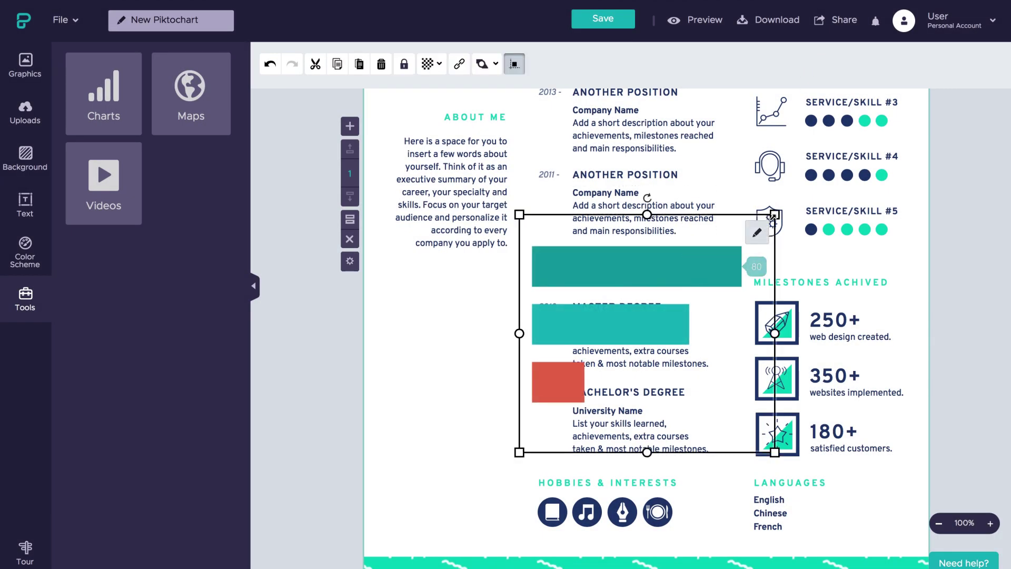
- Shrink the language bar chart and place it beside the English, Chinese and French list
left_click_drag(775, 214, 592, 388)
left_click_drag(553, 424, 816, 516)
left_click_drag(879, 484, 930, 483)
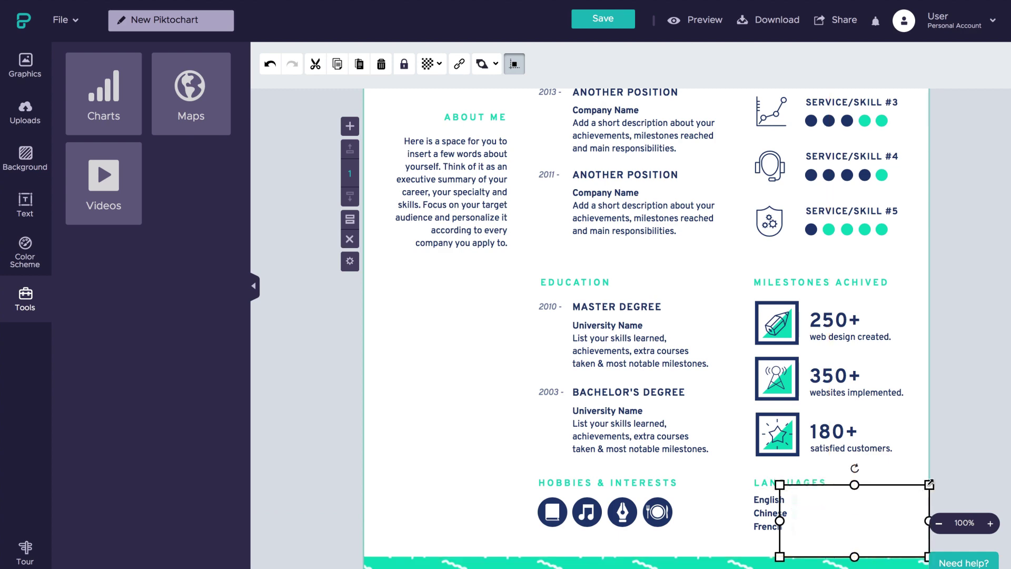
- Recolour the chart bars dark grey, mid grey and light grey, then update the chart
double_click(911, 511)
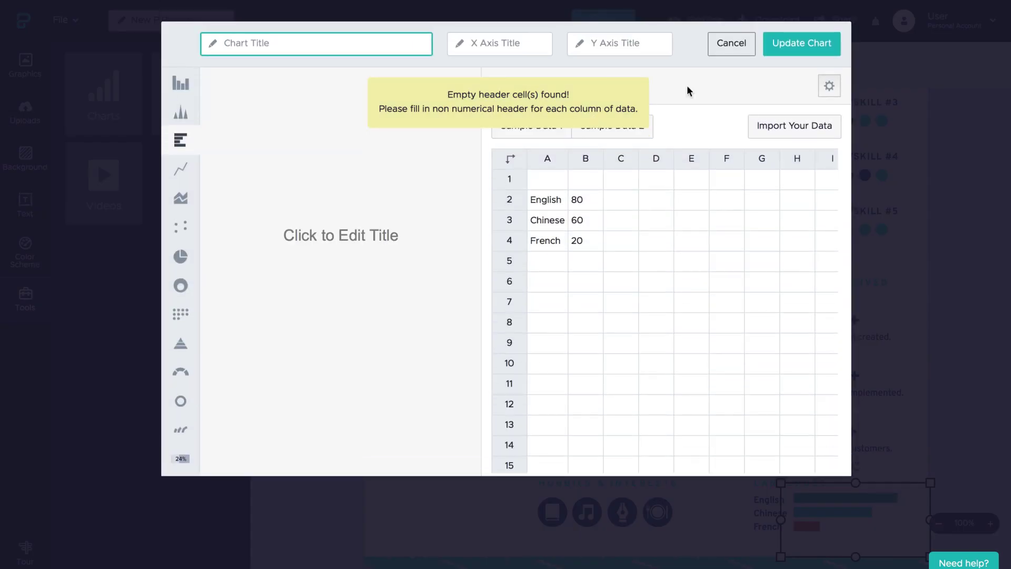
left_click(830, 85)
left_click(698, 193)
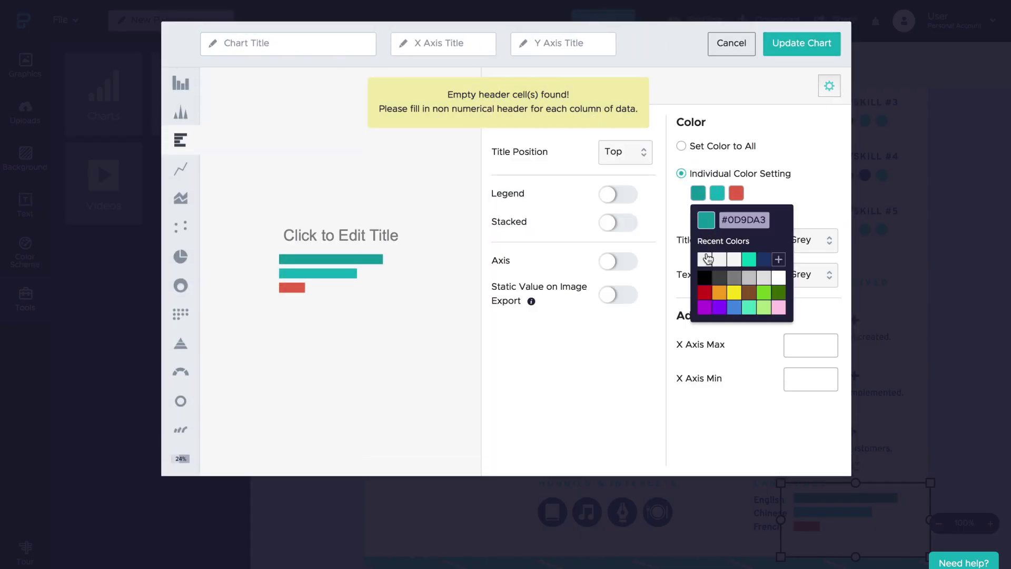
left_click(719, 278)
left_click(718, 192)
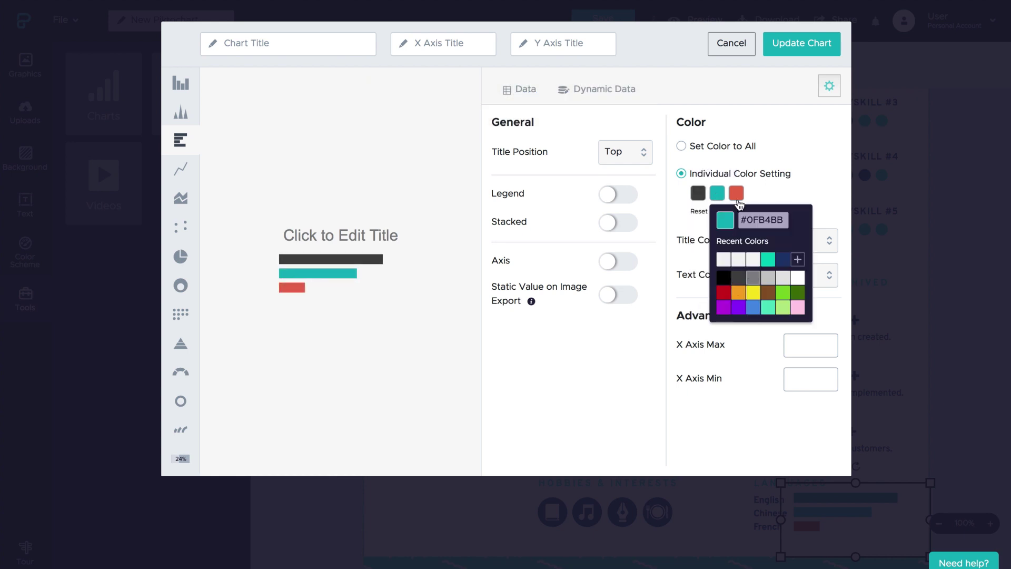
left_click(754, 277)
left_click(736, 192)
left_click(783, 277)
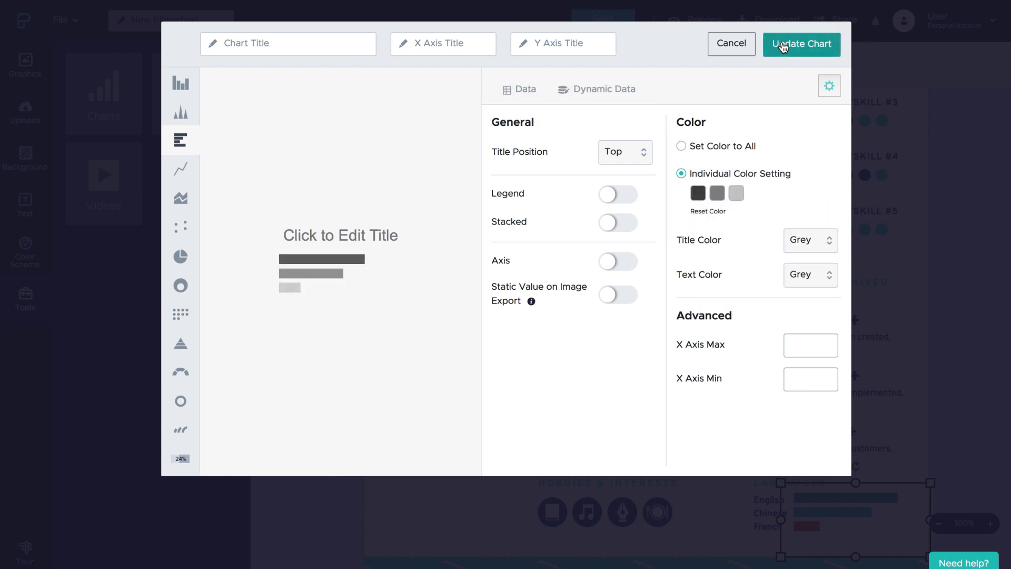
left_click(783, 47)
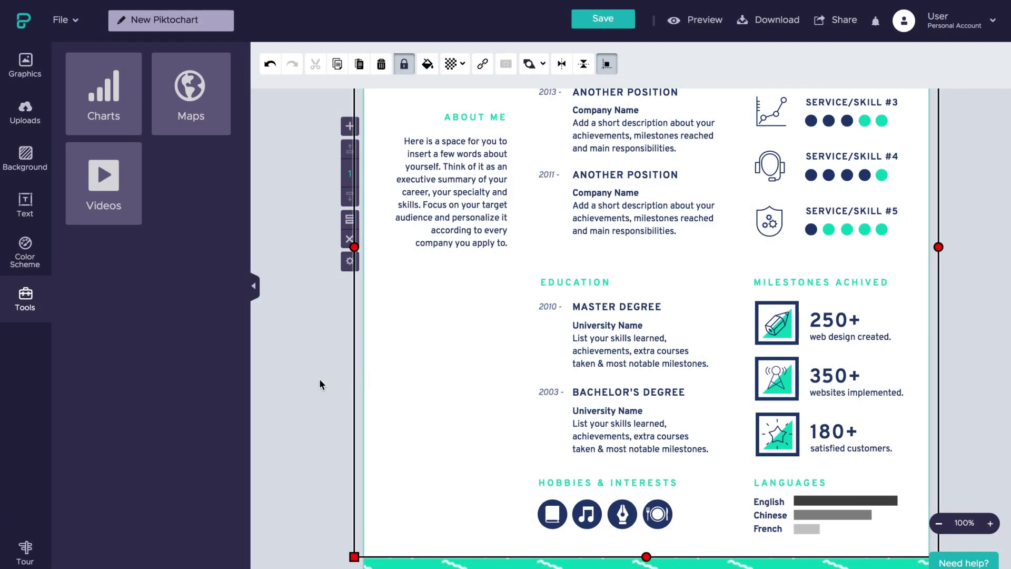
- Duplicate the About Me text box, move it lower, and retitle it CONTACT ME
left_click(320, 384)
left_click(486, 108)
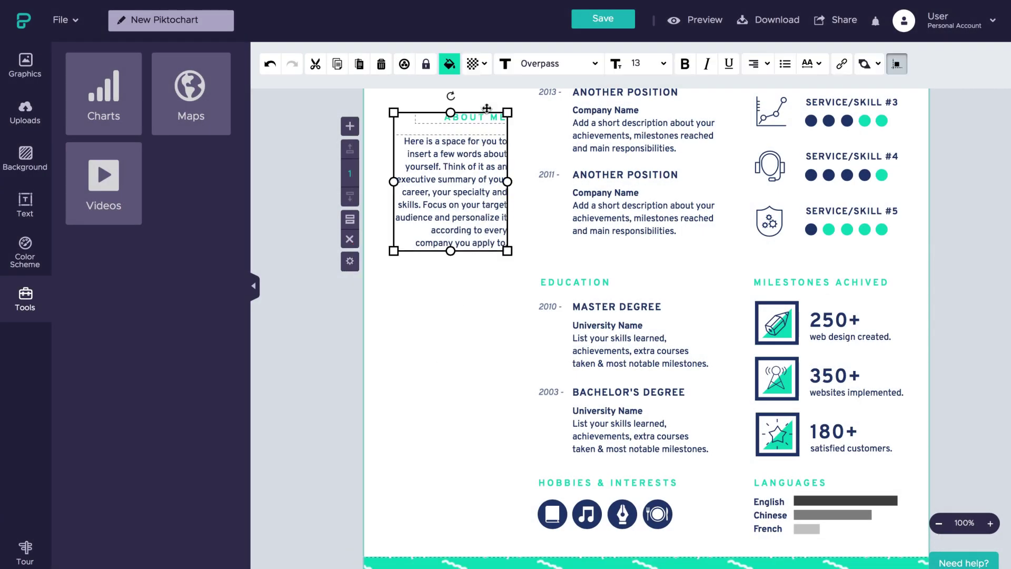
left_click(337, 64)
left_click(359, 64)
left_click_drag(527, 255, 483, 529)
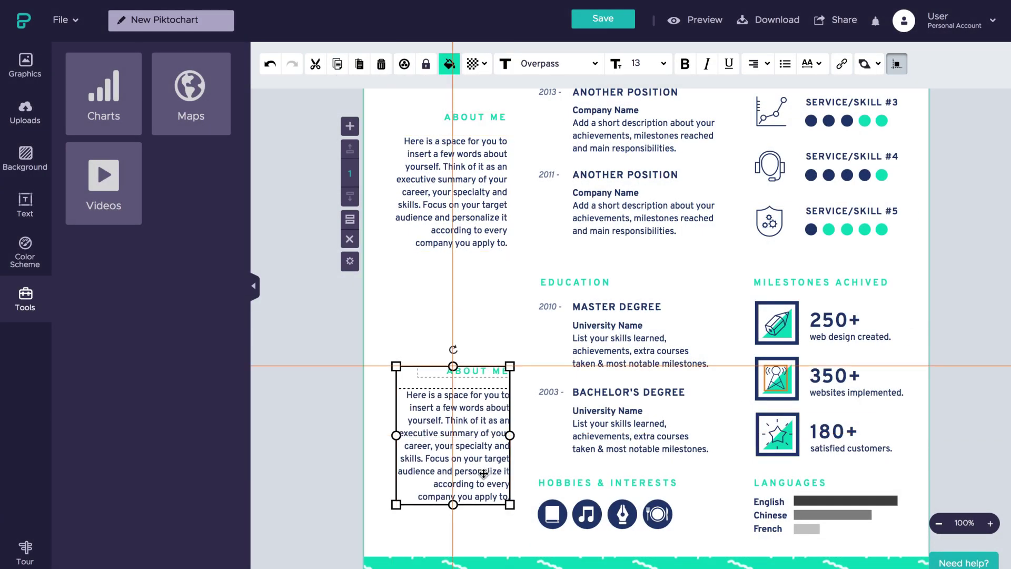
double_click(489, 384)
type("CONTACT ME")
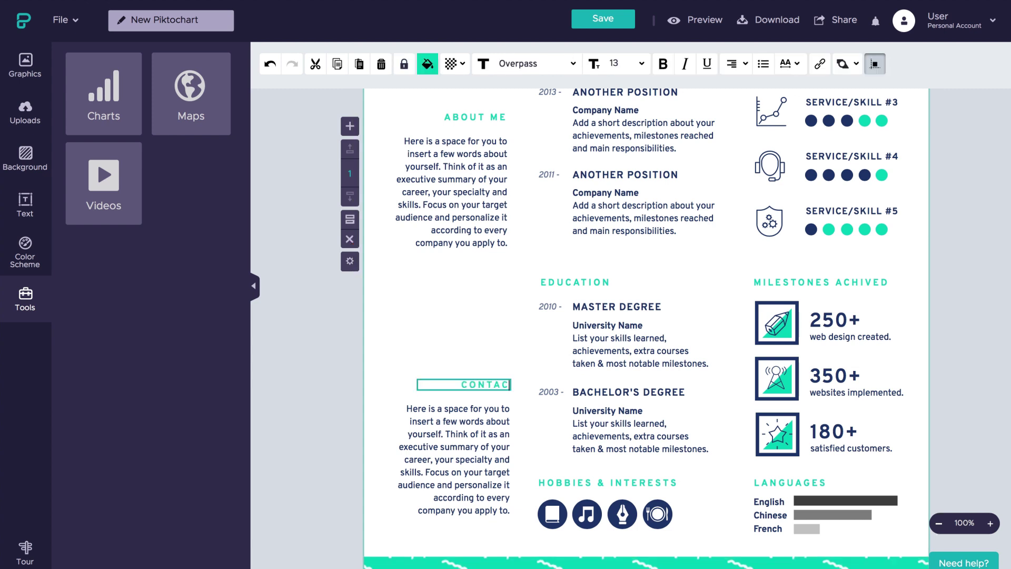
- Replace the body with placeholder lines for street, city and ZIPCODE, country, phone number and e-mail
left_click(413, 410)
key("ctrl+a")
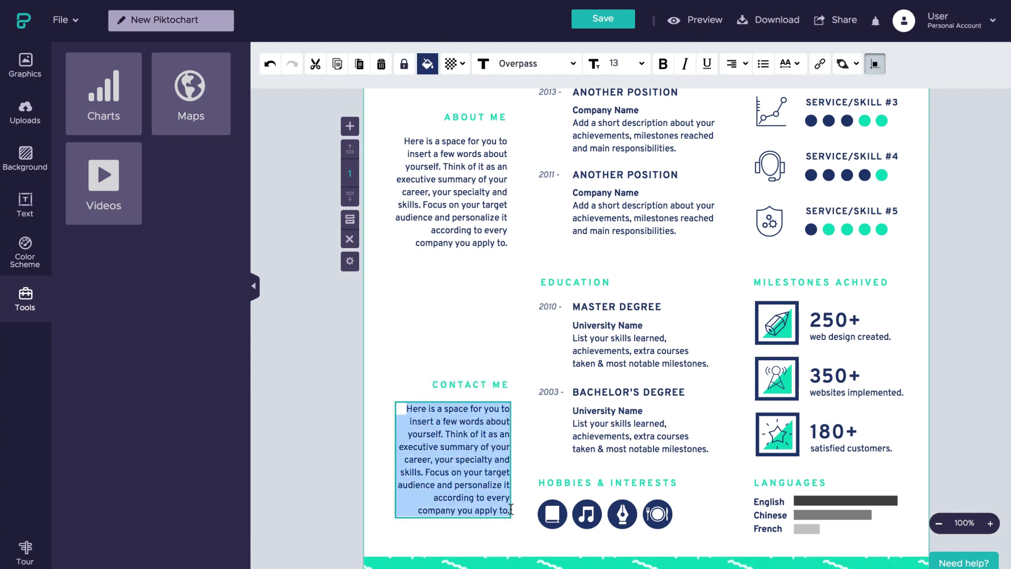
type("Your Street 99")
key("Return")
type("Your")
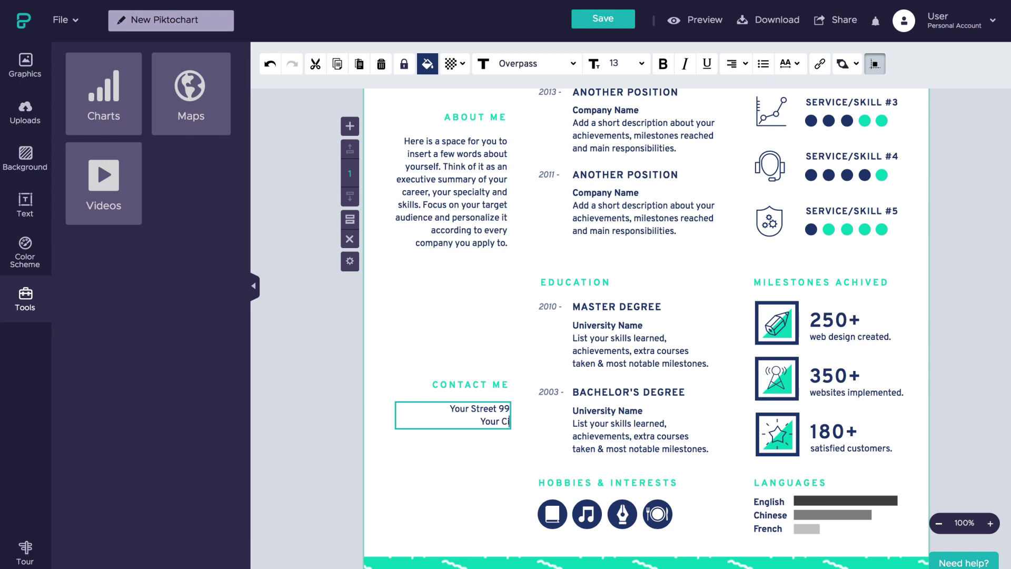
type(" City, Your ZIPCODE")
key("Return")
type("Your Country")
key("Return")
key("Return")
type("+0012")
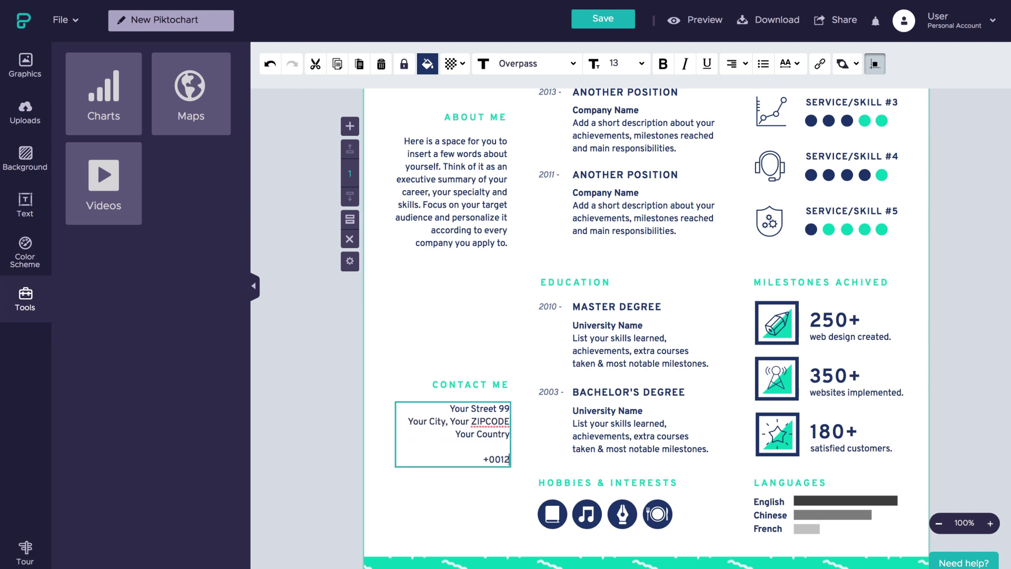
type("34567")
key("Return")
key("Return")
type("yourname@email.com")
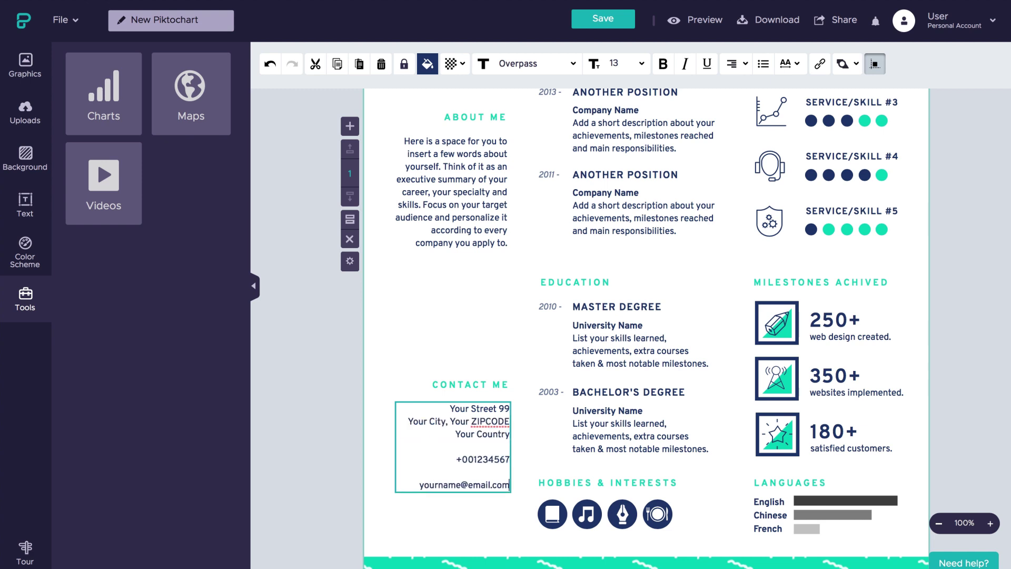
left_click(339, 512)
- Search icons for 'social media' and add circled Facebook, Instagram and Twitter icons in a row
left_click(26, 64)
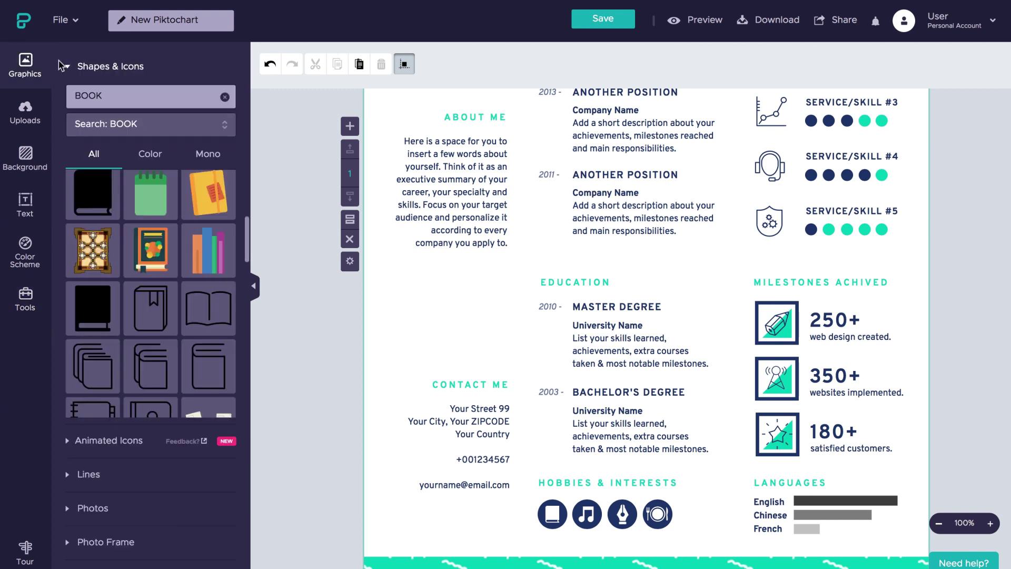
left_click(224, 96)
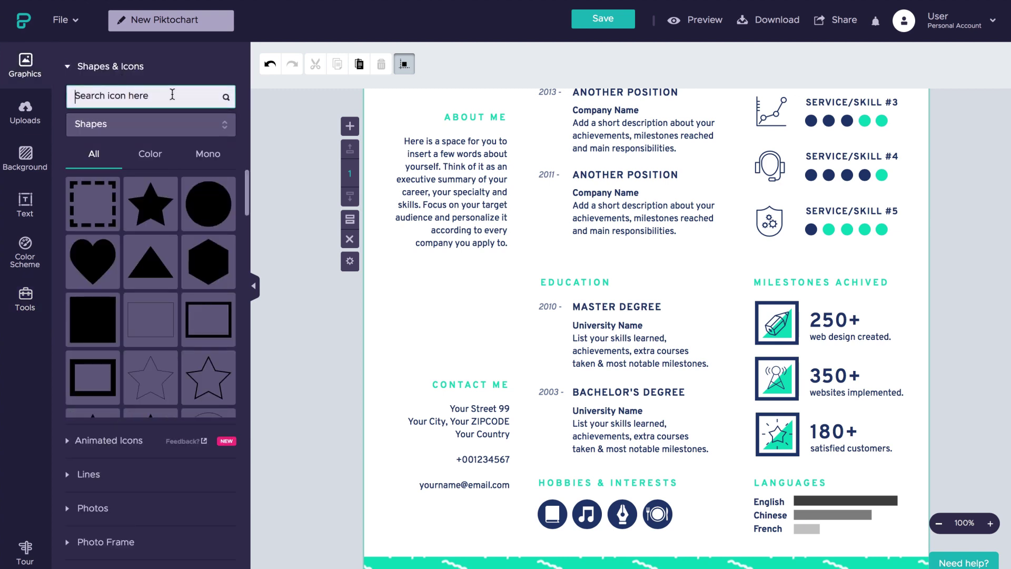
type("social media")
key("Return")
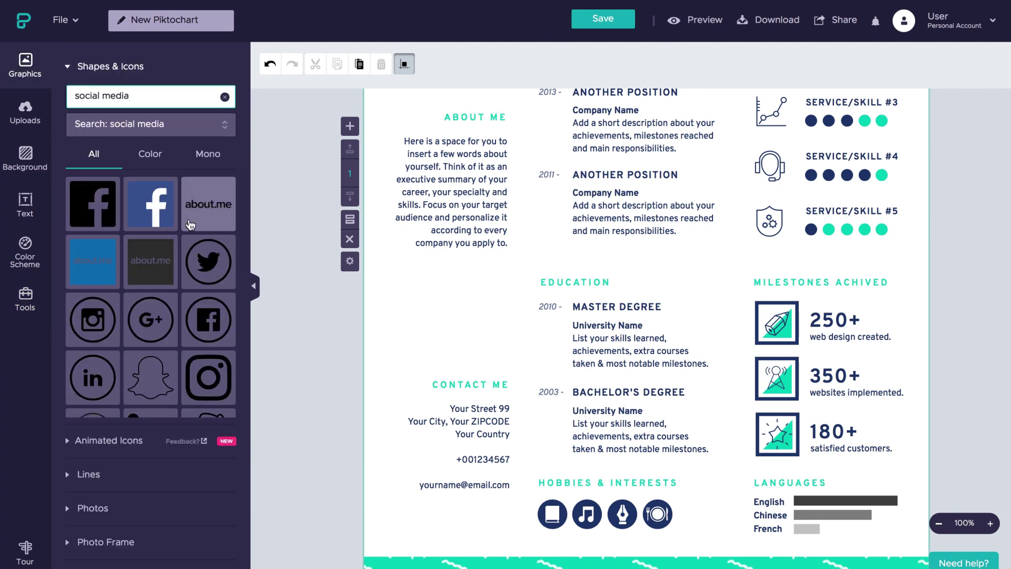
left_click(222, 314)
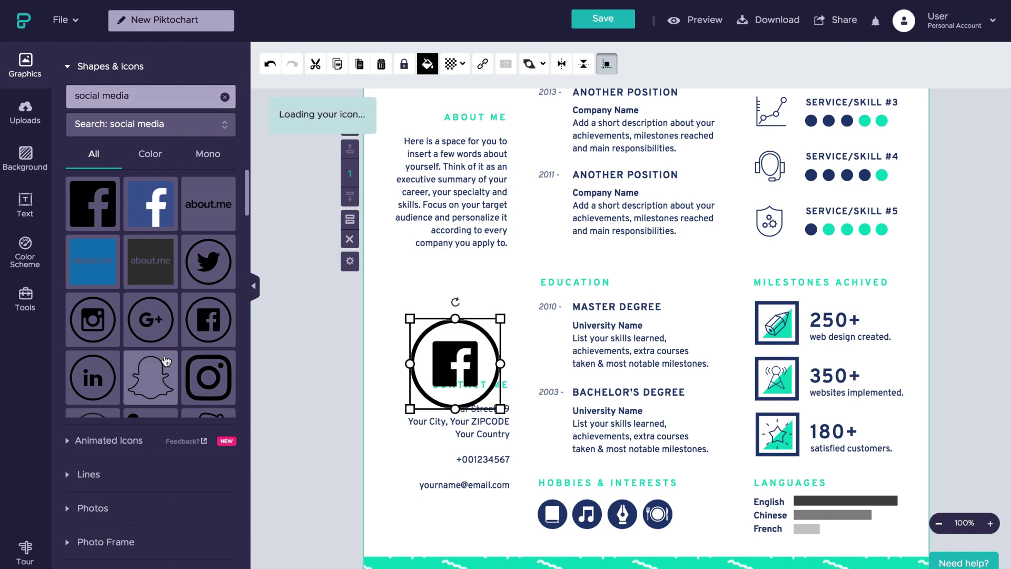
left_click_drag(92, 320, 585, 370)
left_click_drag(657, 361, 676, 369)
- Shrink the three social icons together under the e-mail line and colour them navy
left_click(574, 367, "shift")
left_click(450, 363, "shift")
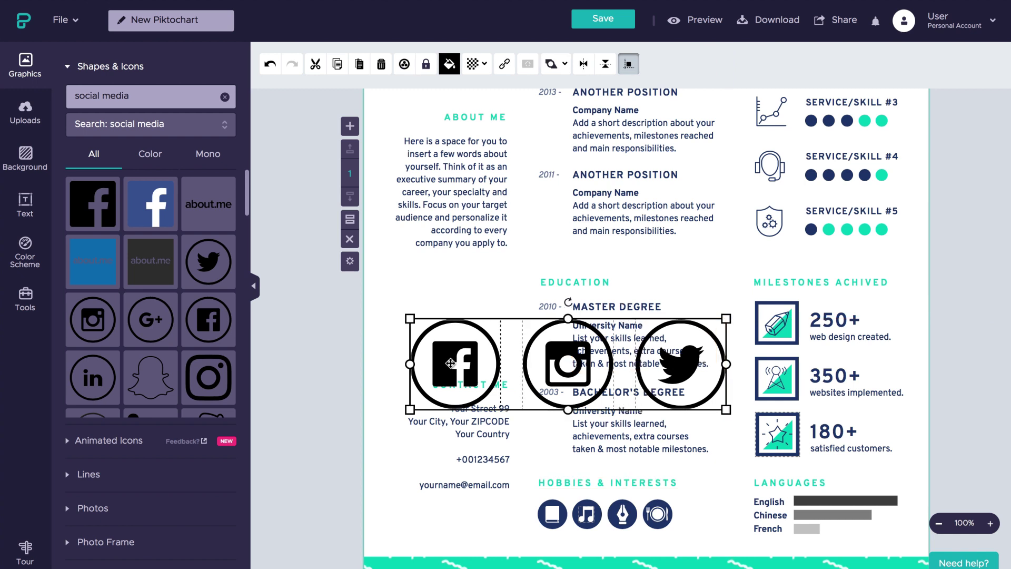
left_click_drag(721, 329, 508, 526)
left_click(450, 63)
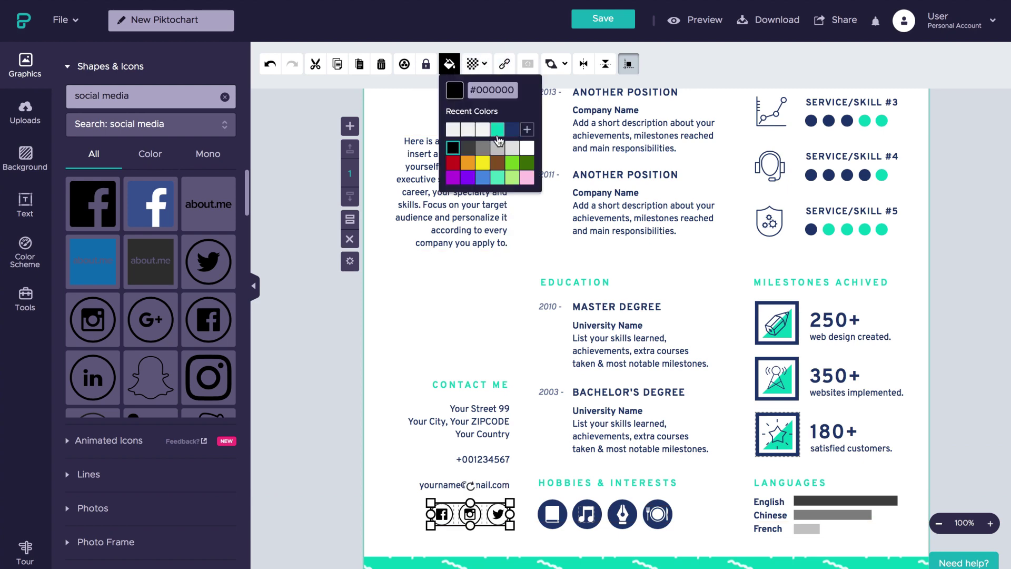
left_click(517, 131)
left_click(336, 474)
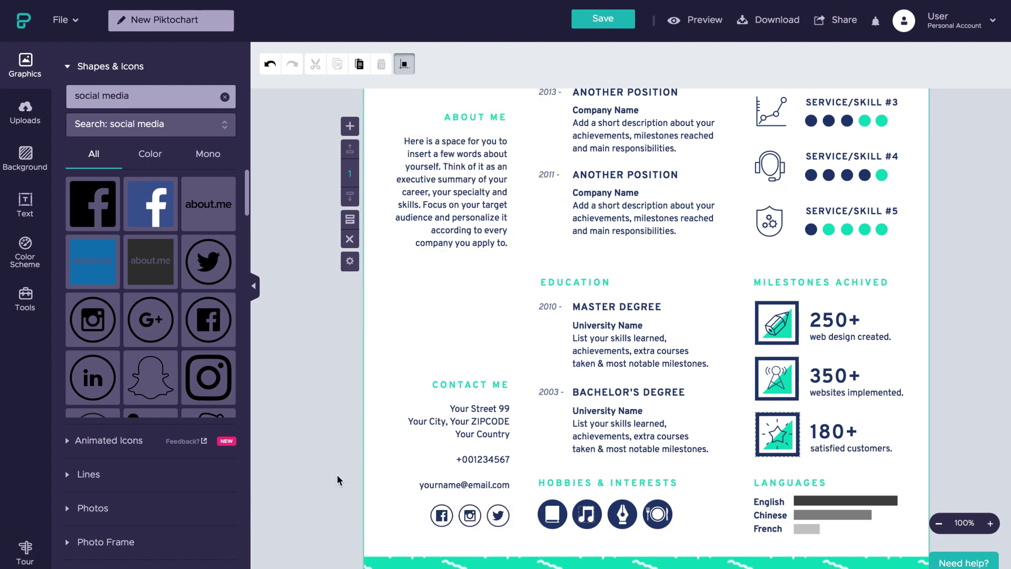
scroll(337, 474, "up", 5)
- Preview the finished resume and zoom out to see more of the page
left_click(698, 20)
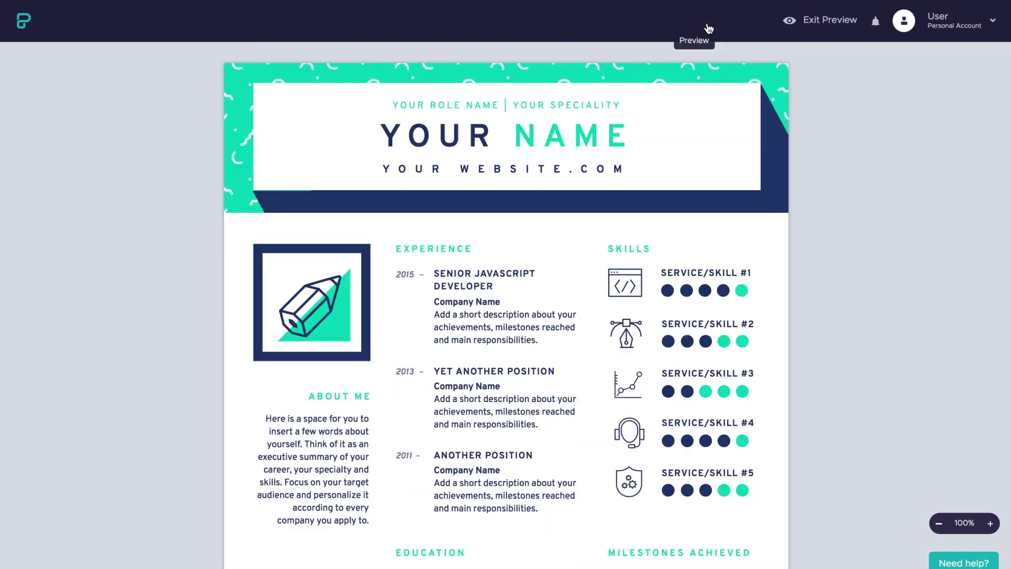
left_click(938, 523)
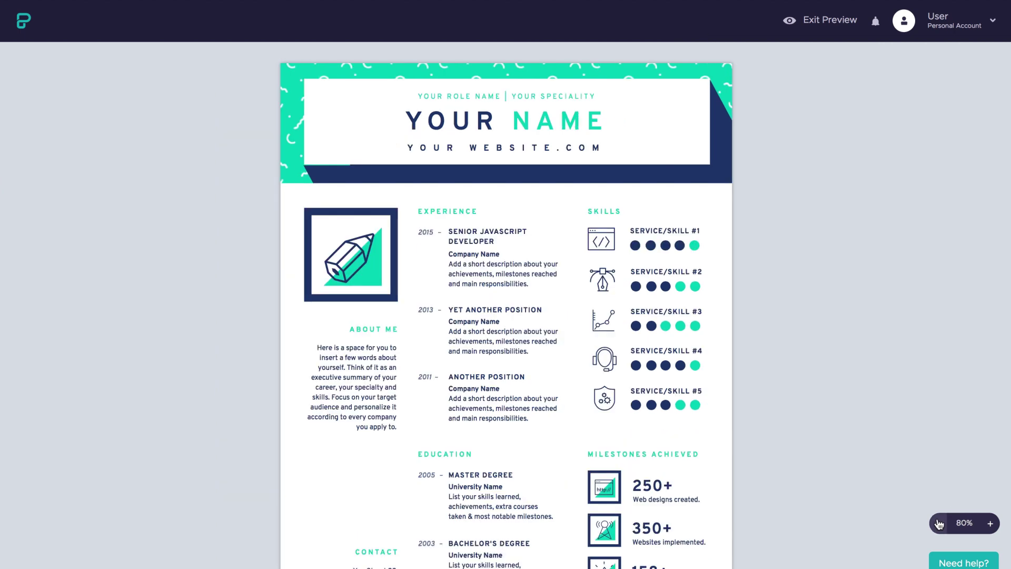